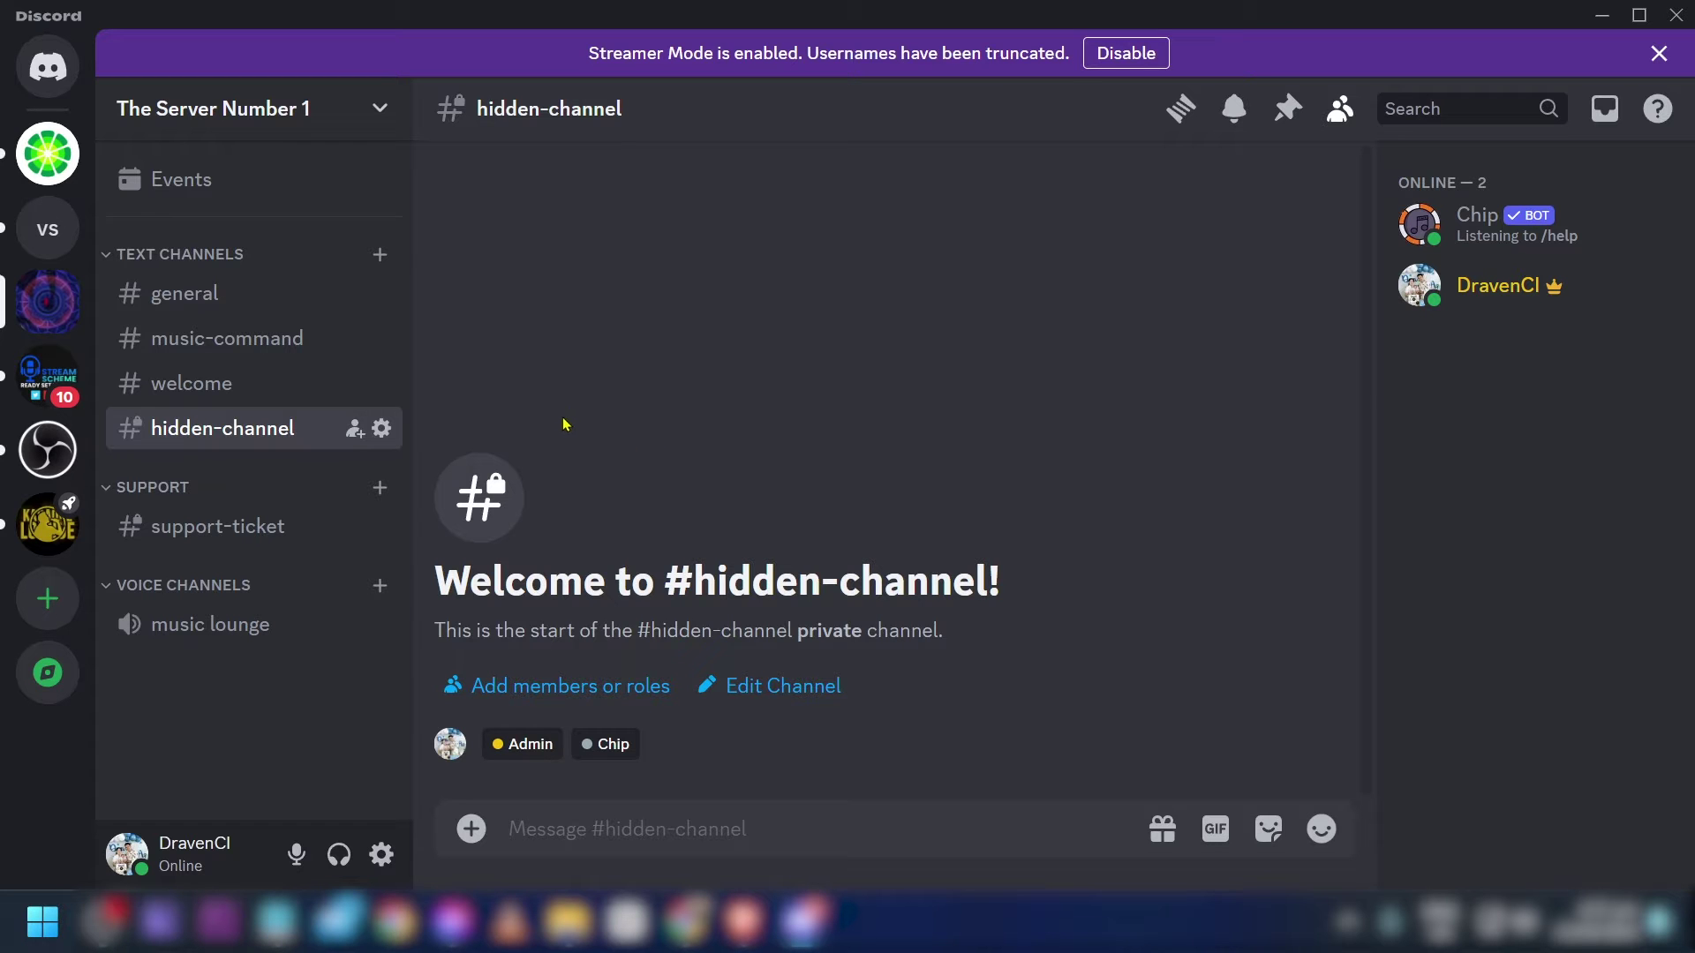
- Create a text channel named 'rules' in The Server Number 1
left_click(381, 256)
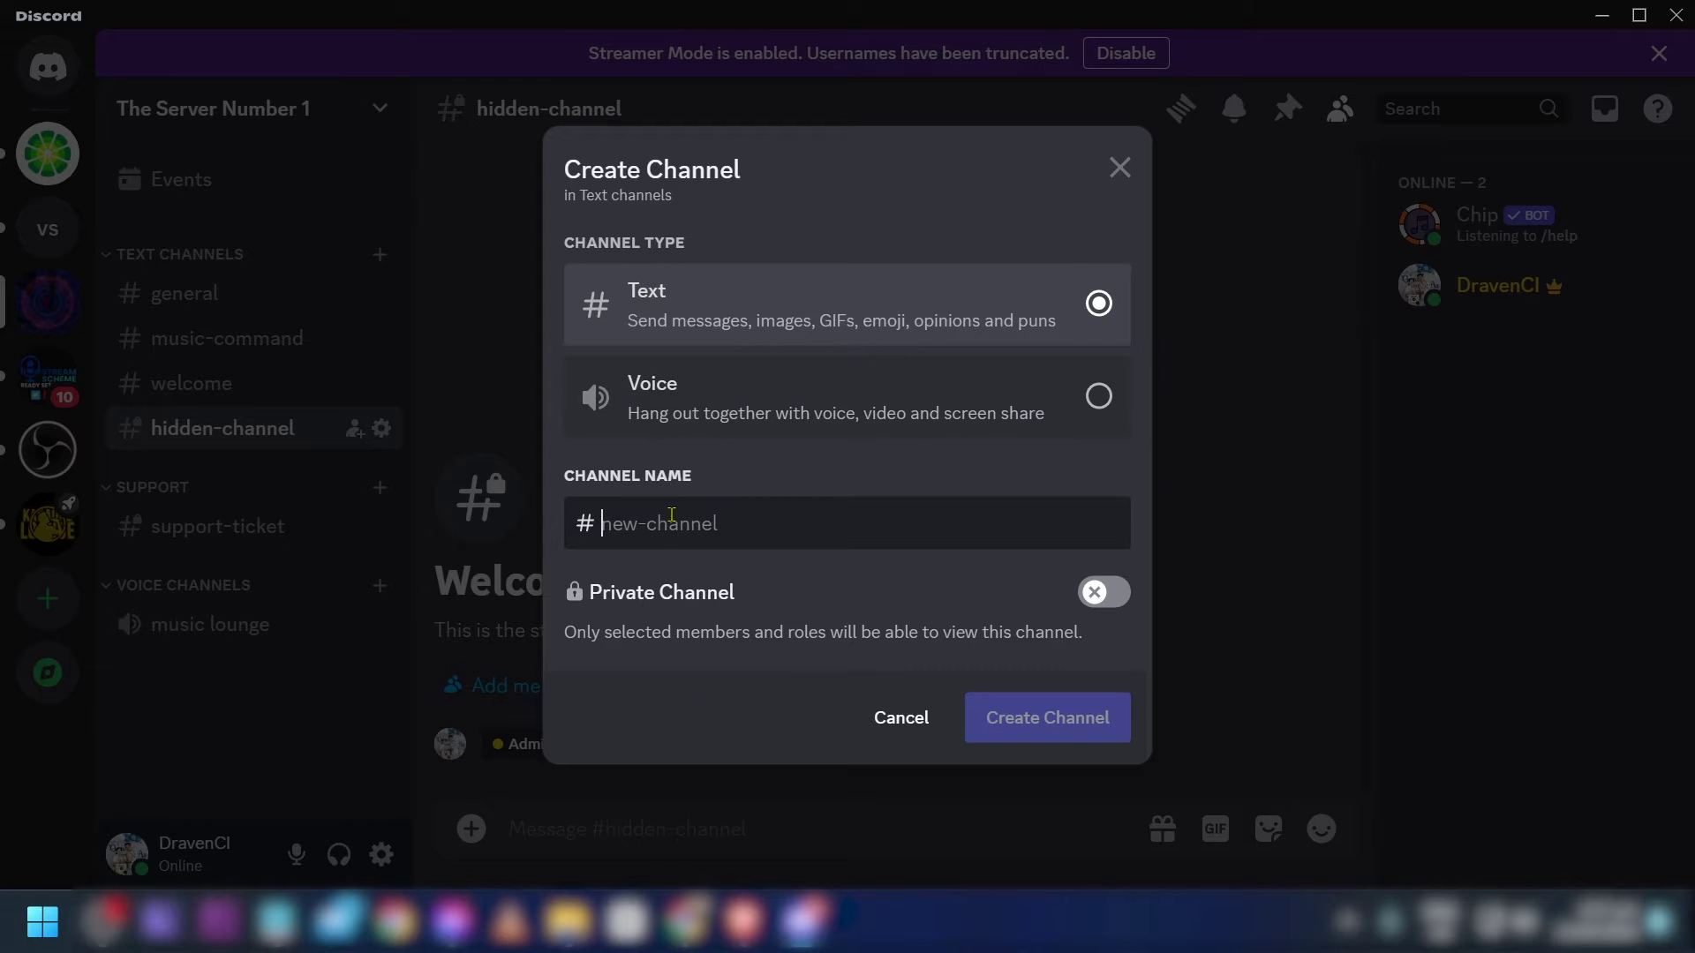
type("rules")
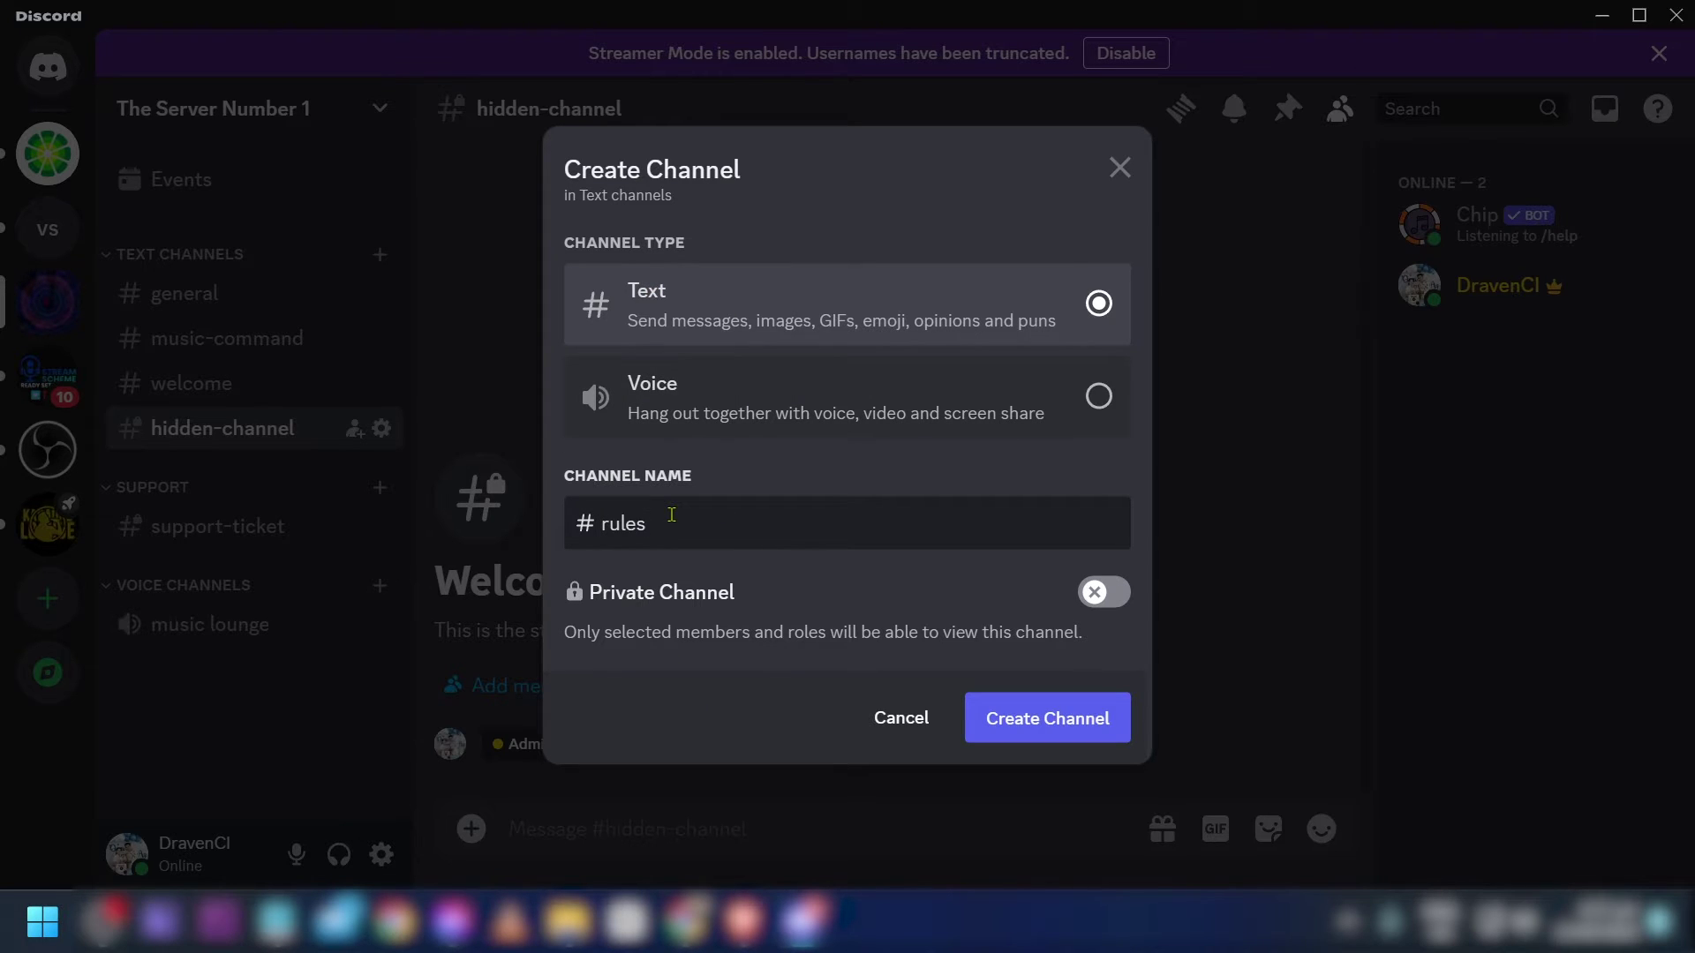
left_click(1005, 715)
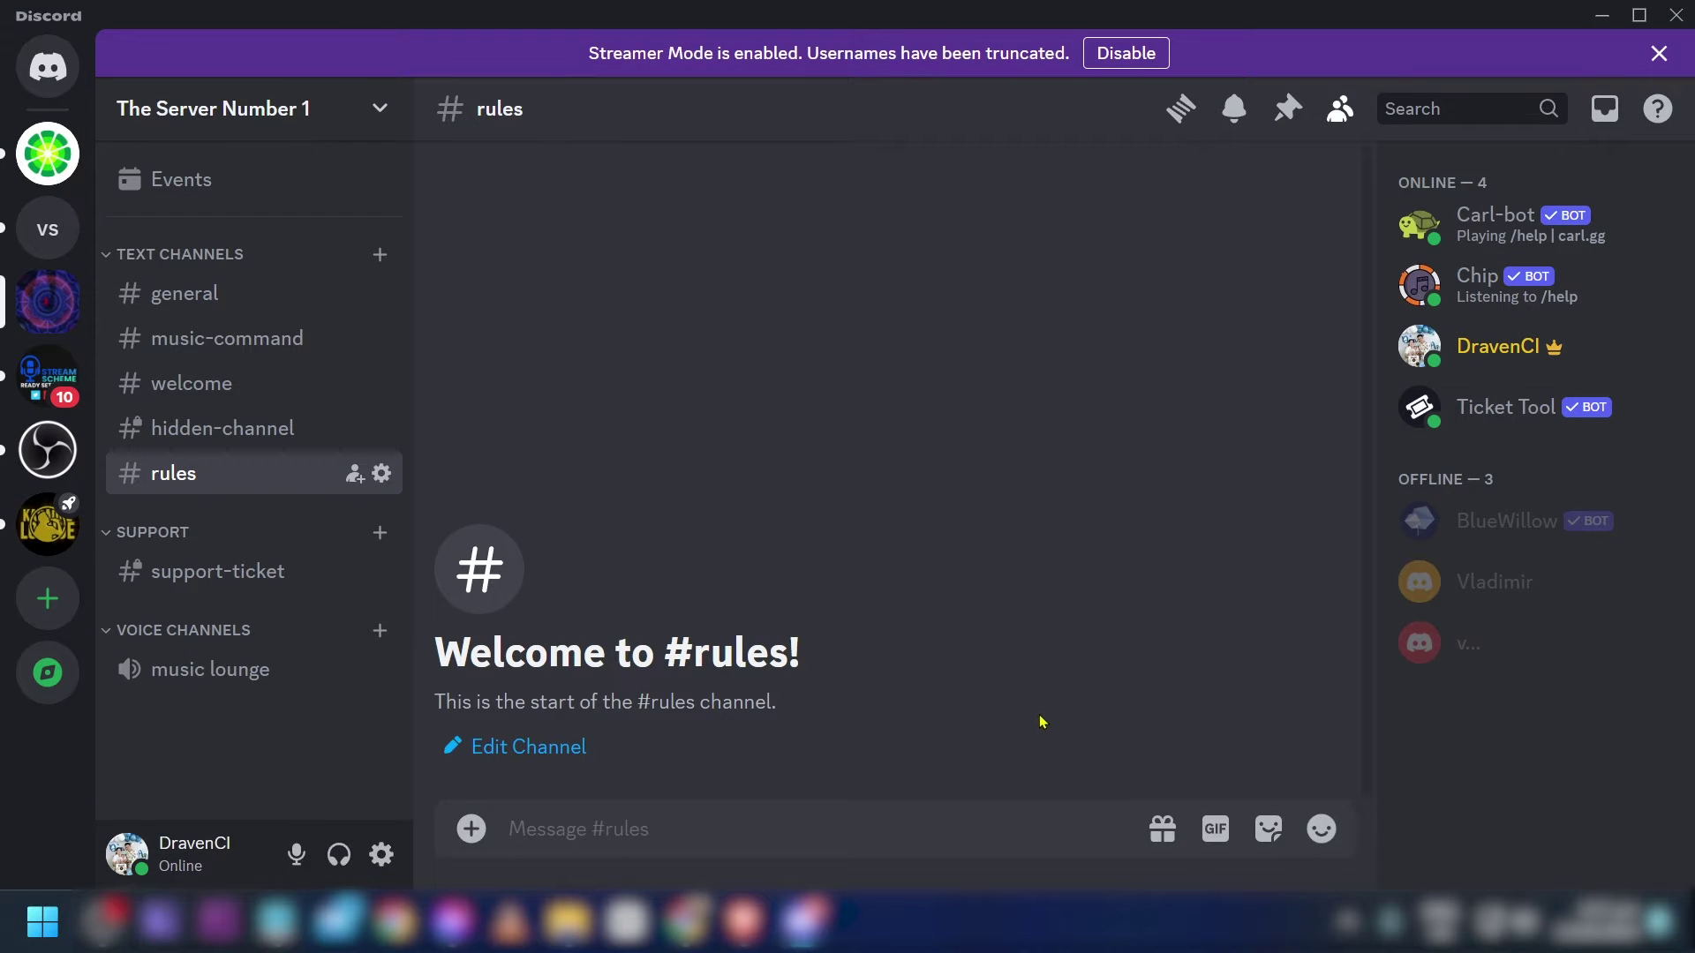
left_click(381, 473)
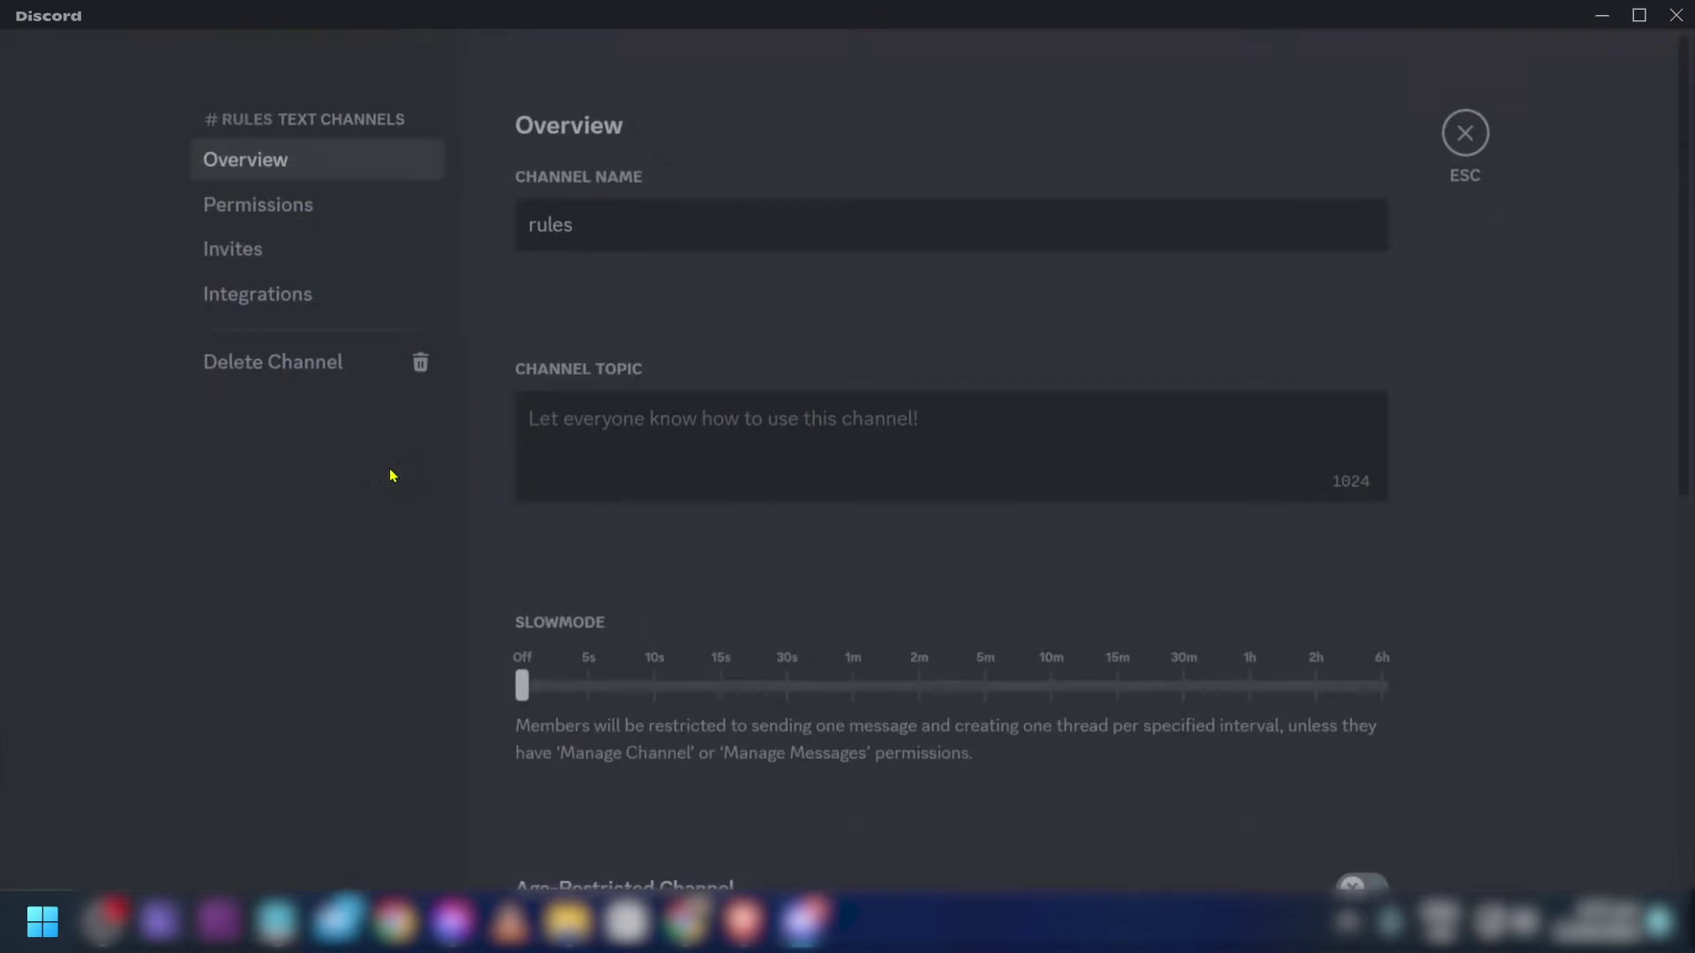
left_click(278, 223)
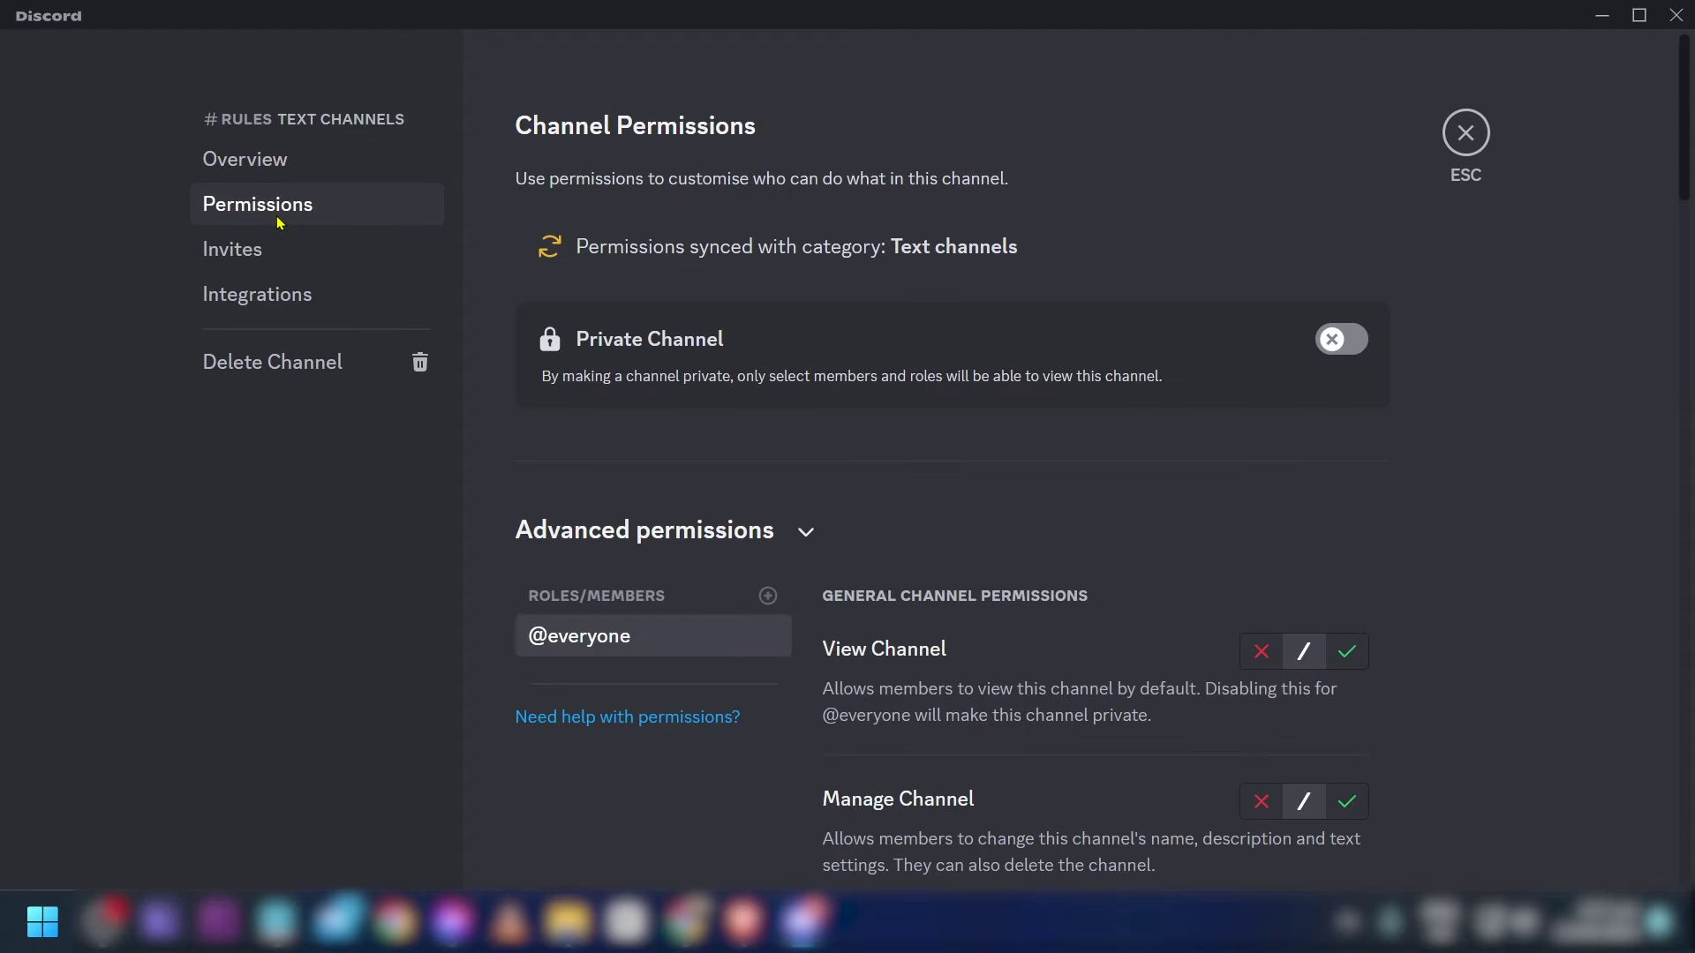
scroll(1064, 437, "down", 2)
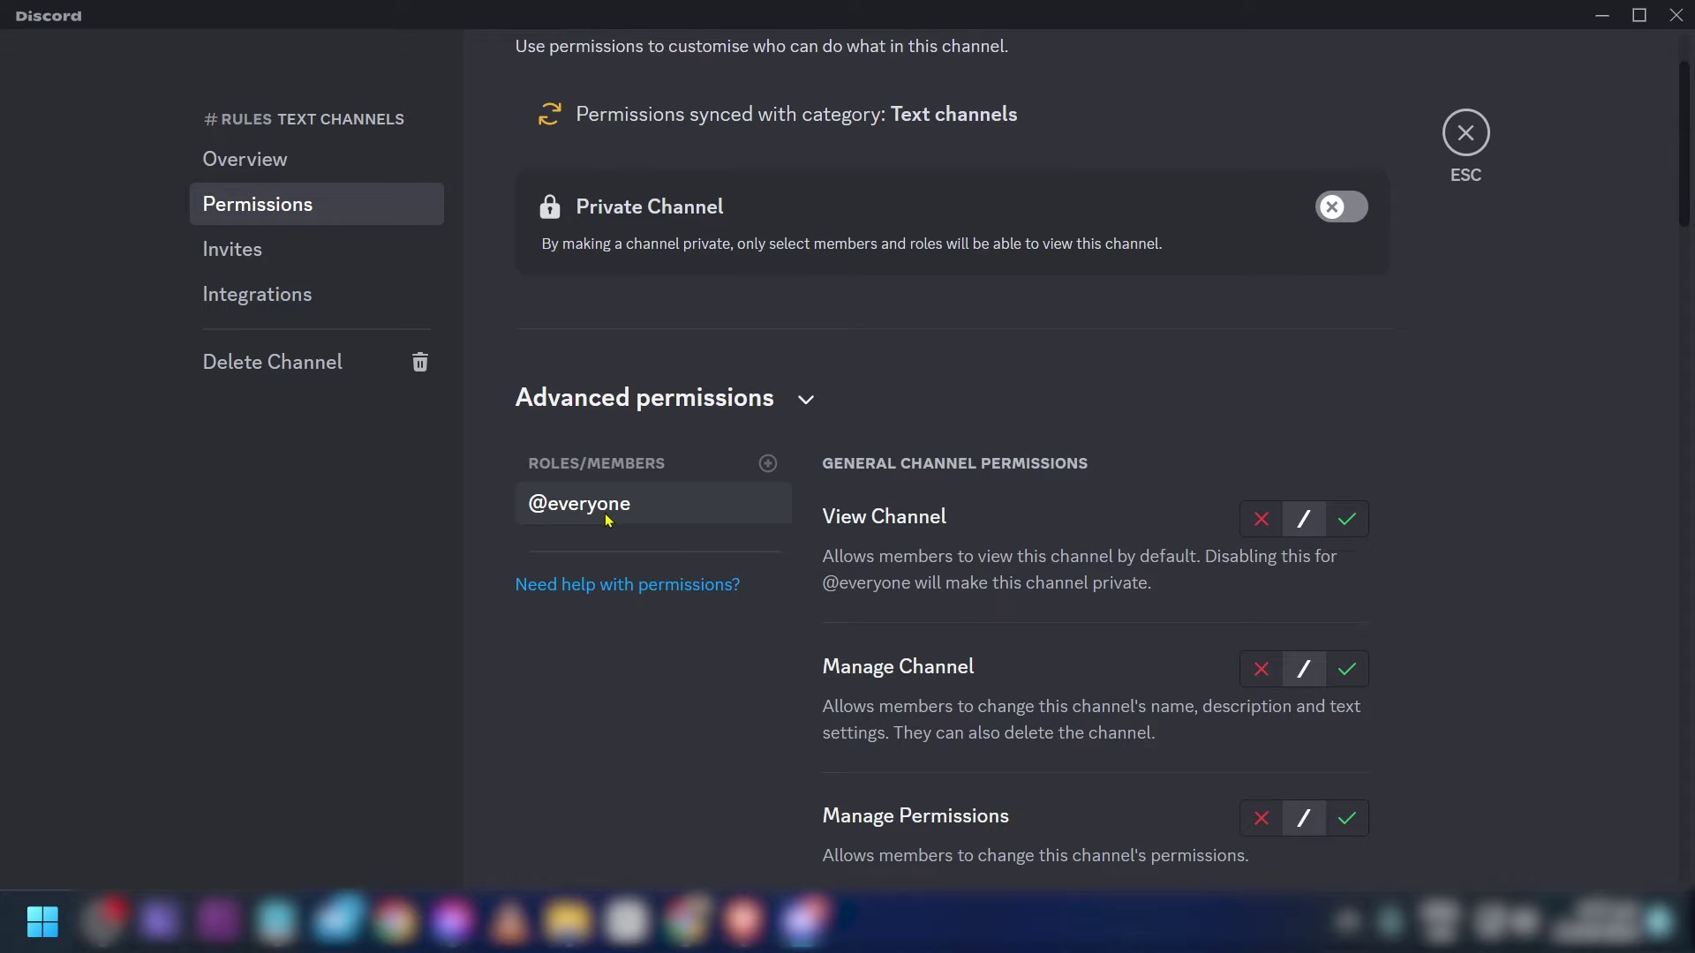
scroll(608, 521, "down", 2)
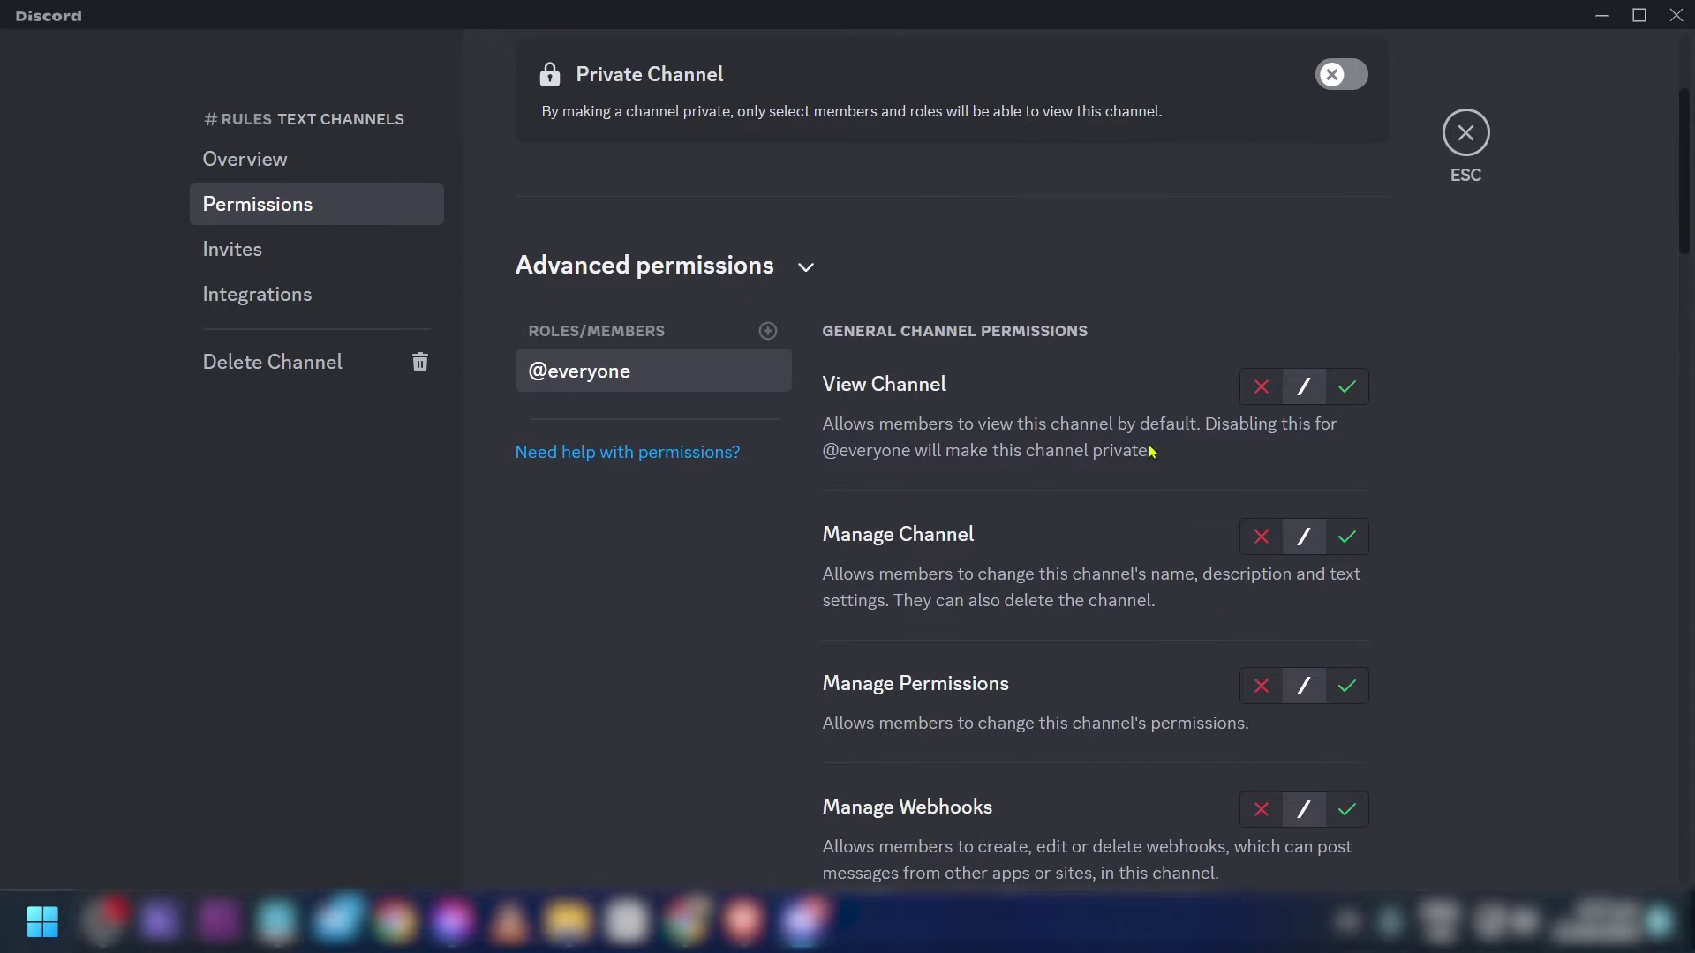
left_click(1348, 389)
scroll(1410, 426, "down", 8)
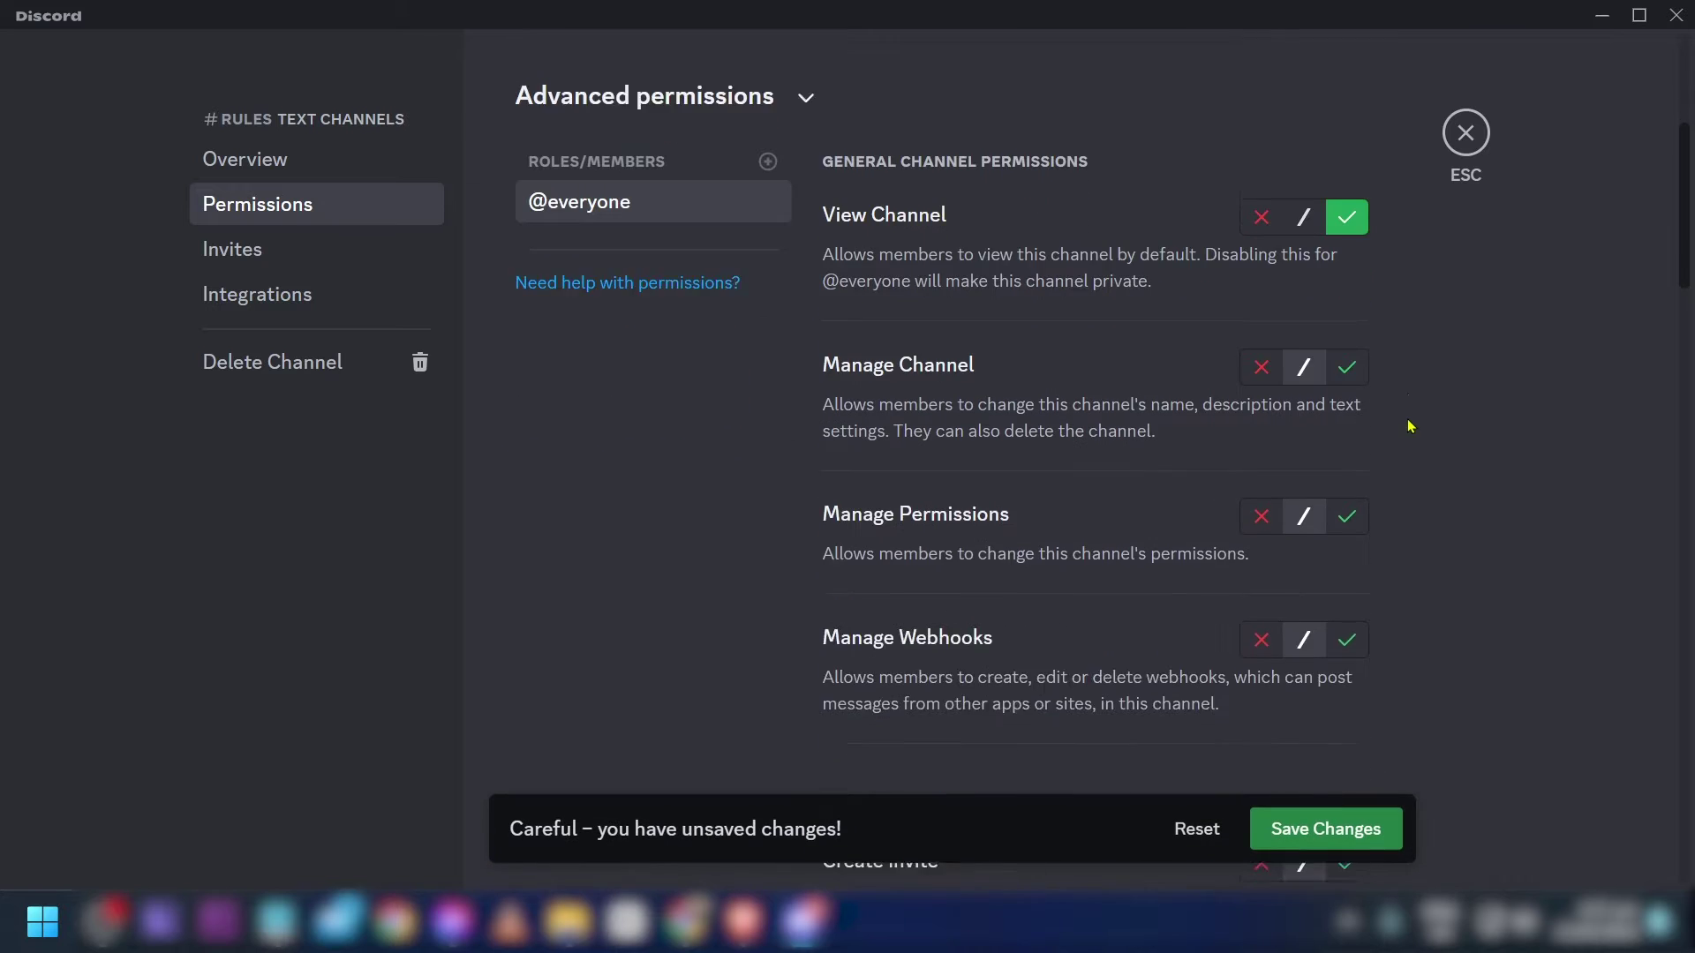
scroll(1409, 427, "down", 2)
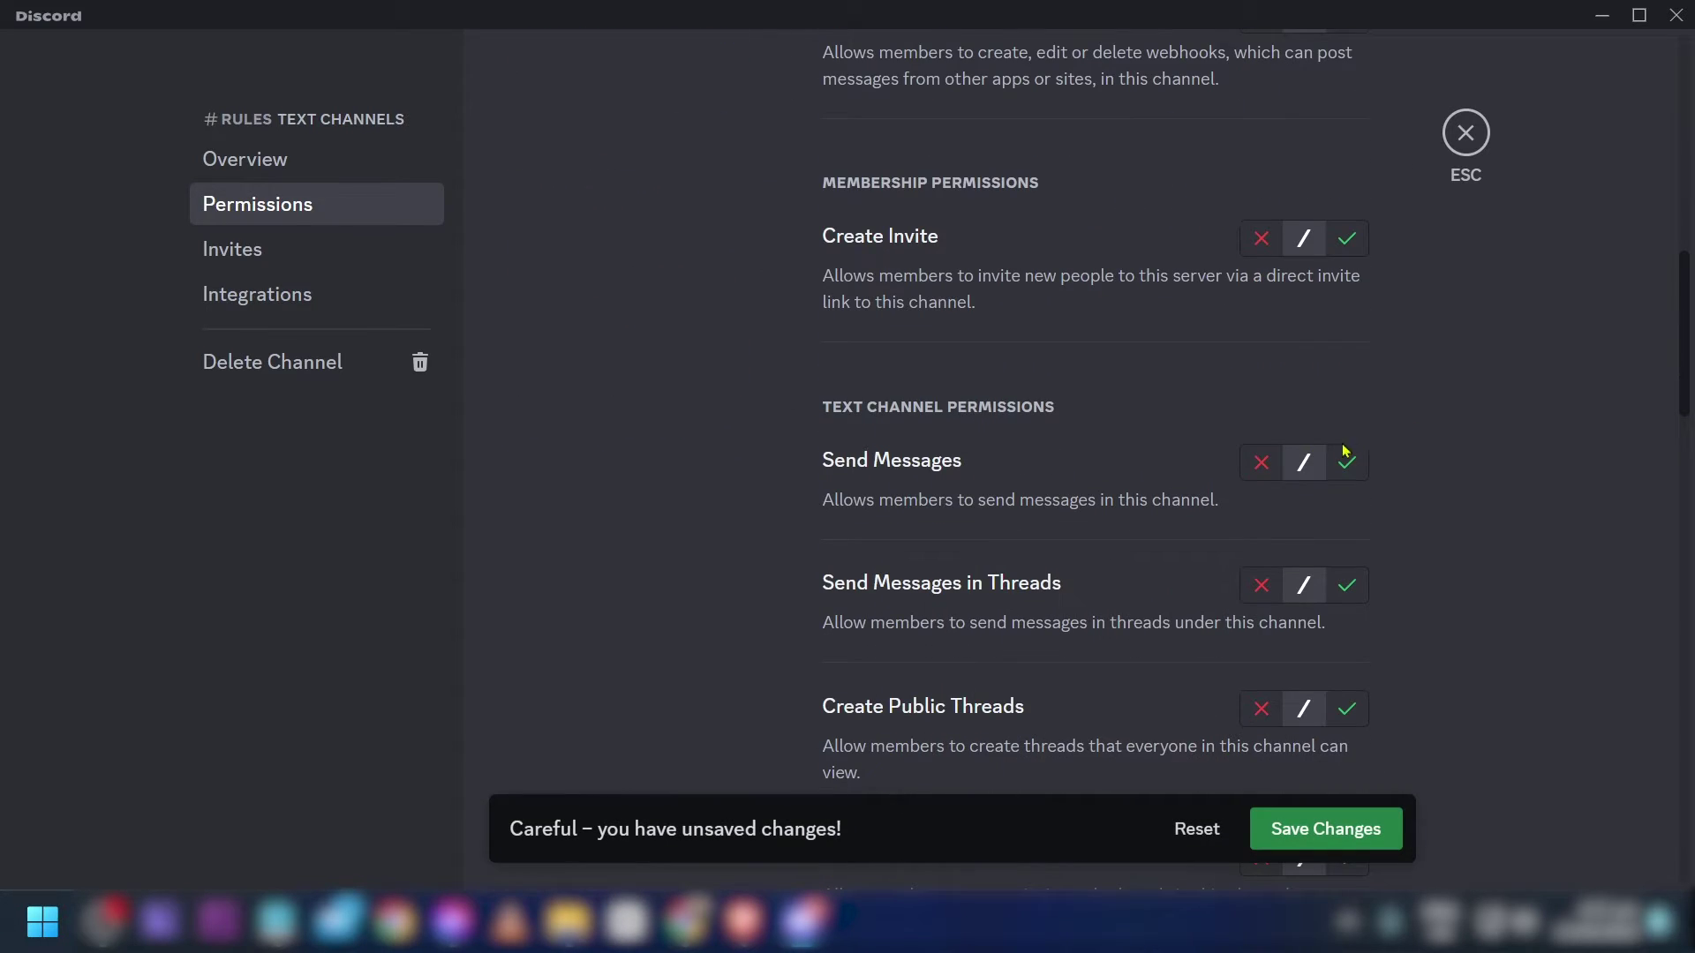
left_click(1255, 464)
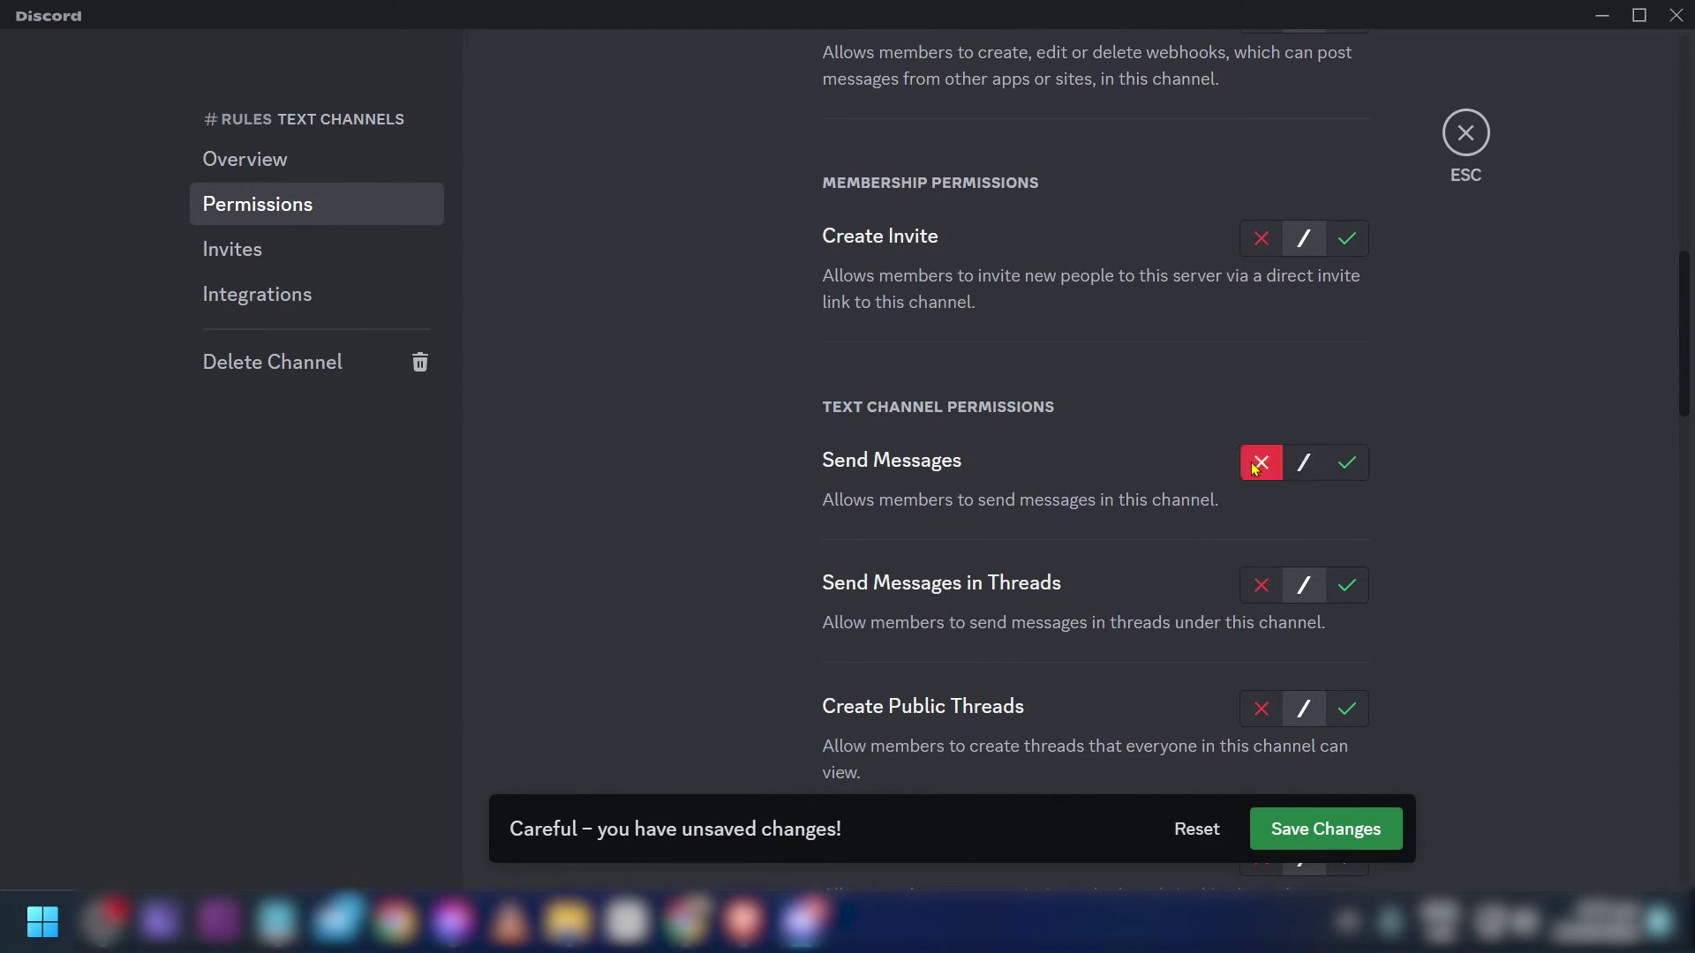
scroll(1255, 468, "down", 12)
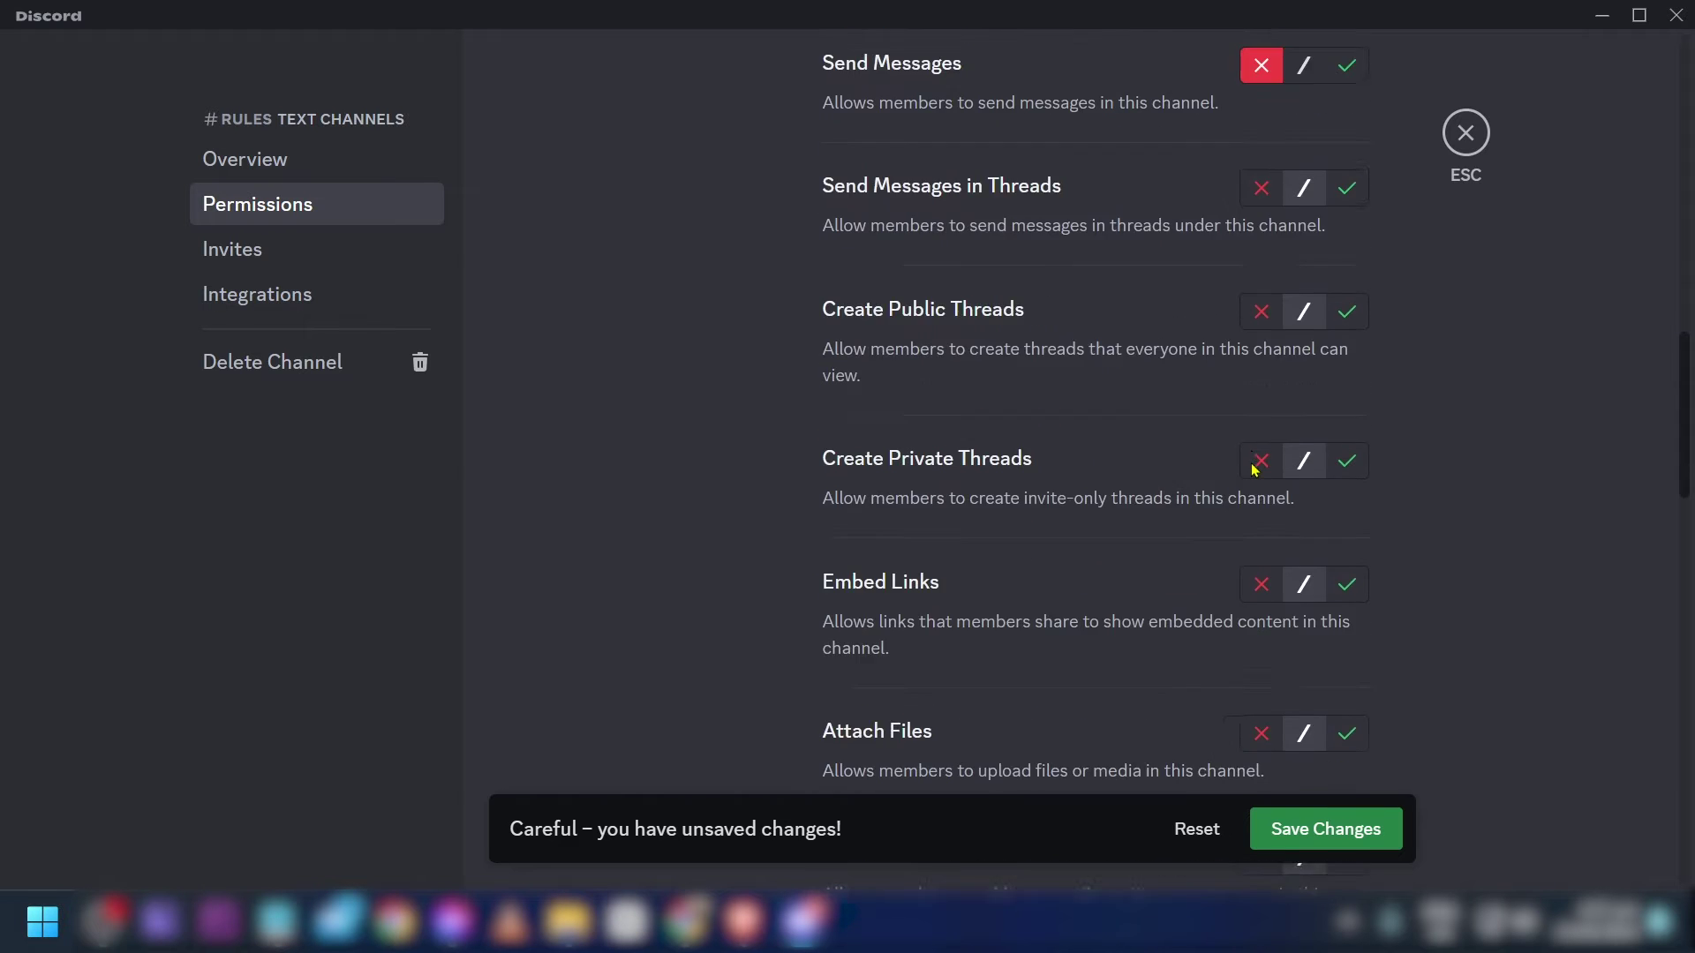
scroll(1255, 471, "down", 8)
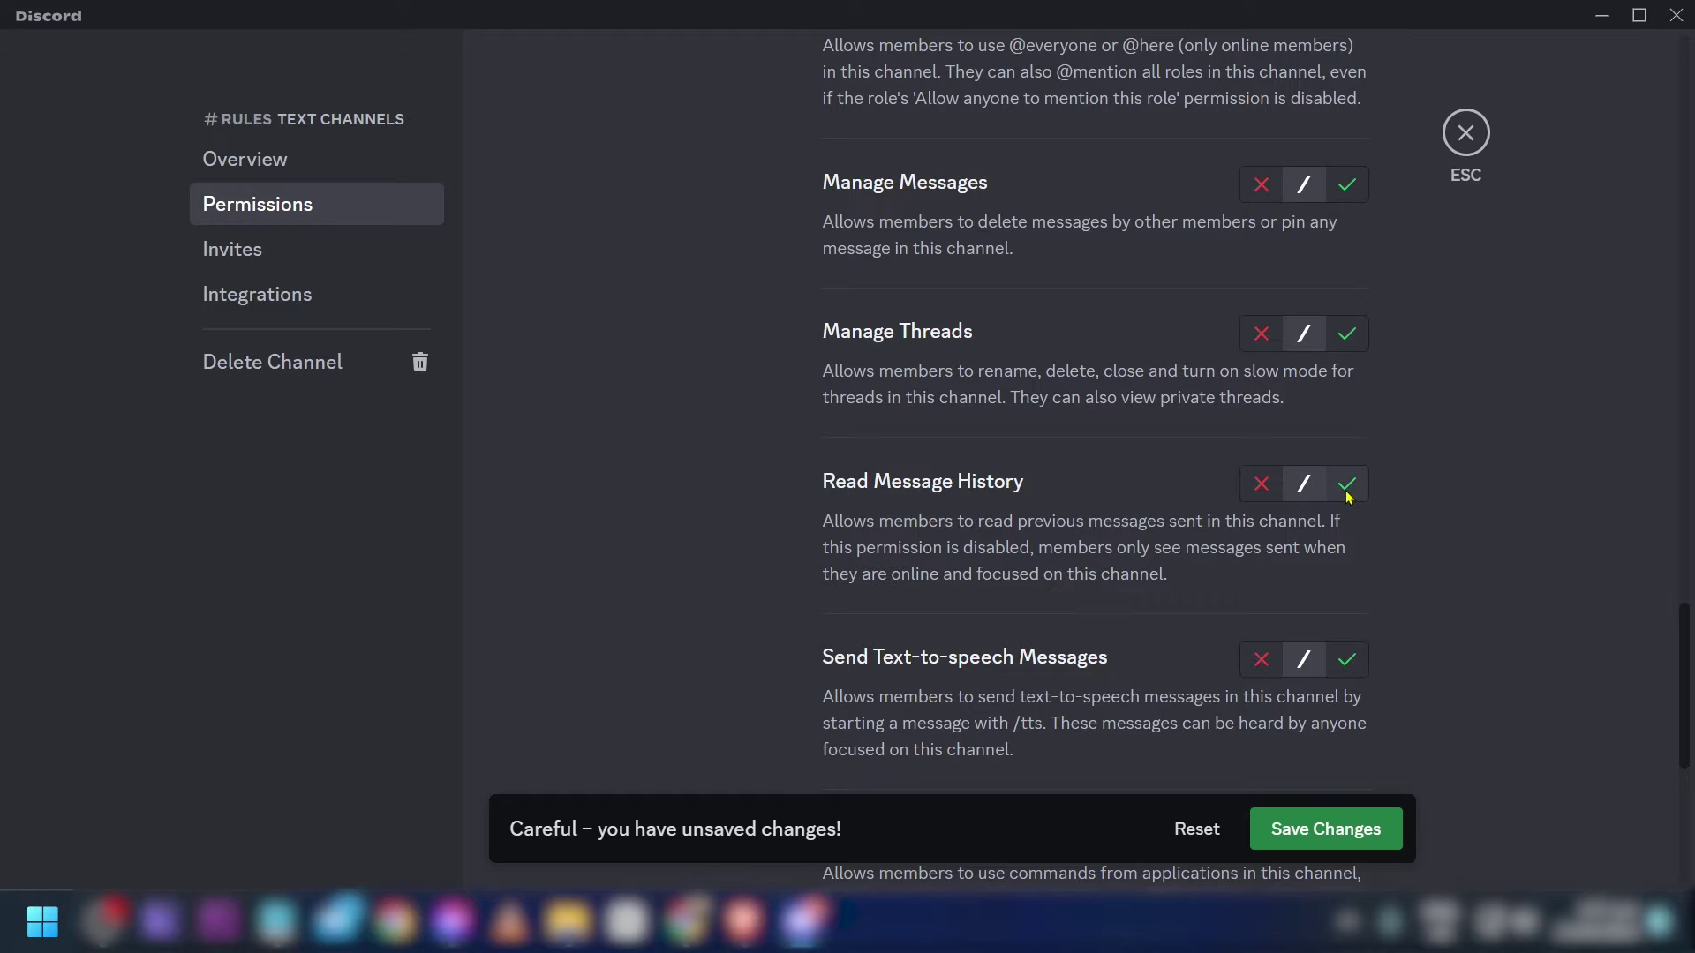
left_click(1347, 488)
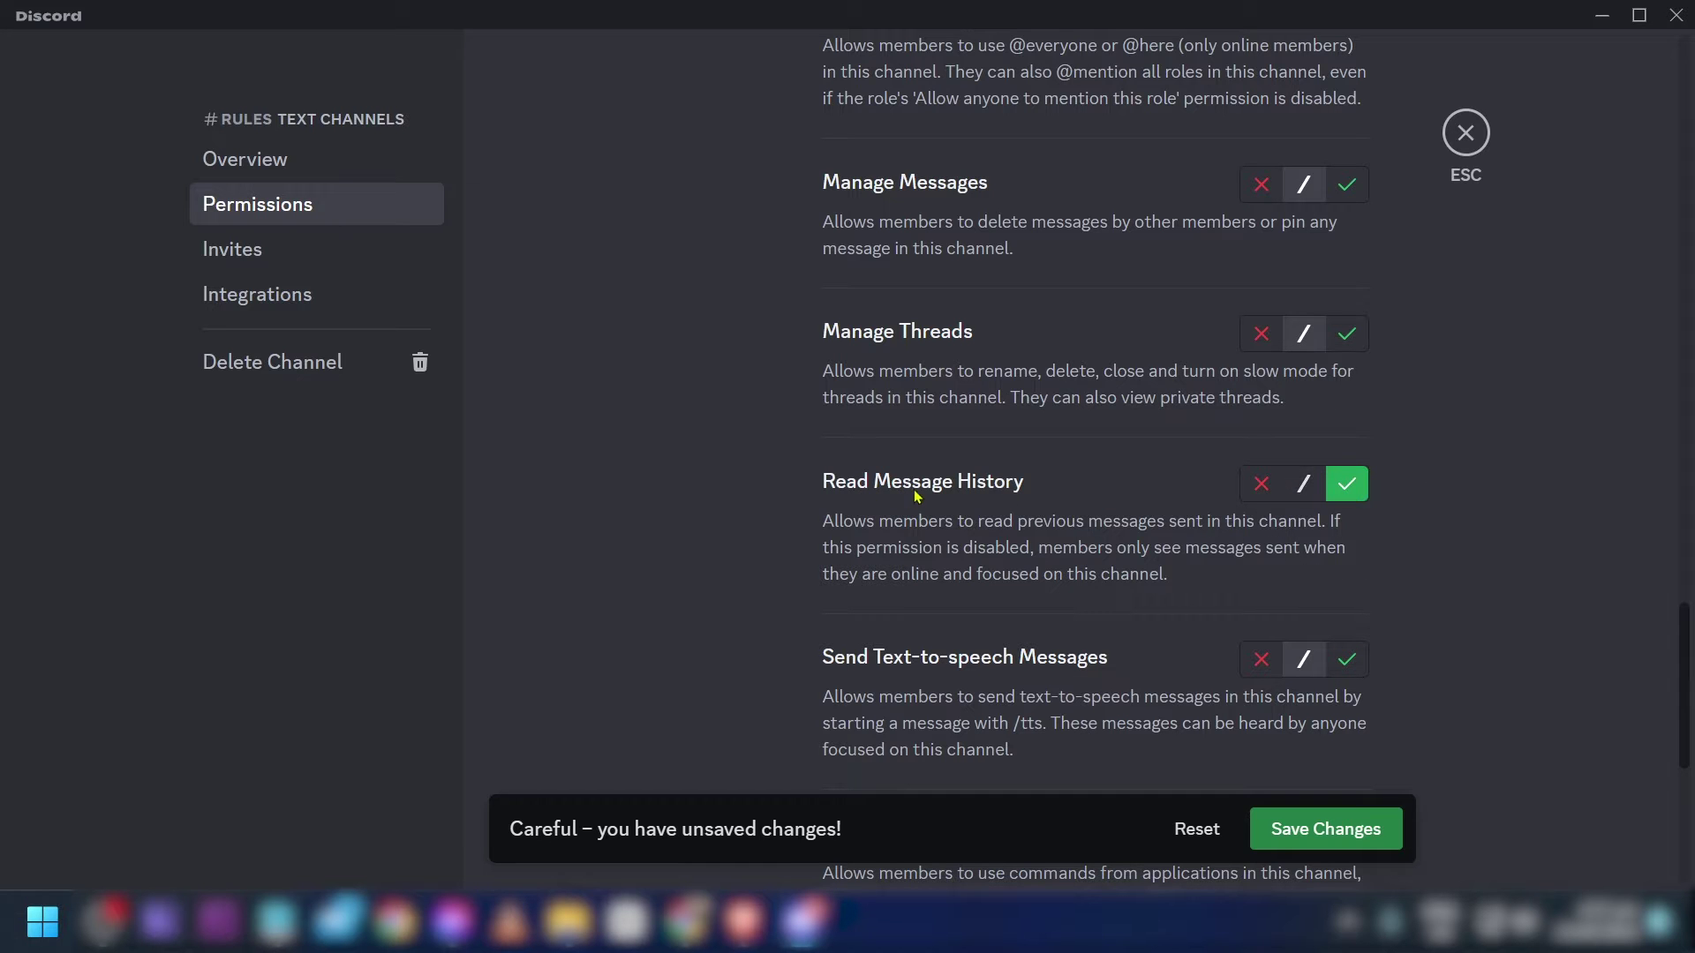
scroll(1151, 487, "down", 3)
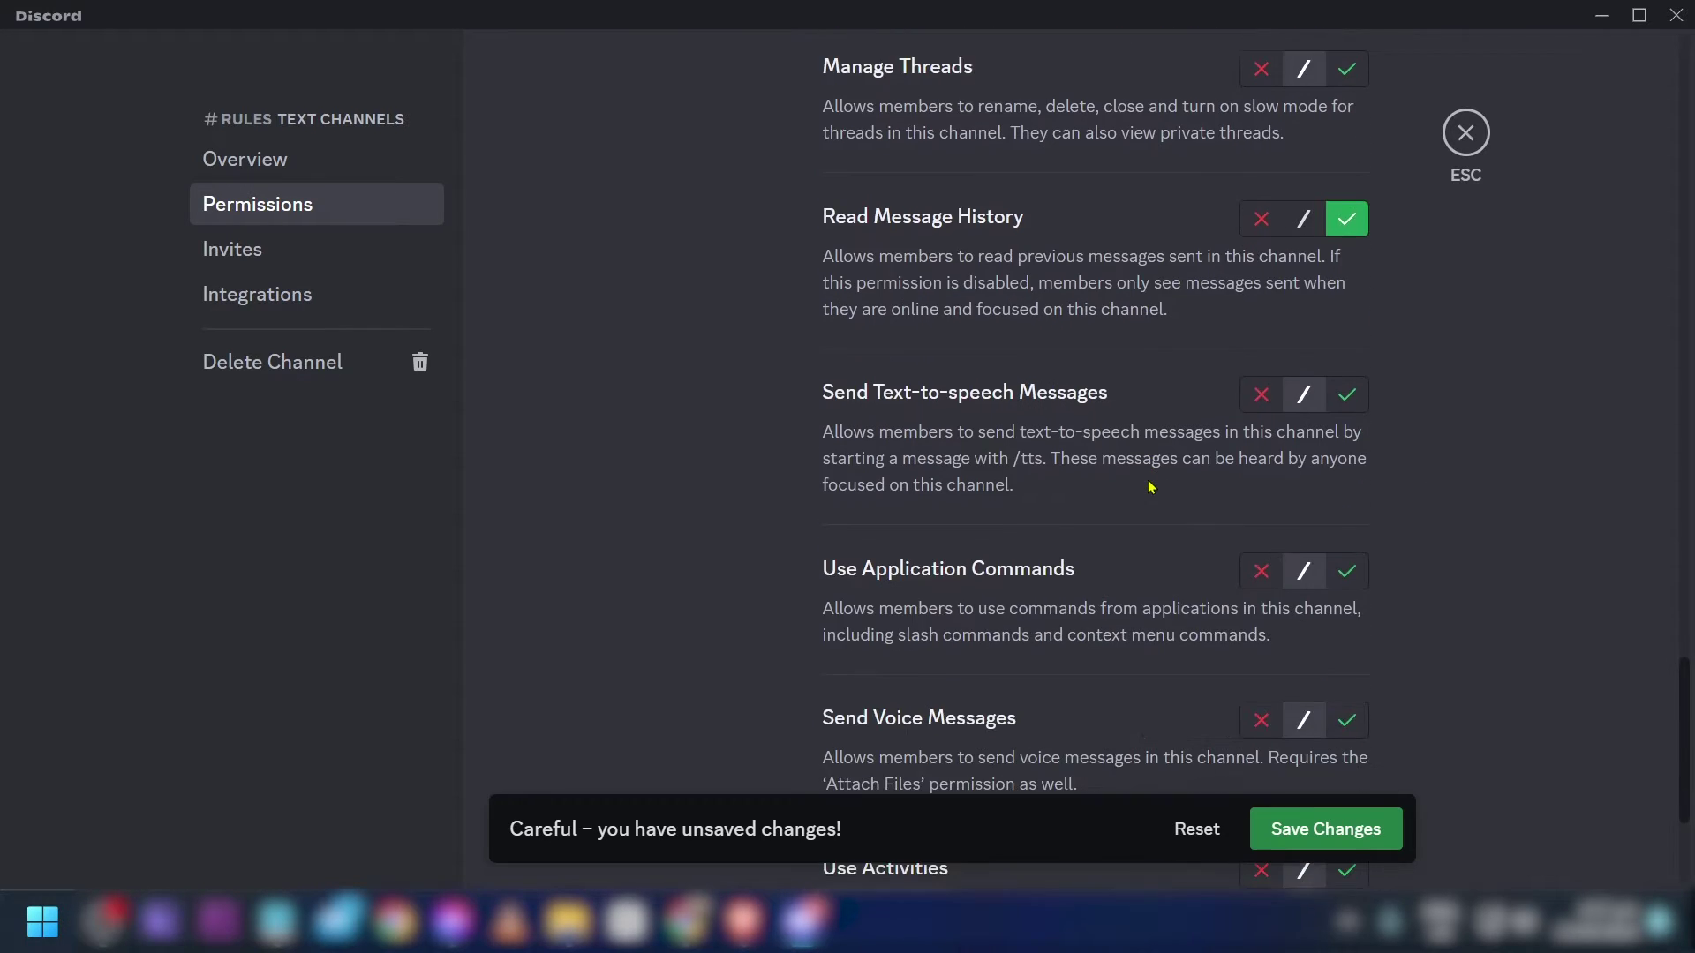
scroll(1151, 486, "down", 3)
left_click(1329, 831)
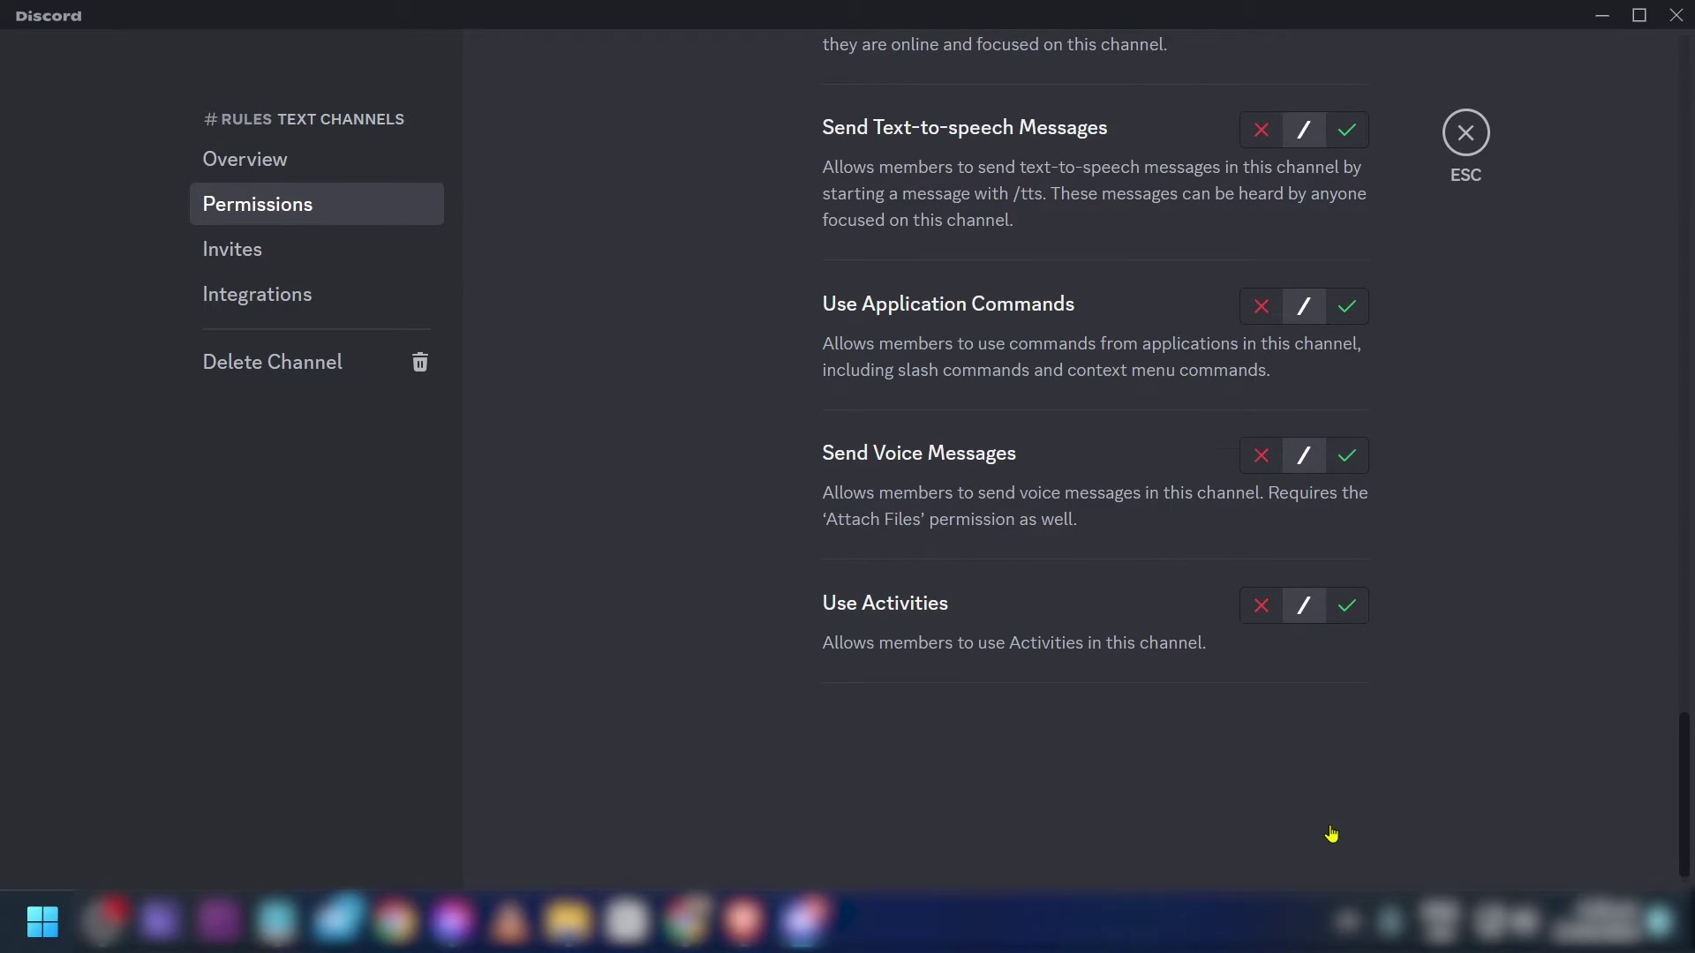
left_click(309, 293)
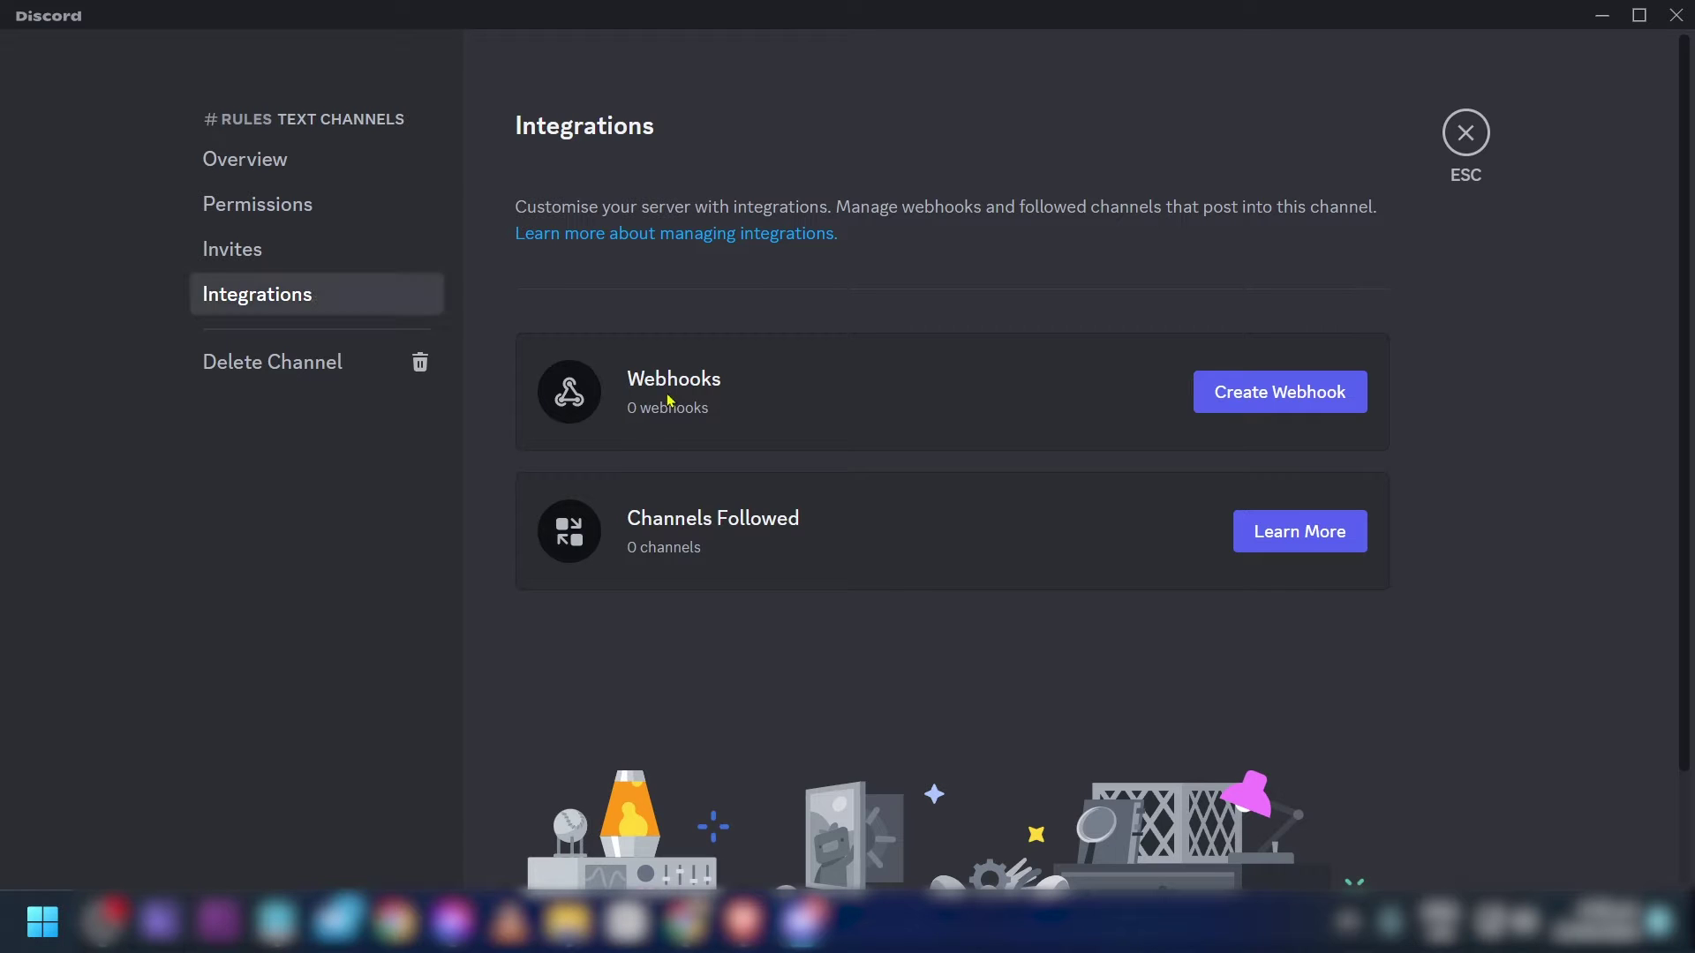
- Create a new webhook for #rules and rename it to the user's username
left_click(1309, 411)
left_click(925, 610)
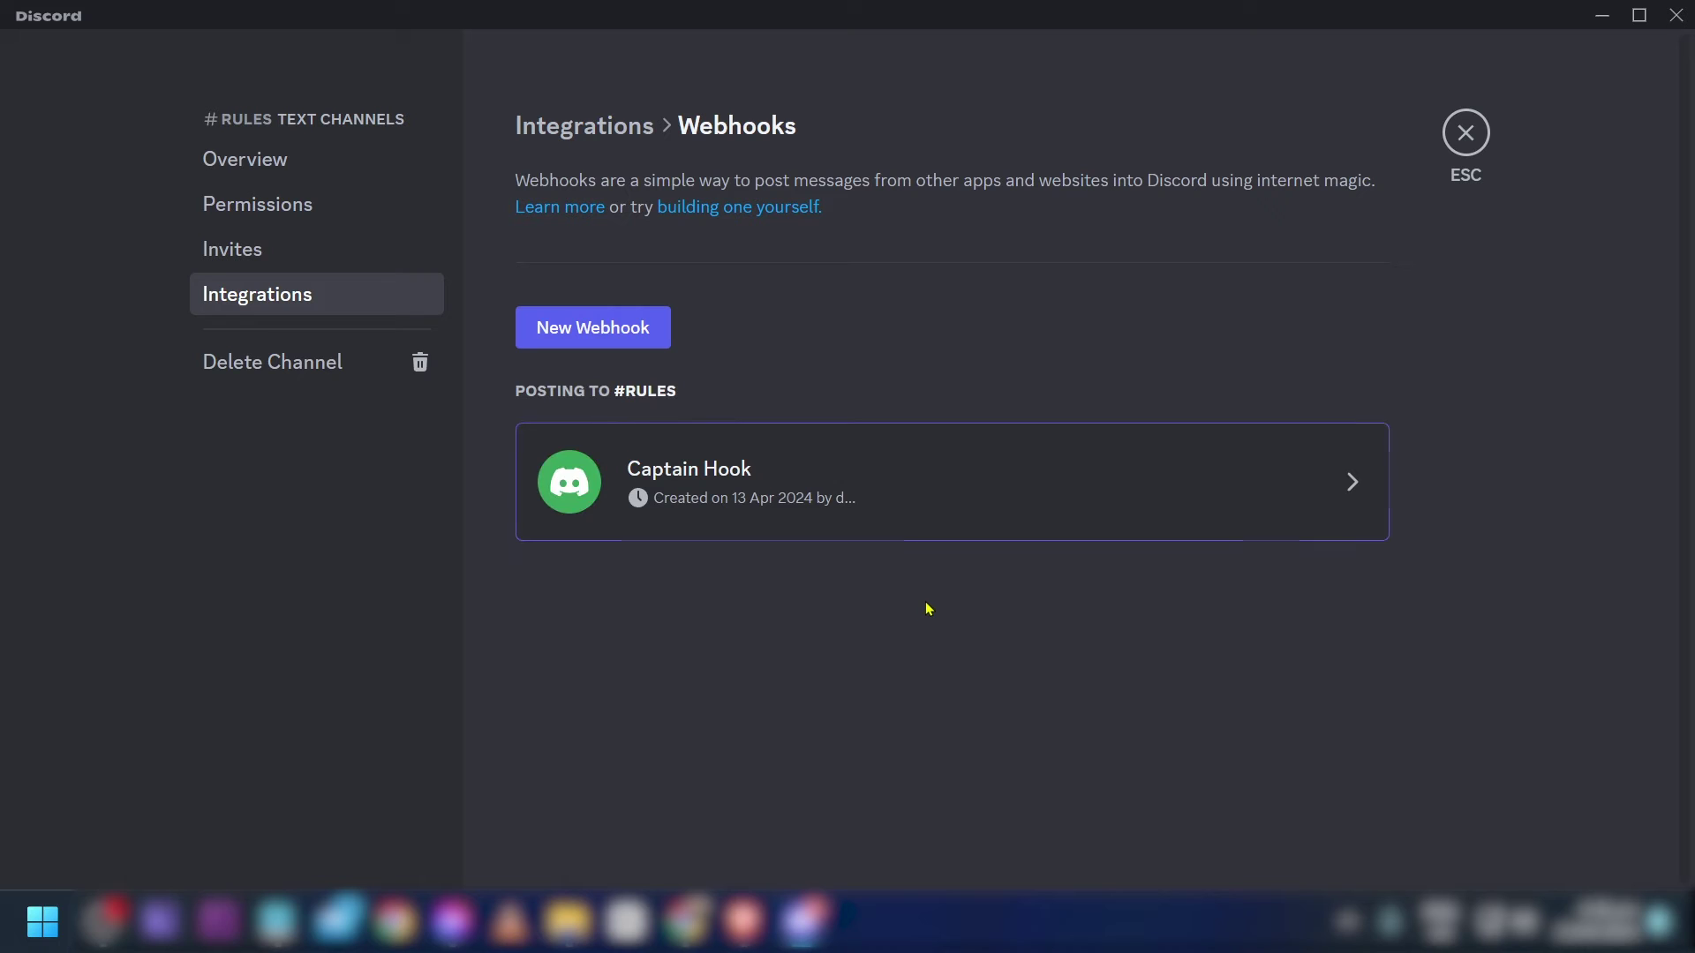
left_click(850, 495)
scroll(851, 547, "down", 1)
triple_click(851, 594)
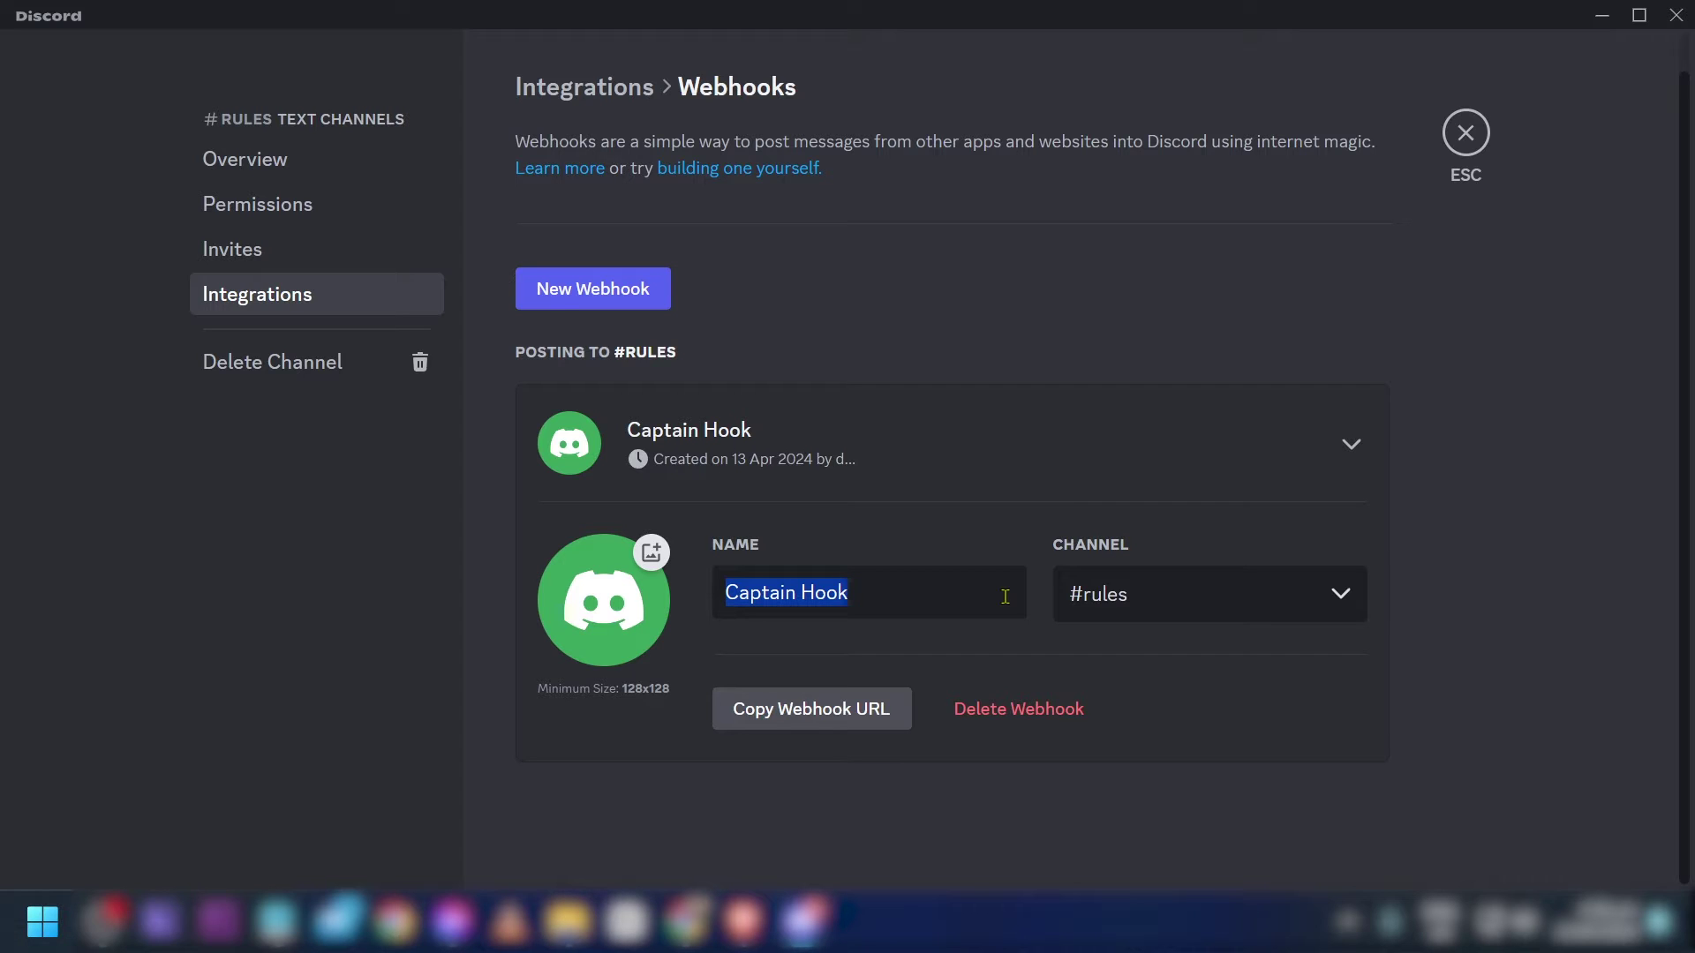
type("DravenCl")
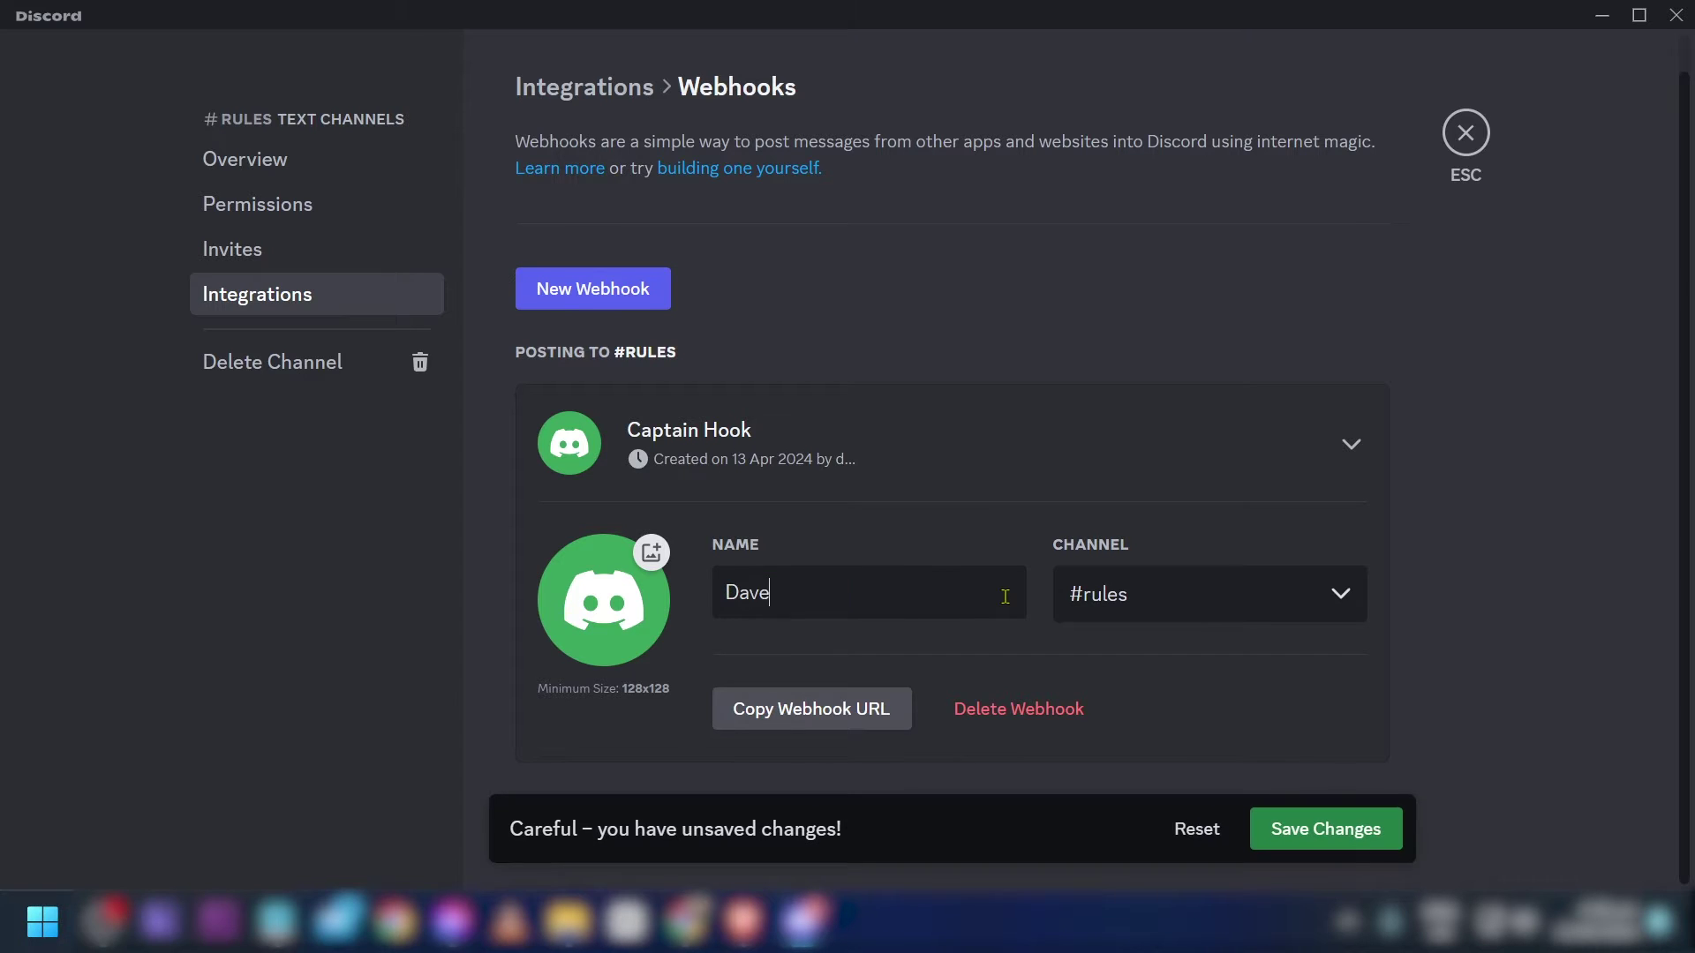
- Keep #rules as the webhook's channel, save the webhook and copy its URL
triple_click(1005, 595)
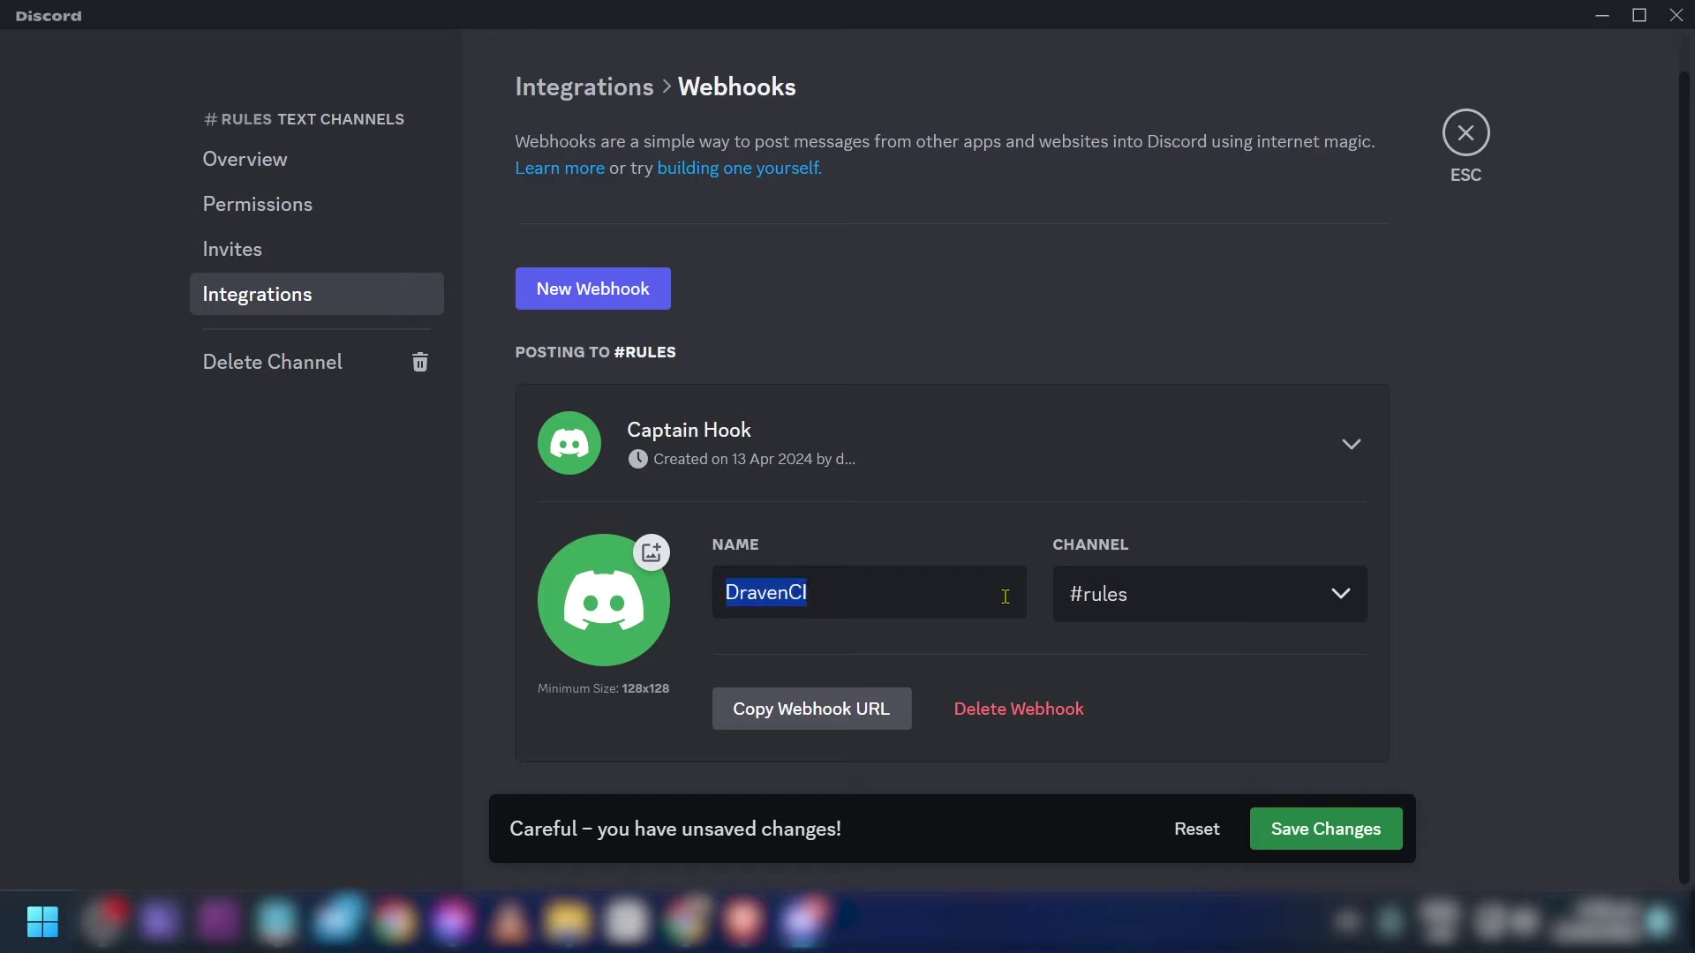
left_click(1111, 620)
left_click(957, 528)
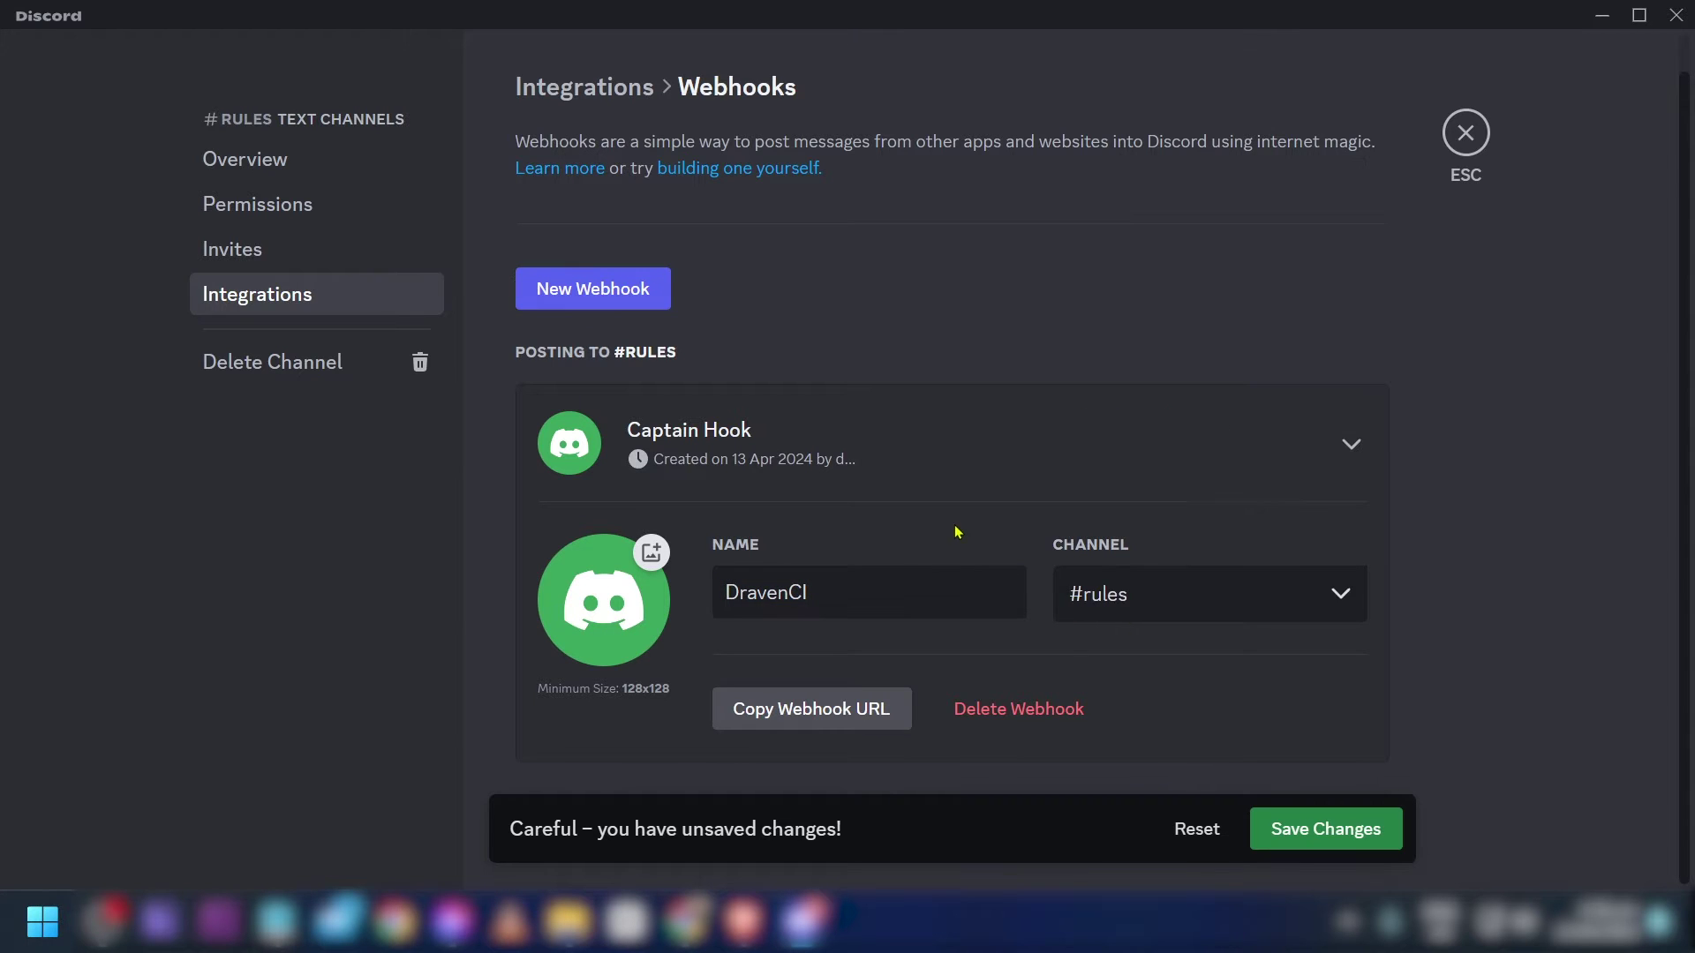
left_click(850, 716)
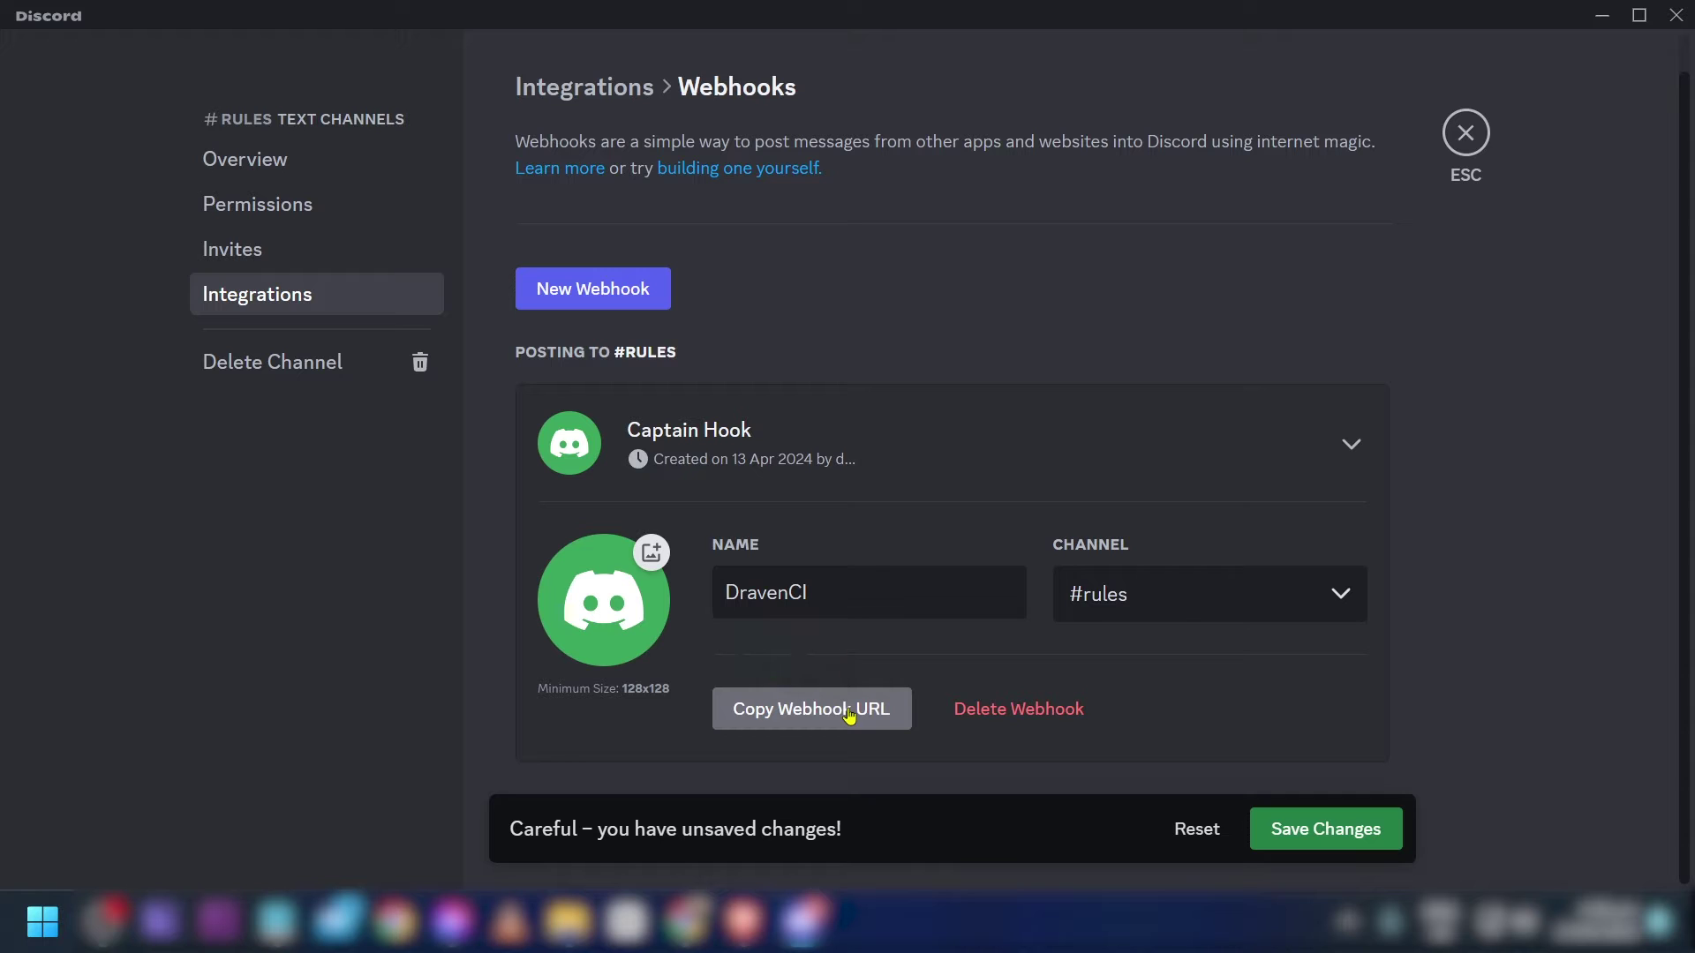
left_click(616, 609)
left_click(750, 595)
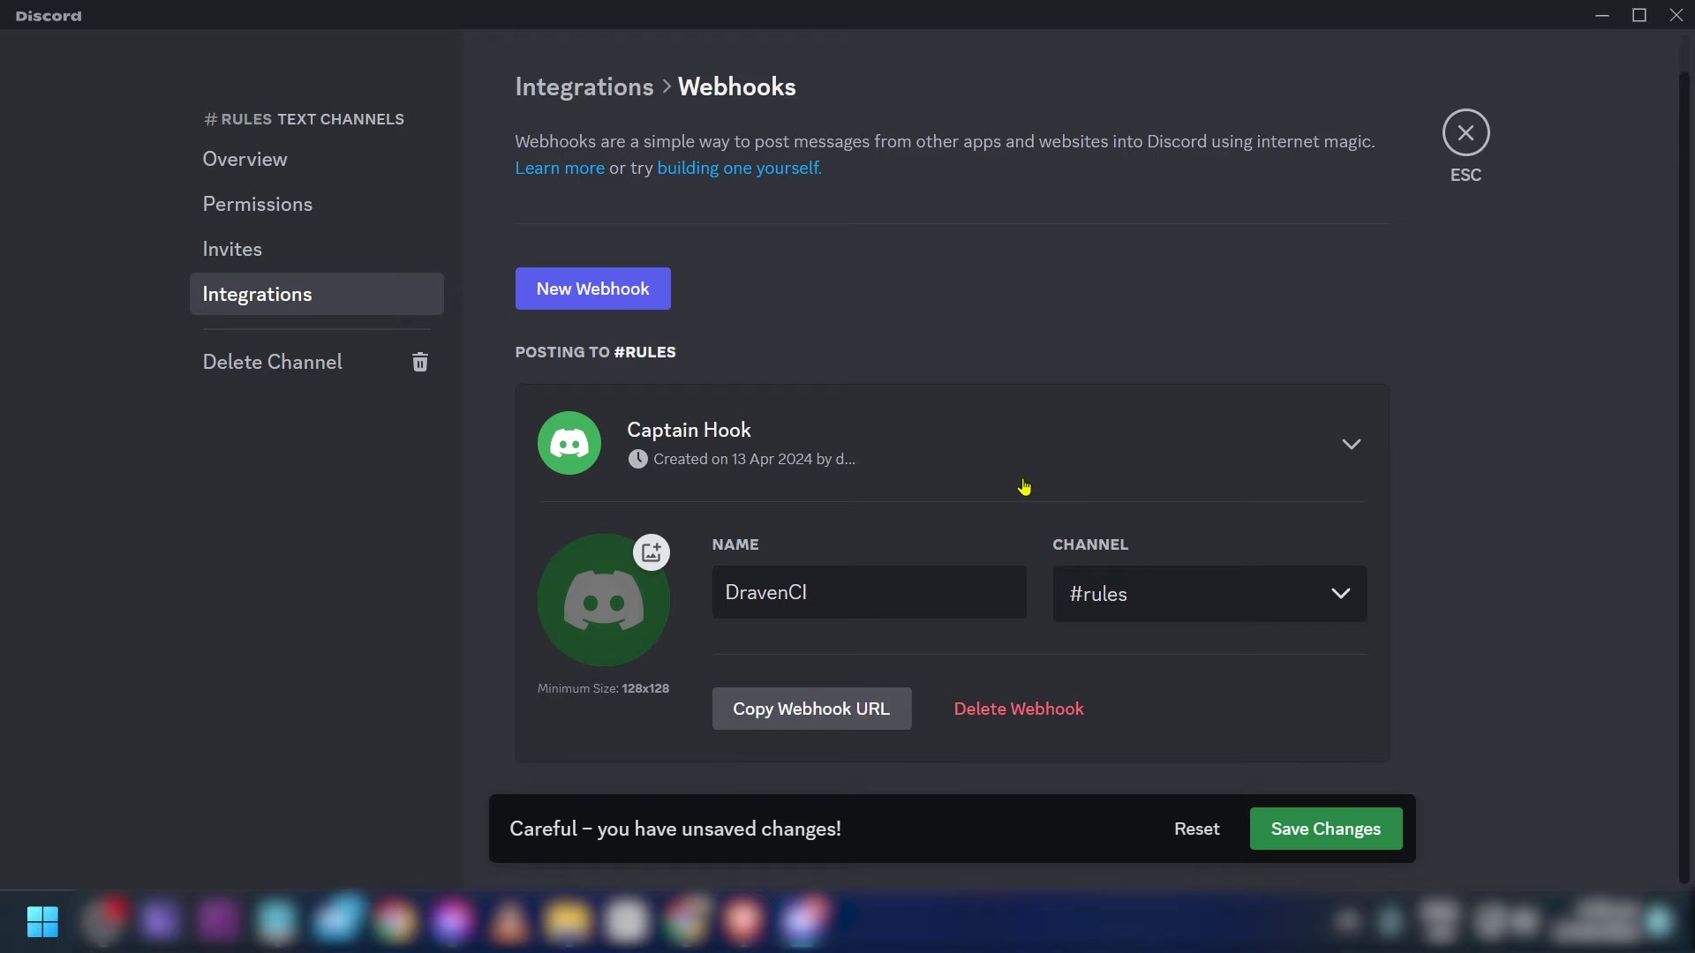
left_click(1311, 832)
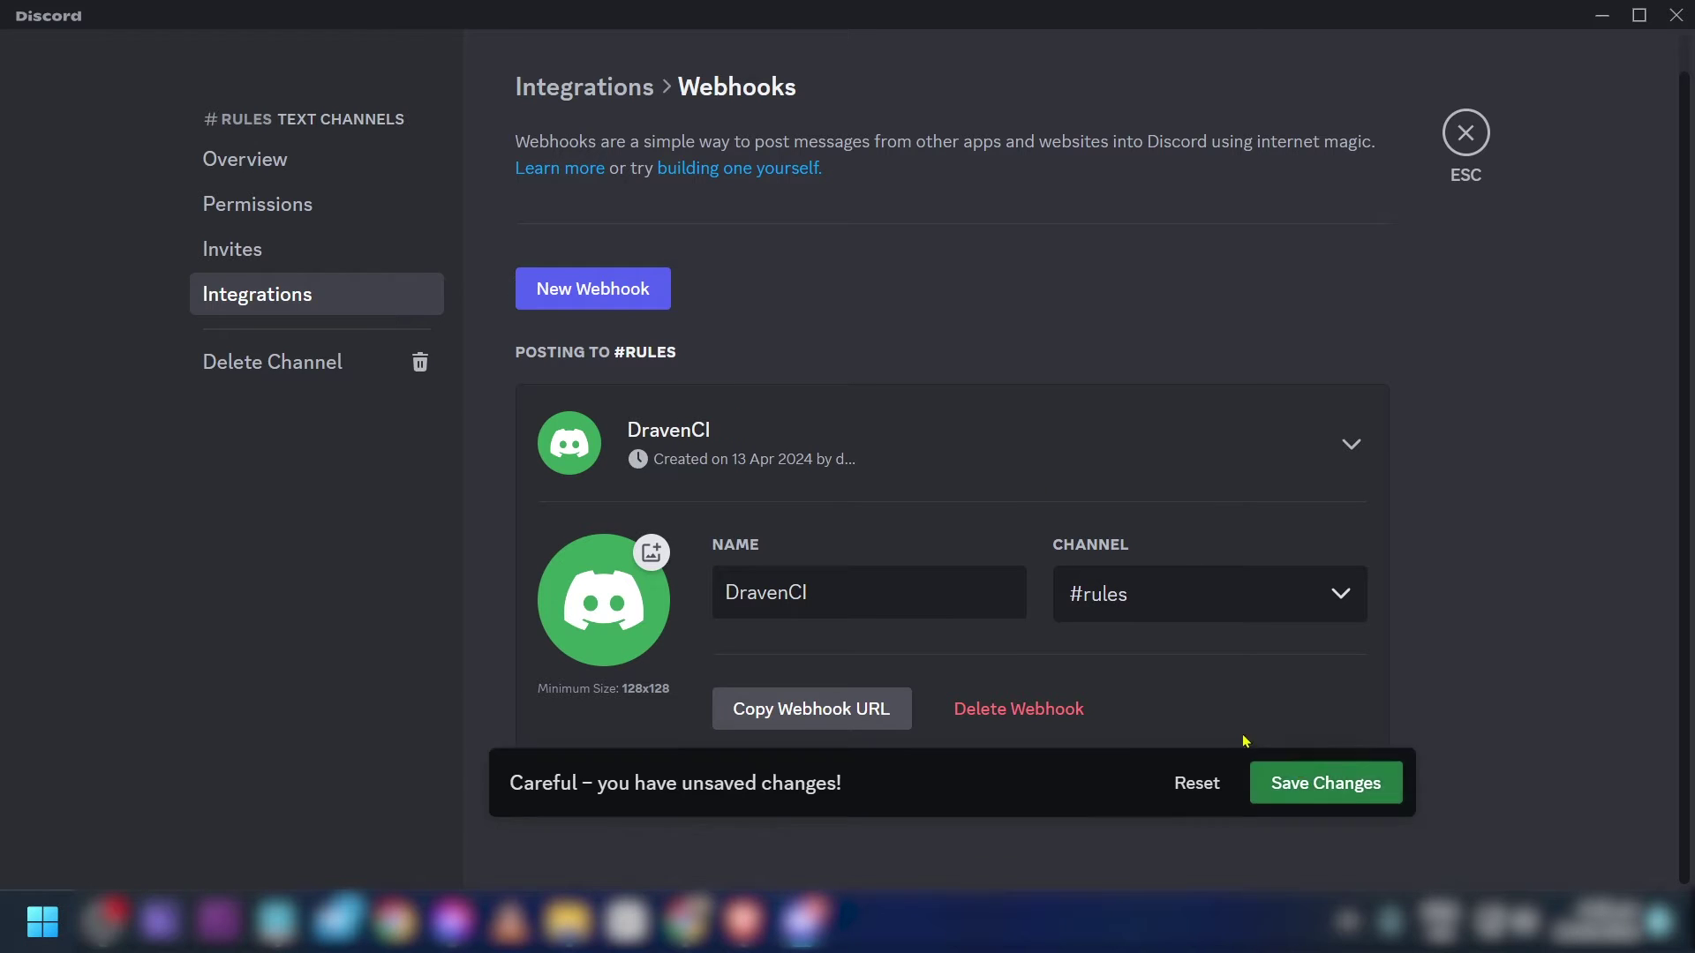
left_click(812, 706)
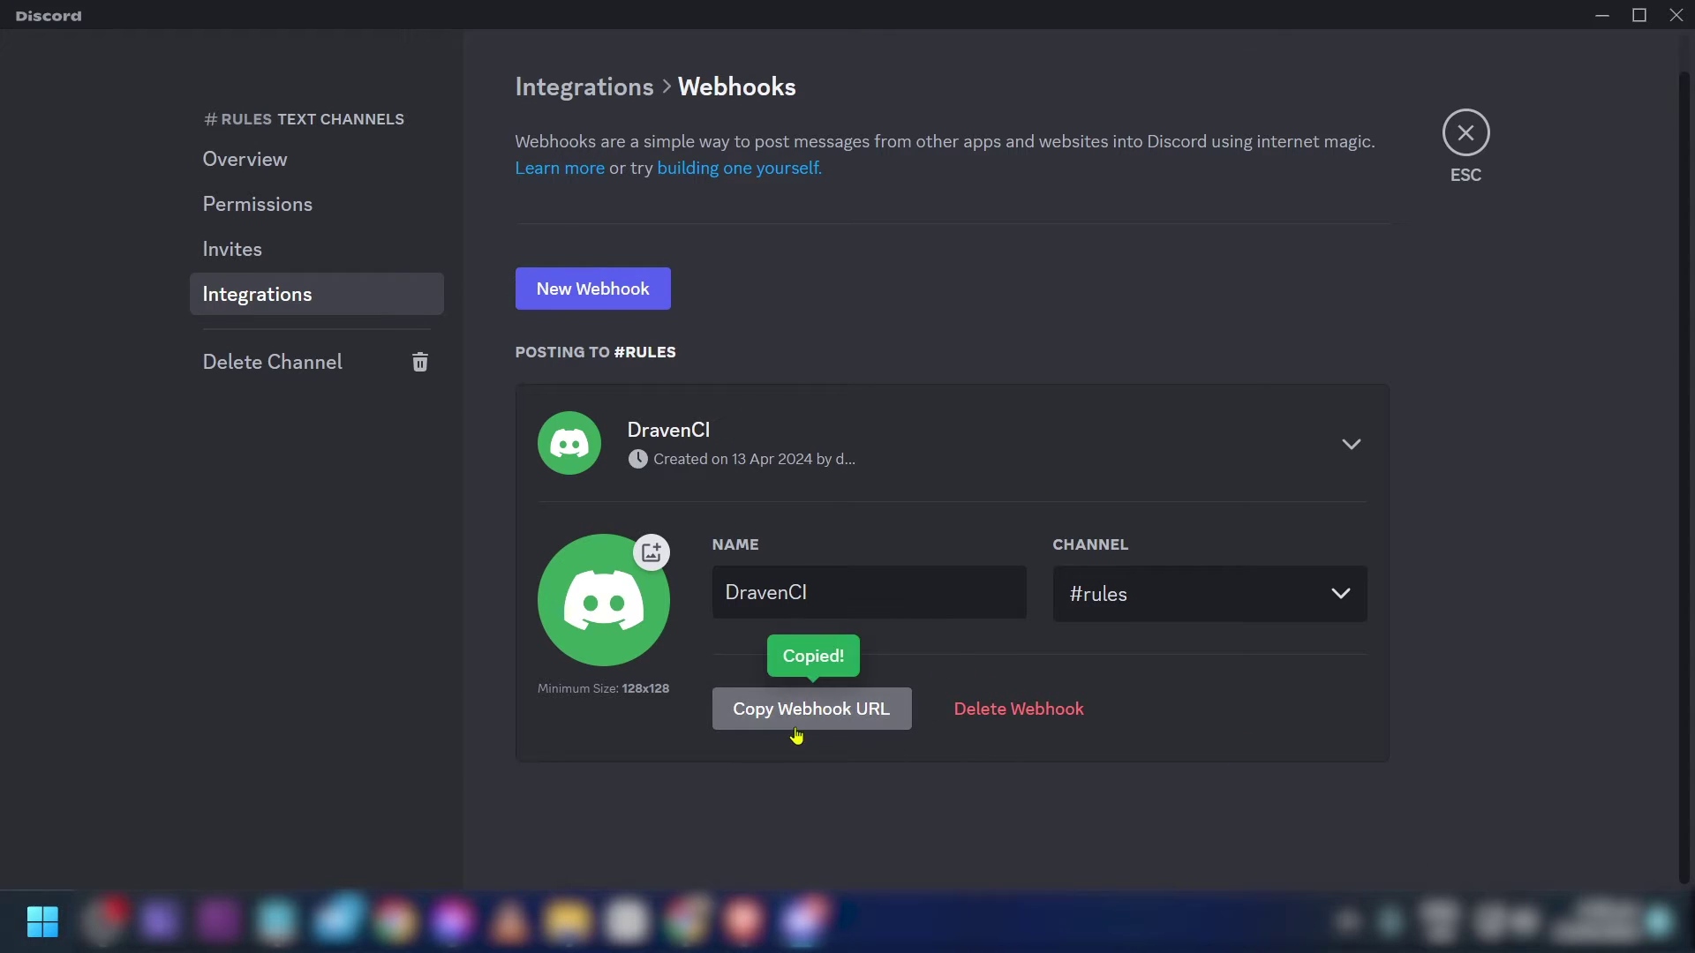
left_click(689, 921)
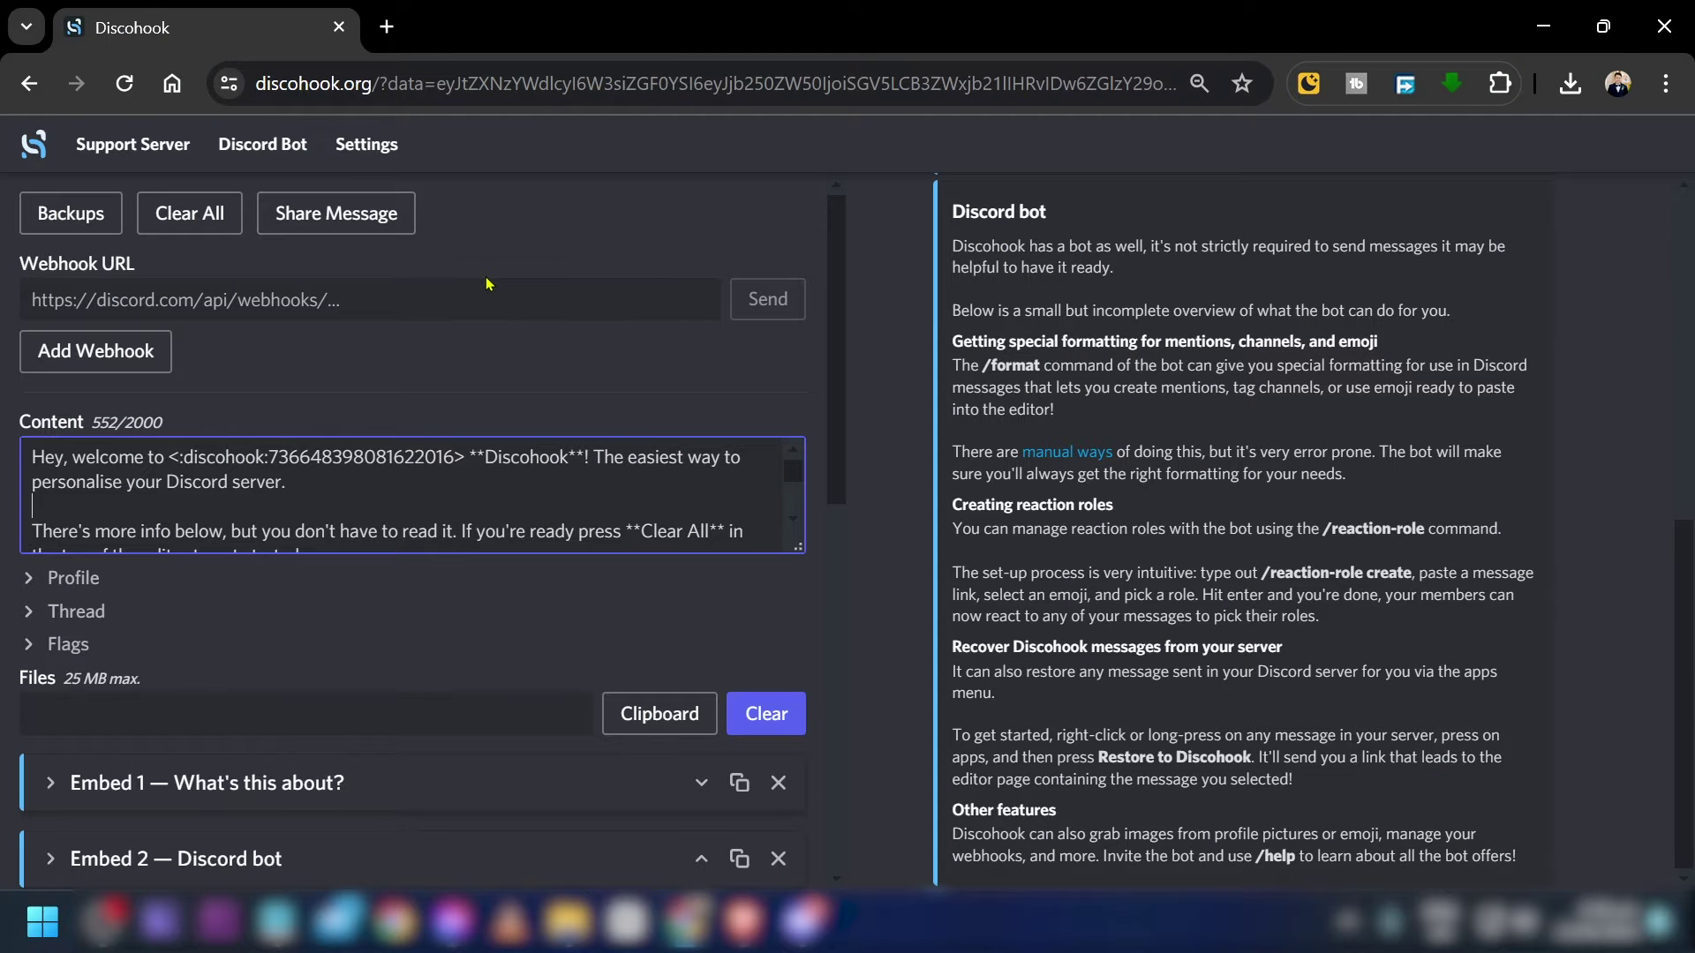
- Paste the webhook URL into Discohook and clear all the sample message content
left_click(475, 298)
key("ctrl+v")
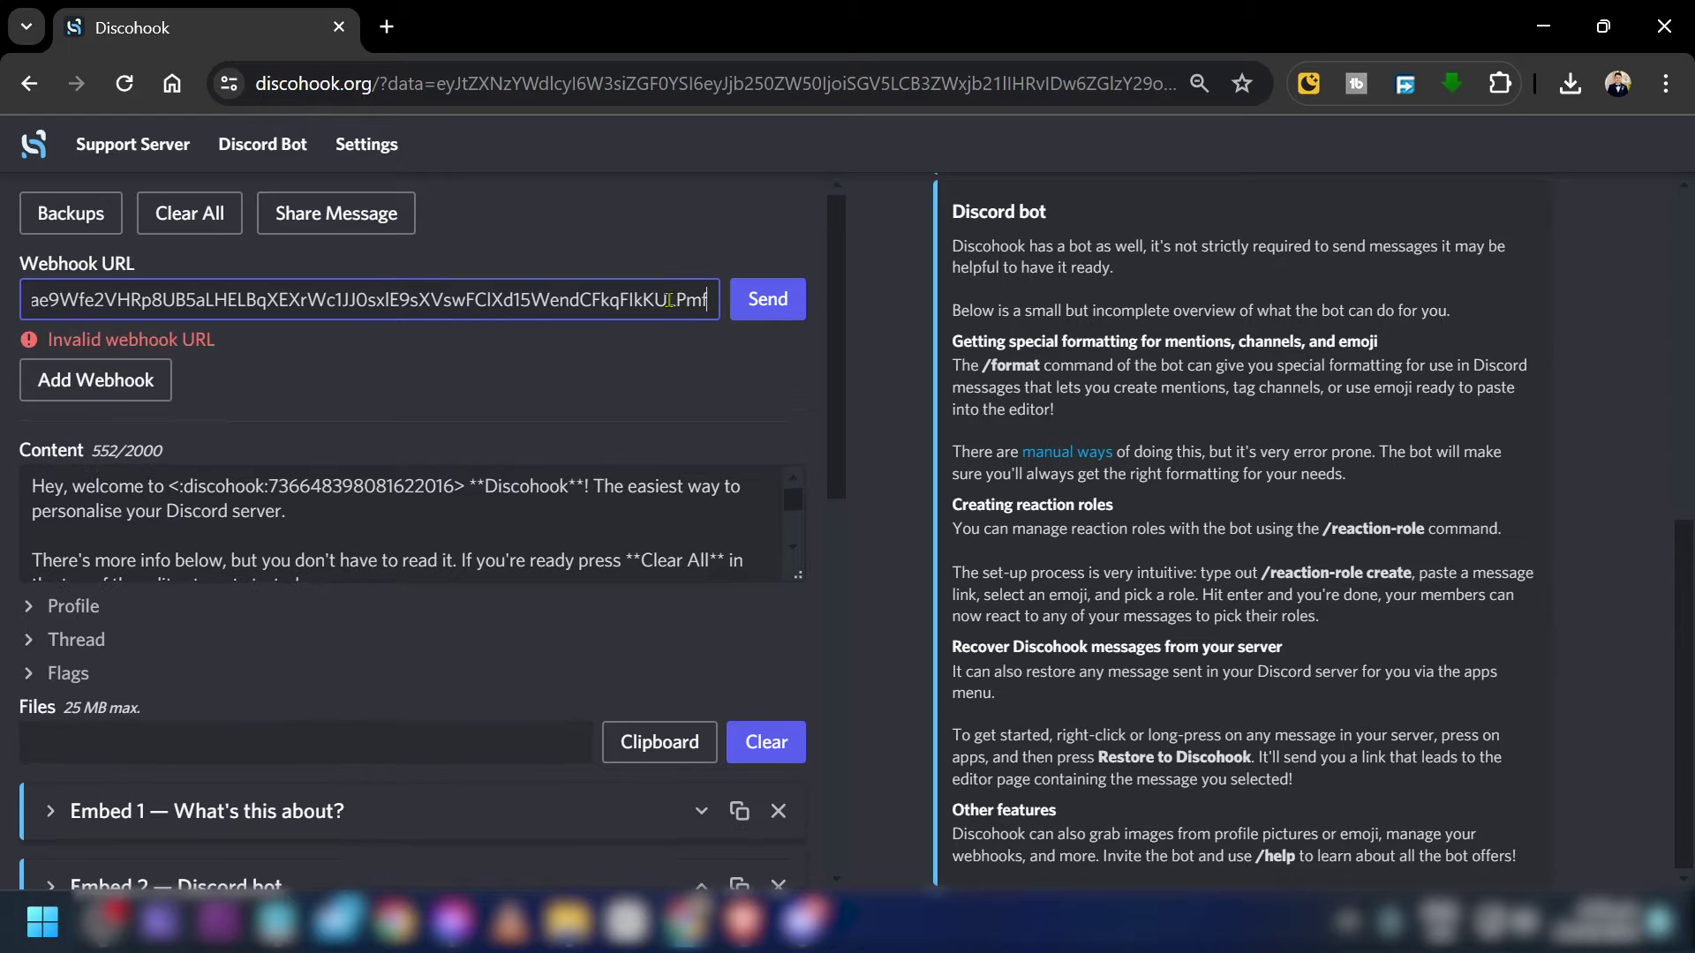
left_click(198, 221)
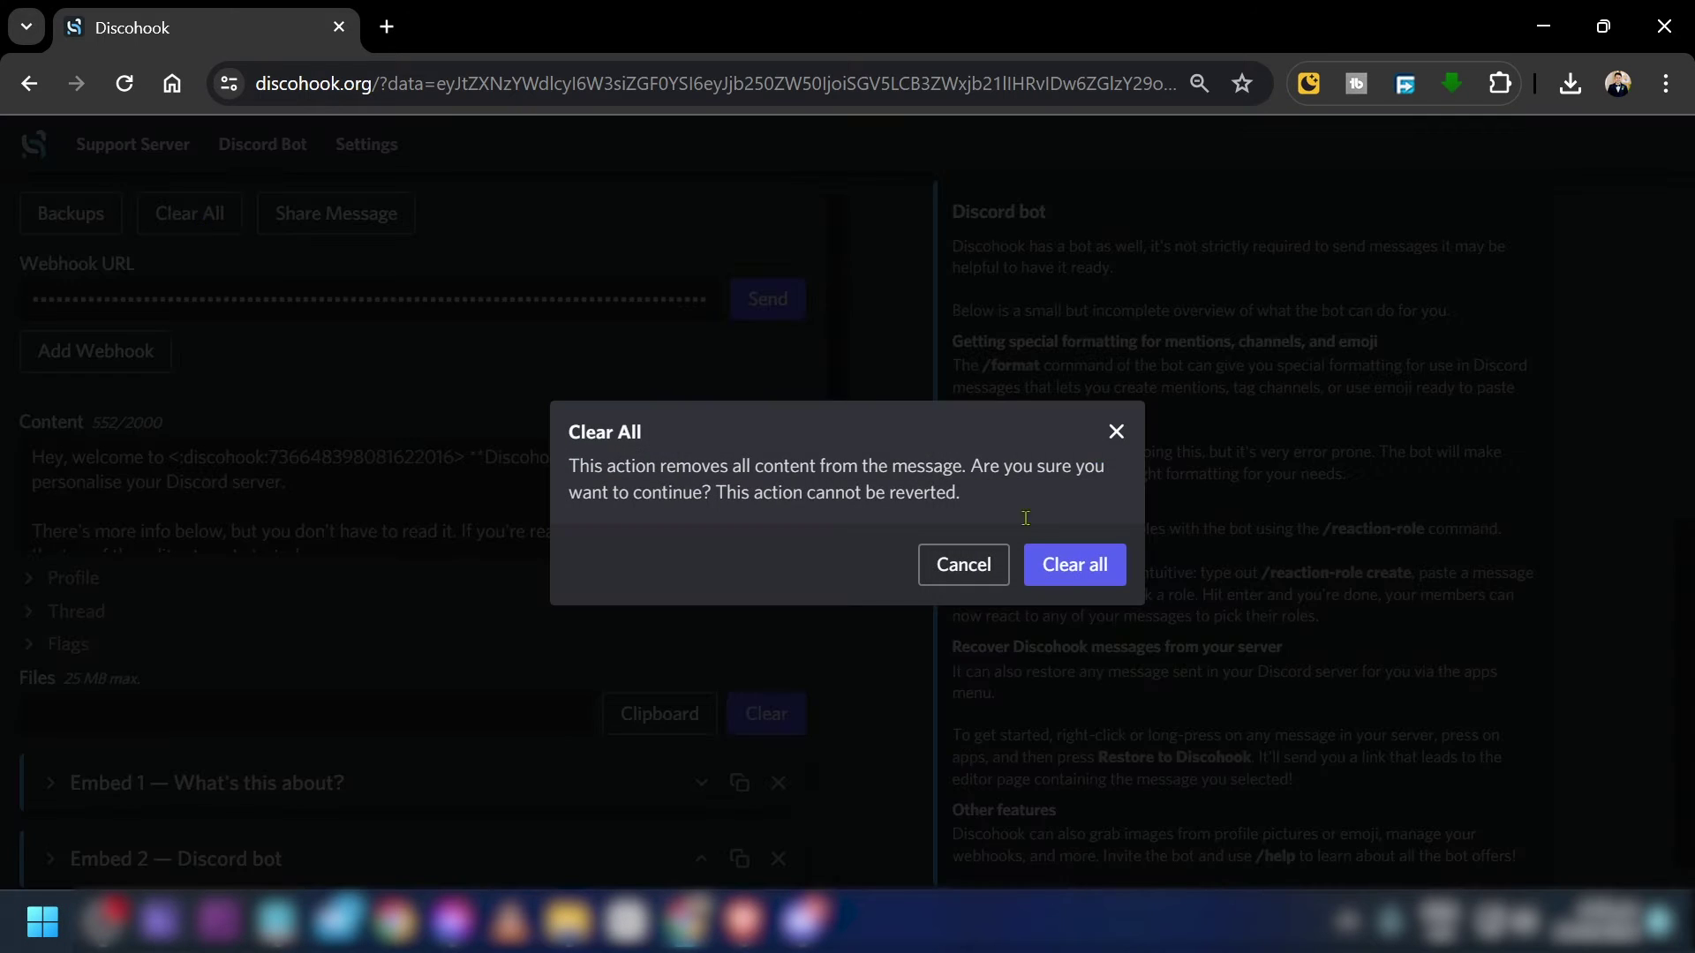
left_click(1071, 574)
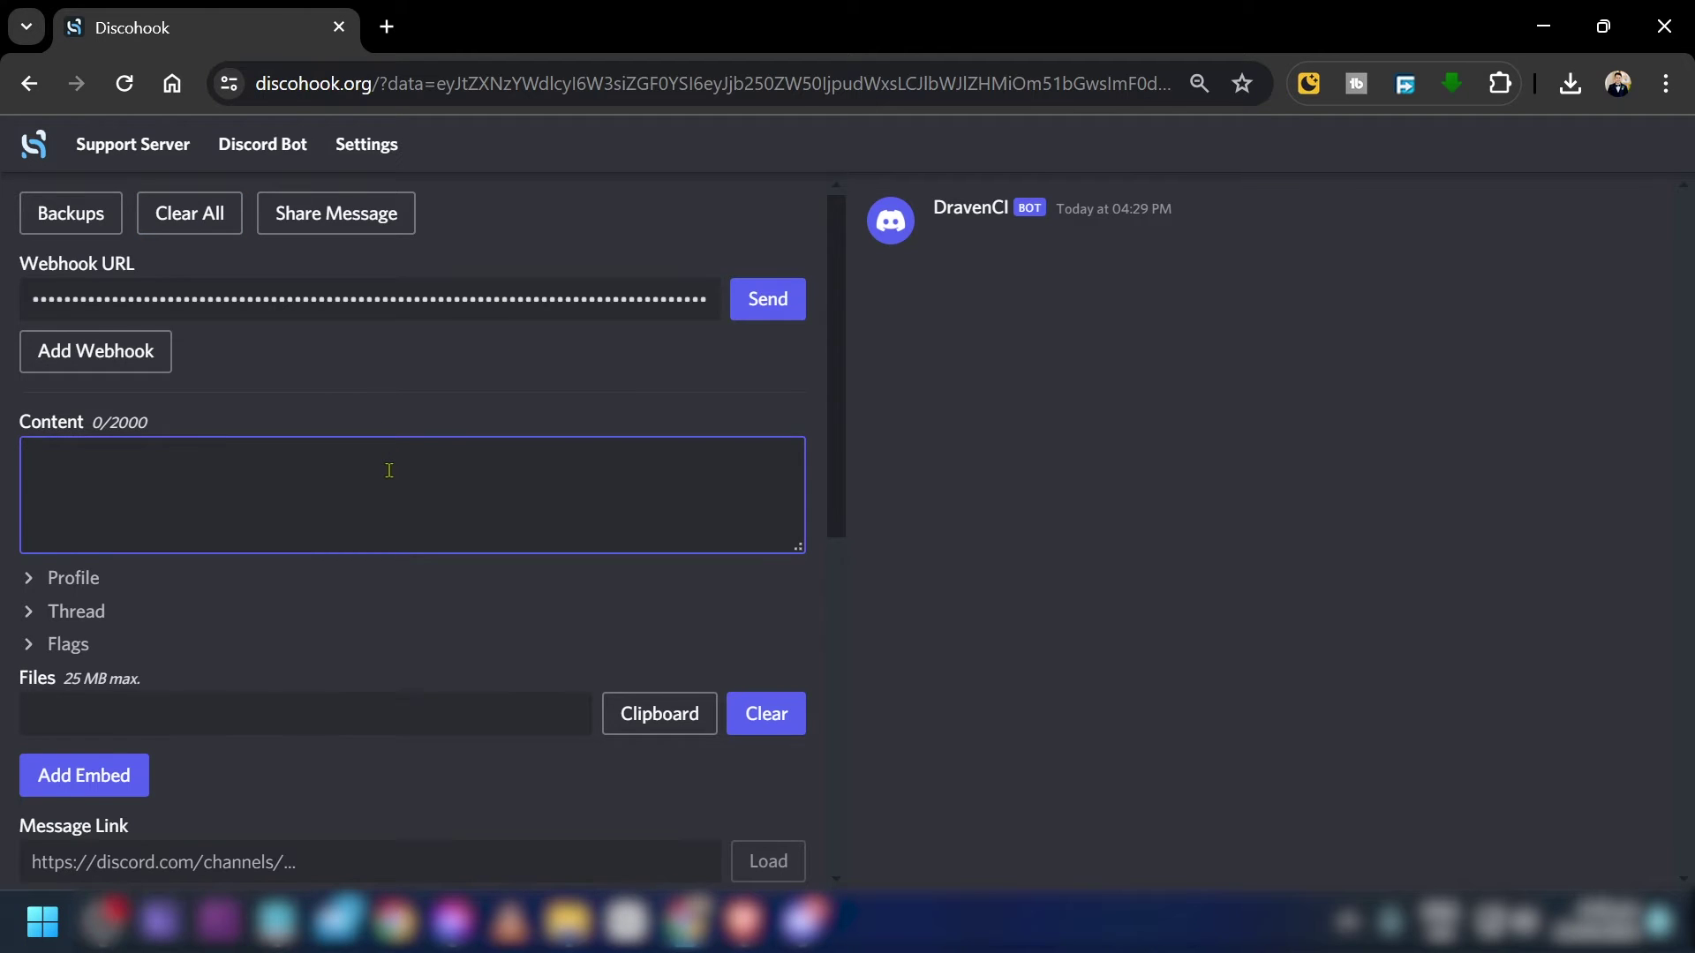
- Expand Embed 1's Images section, then close Discord's webhook settings back to #rules
scroll(390, 471, "down", 3)
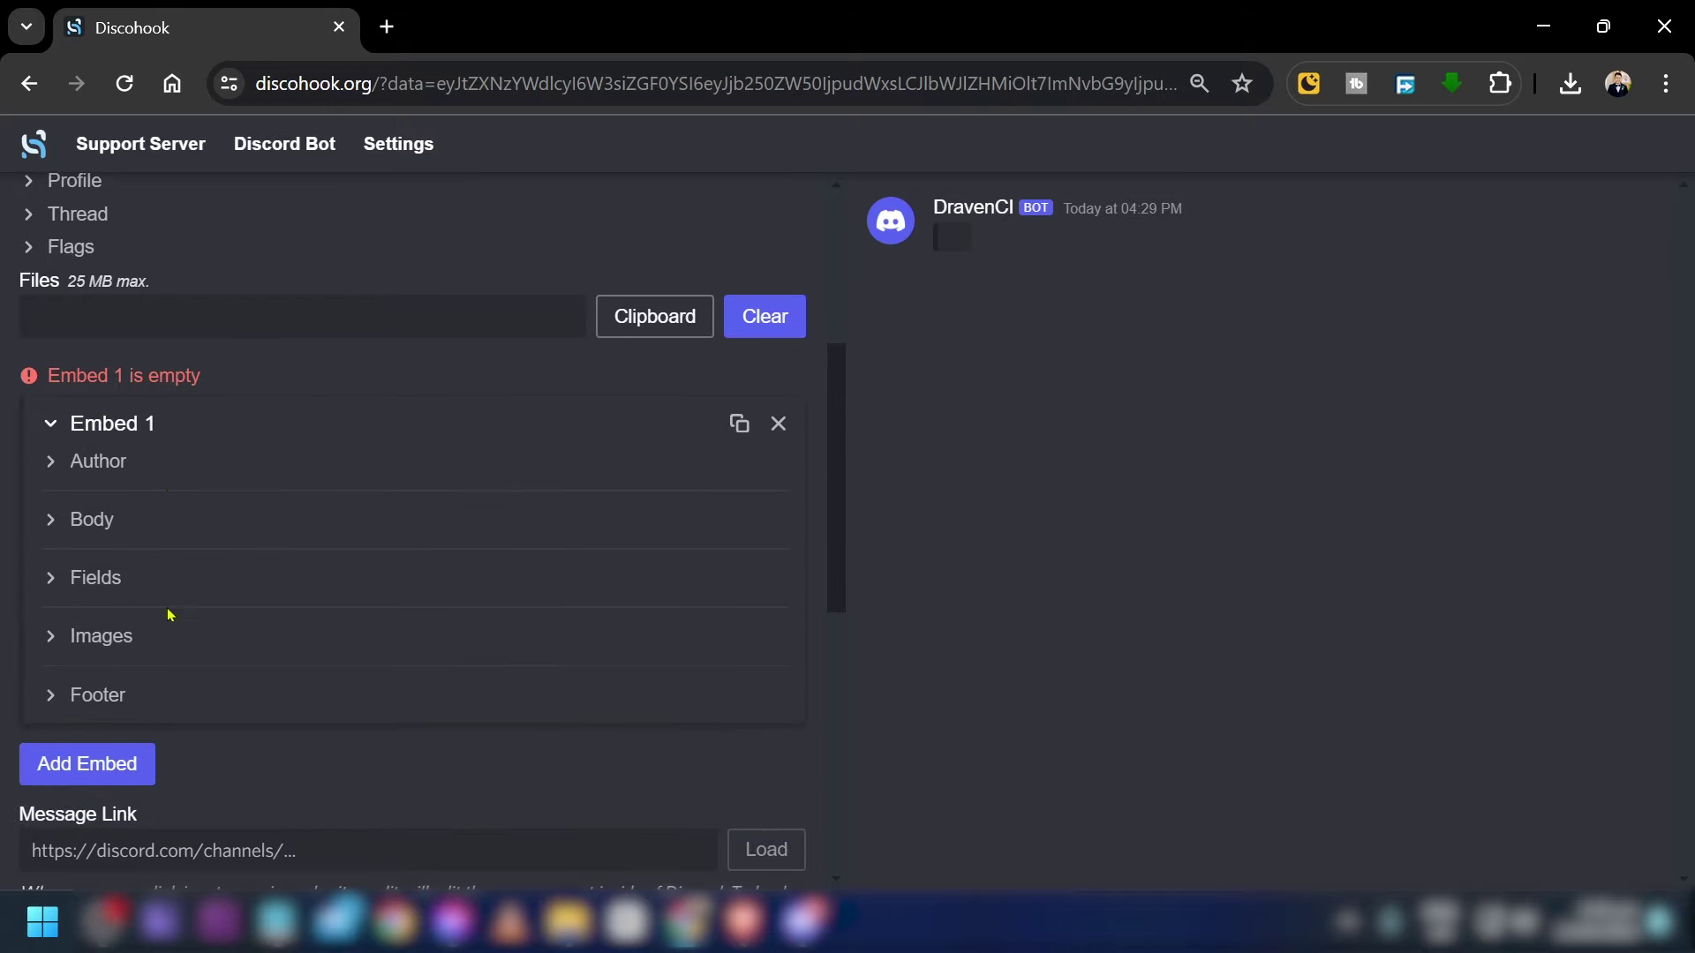
left_click(84, 636)
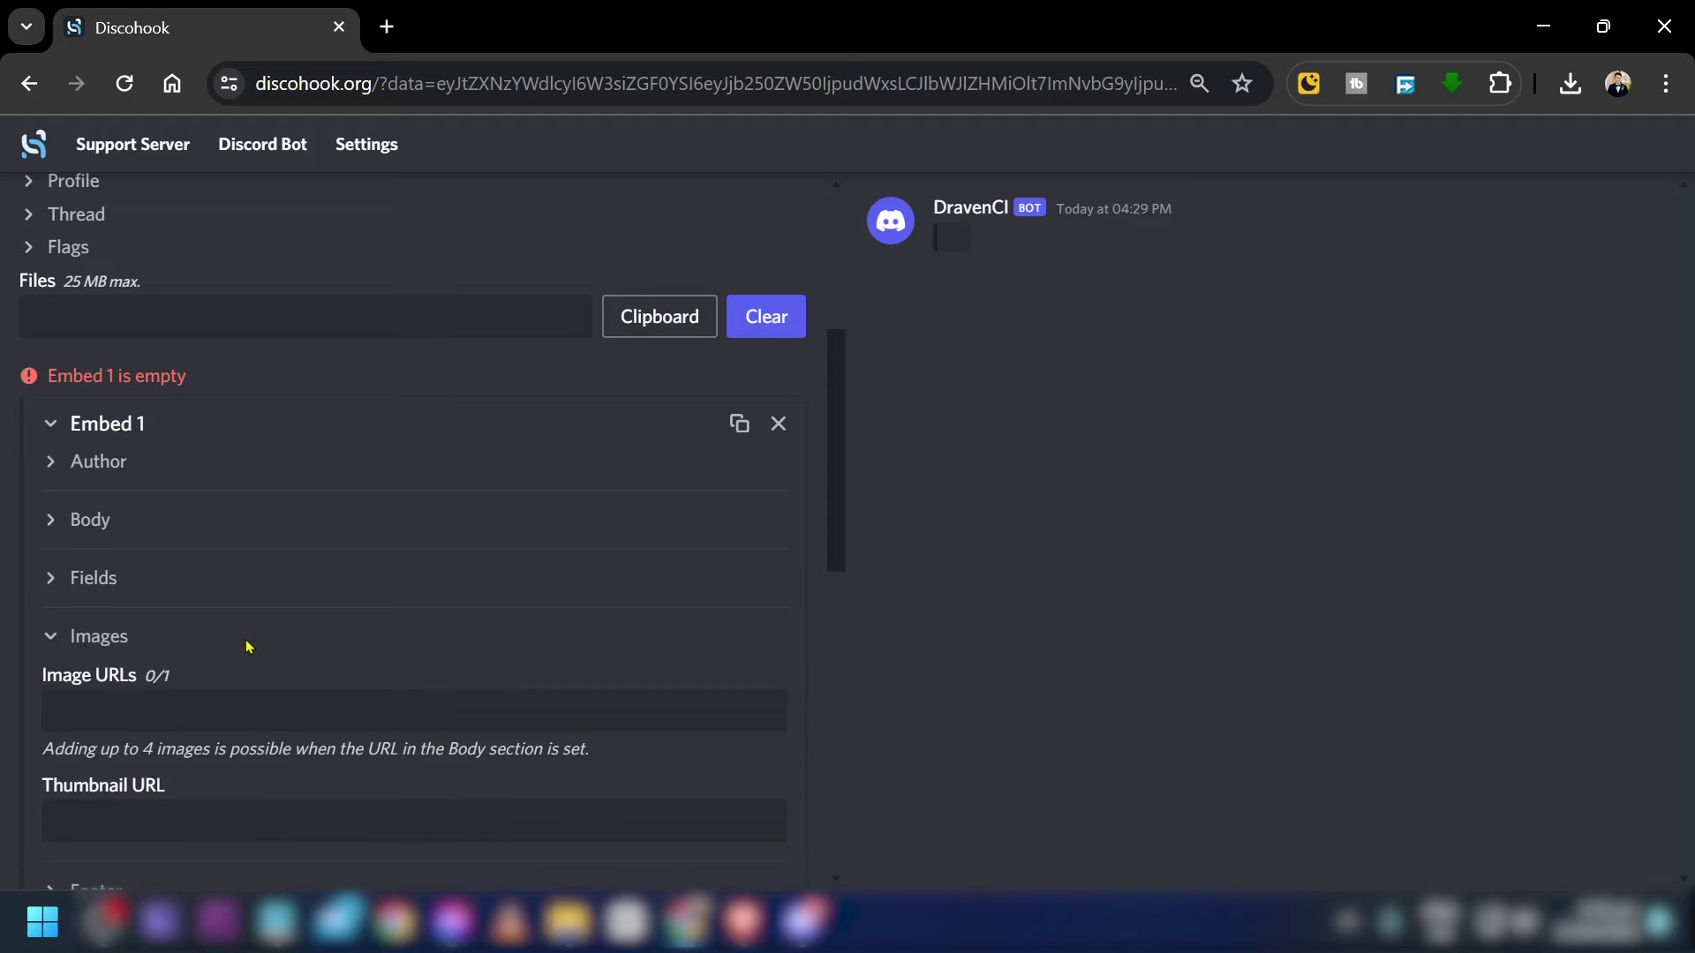
scroll(117, 534, "down", 2)
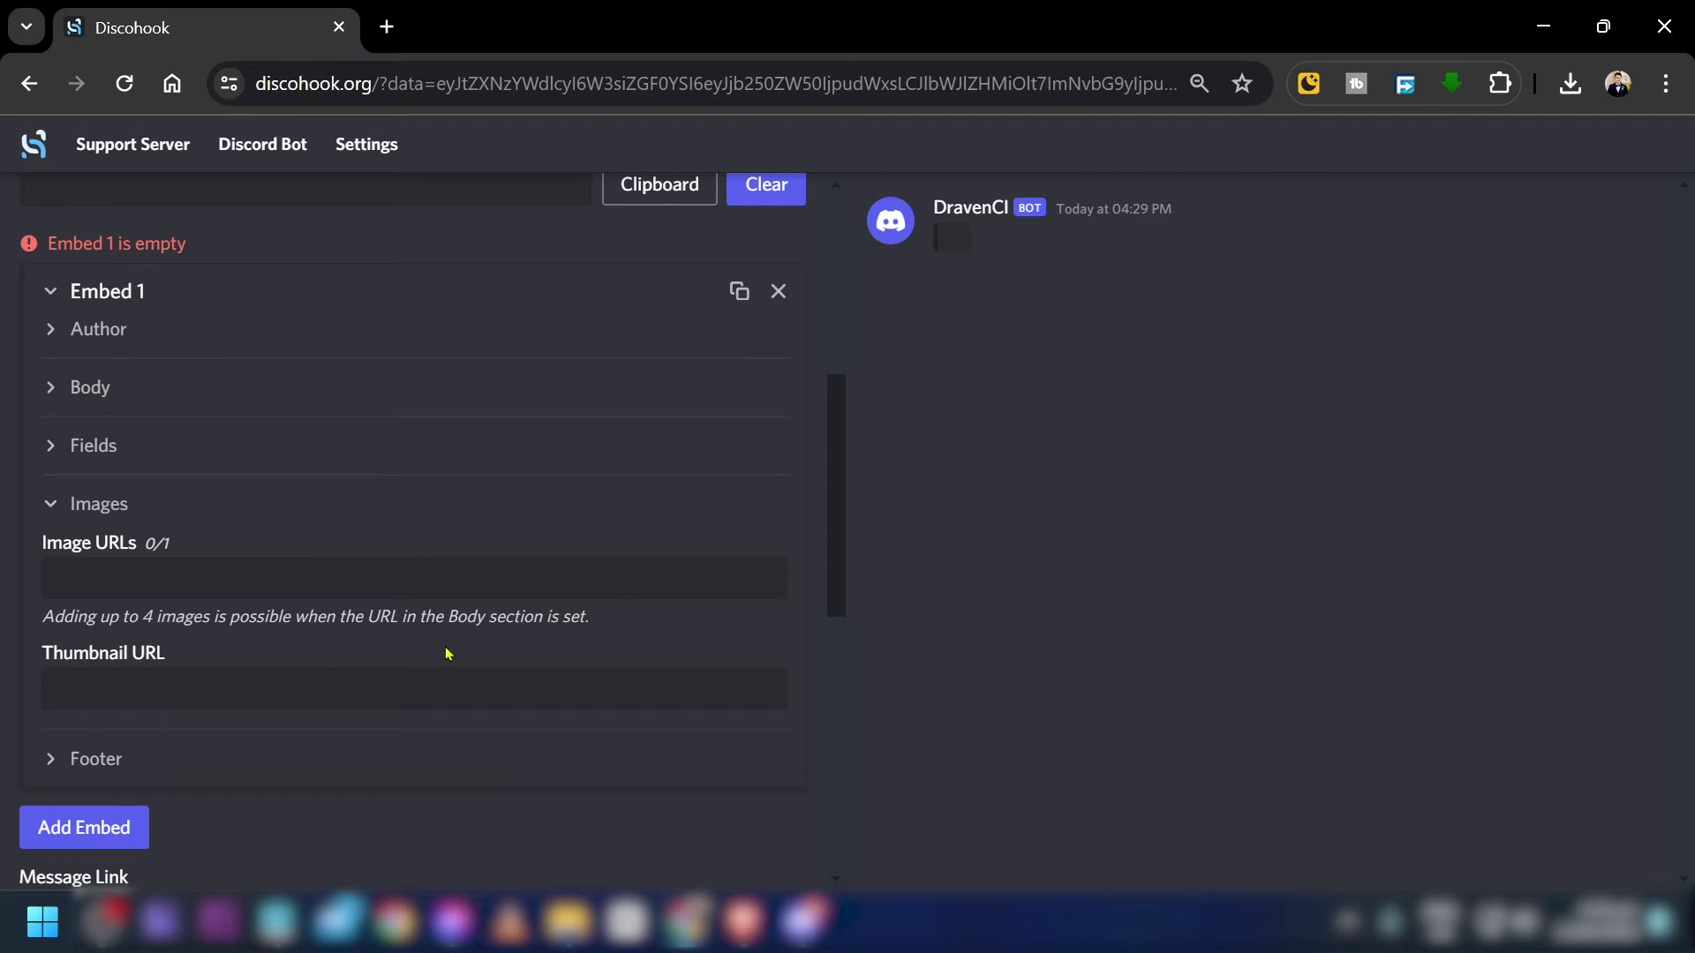
left_click(805, 921)
left_click(1465, 130)
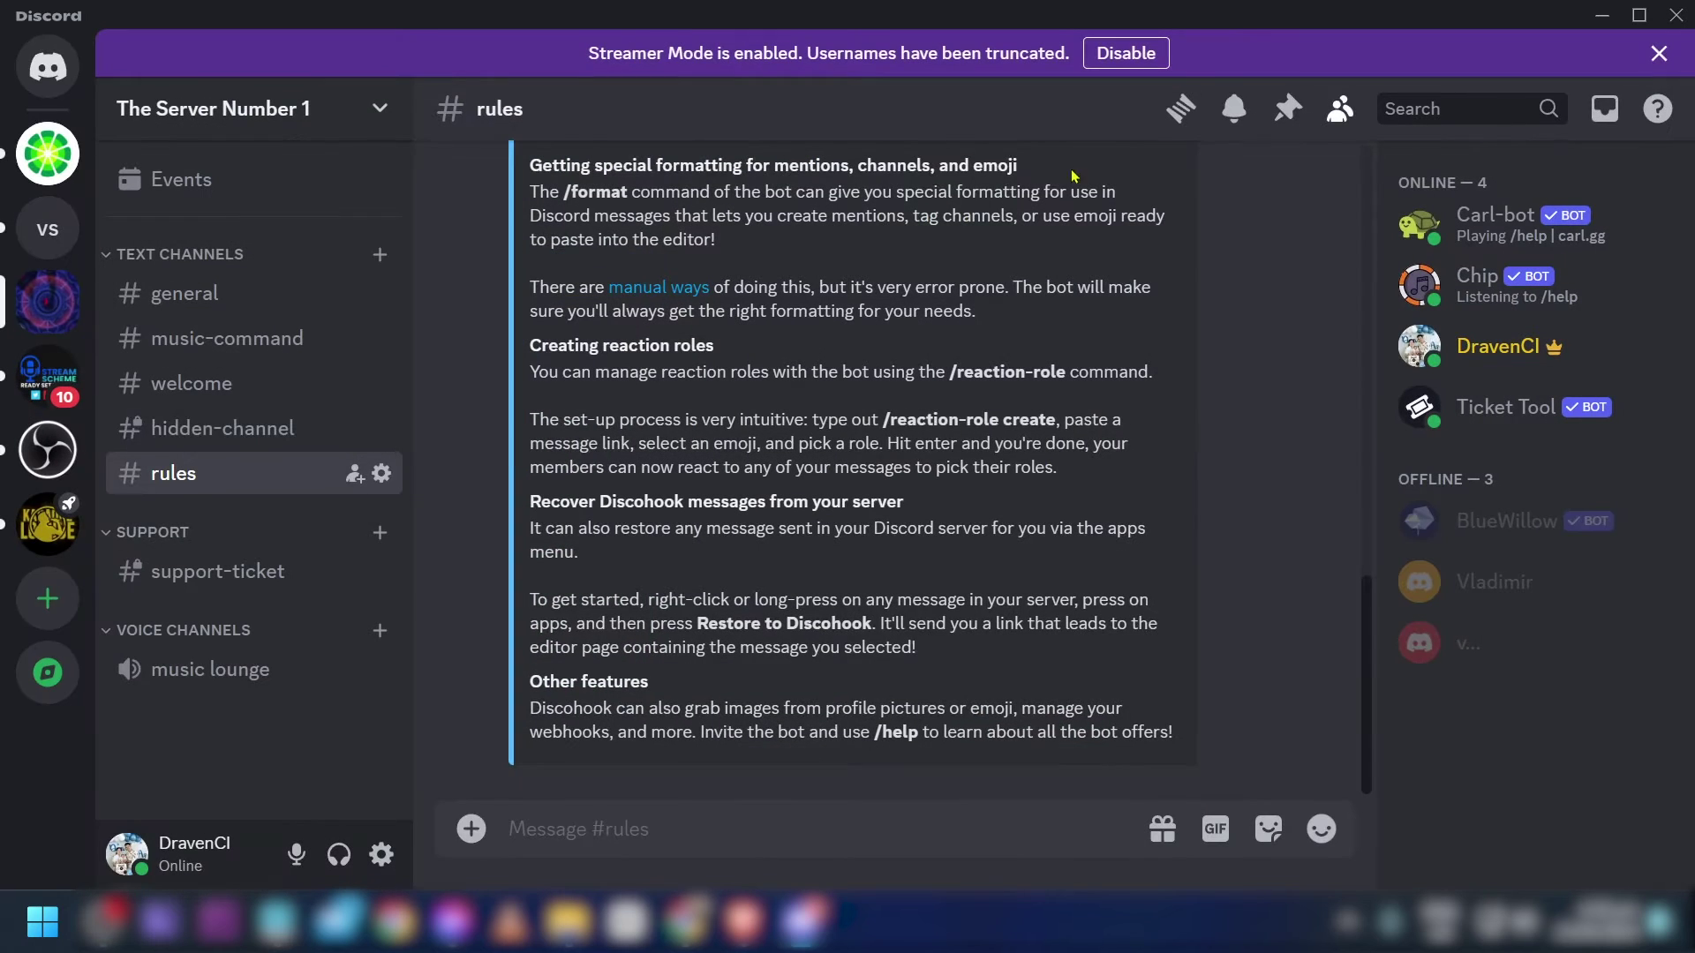
- Post Rules.png from the browser downloads into #hidden-channel
left_click(255, 441)
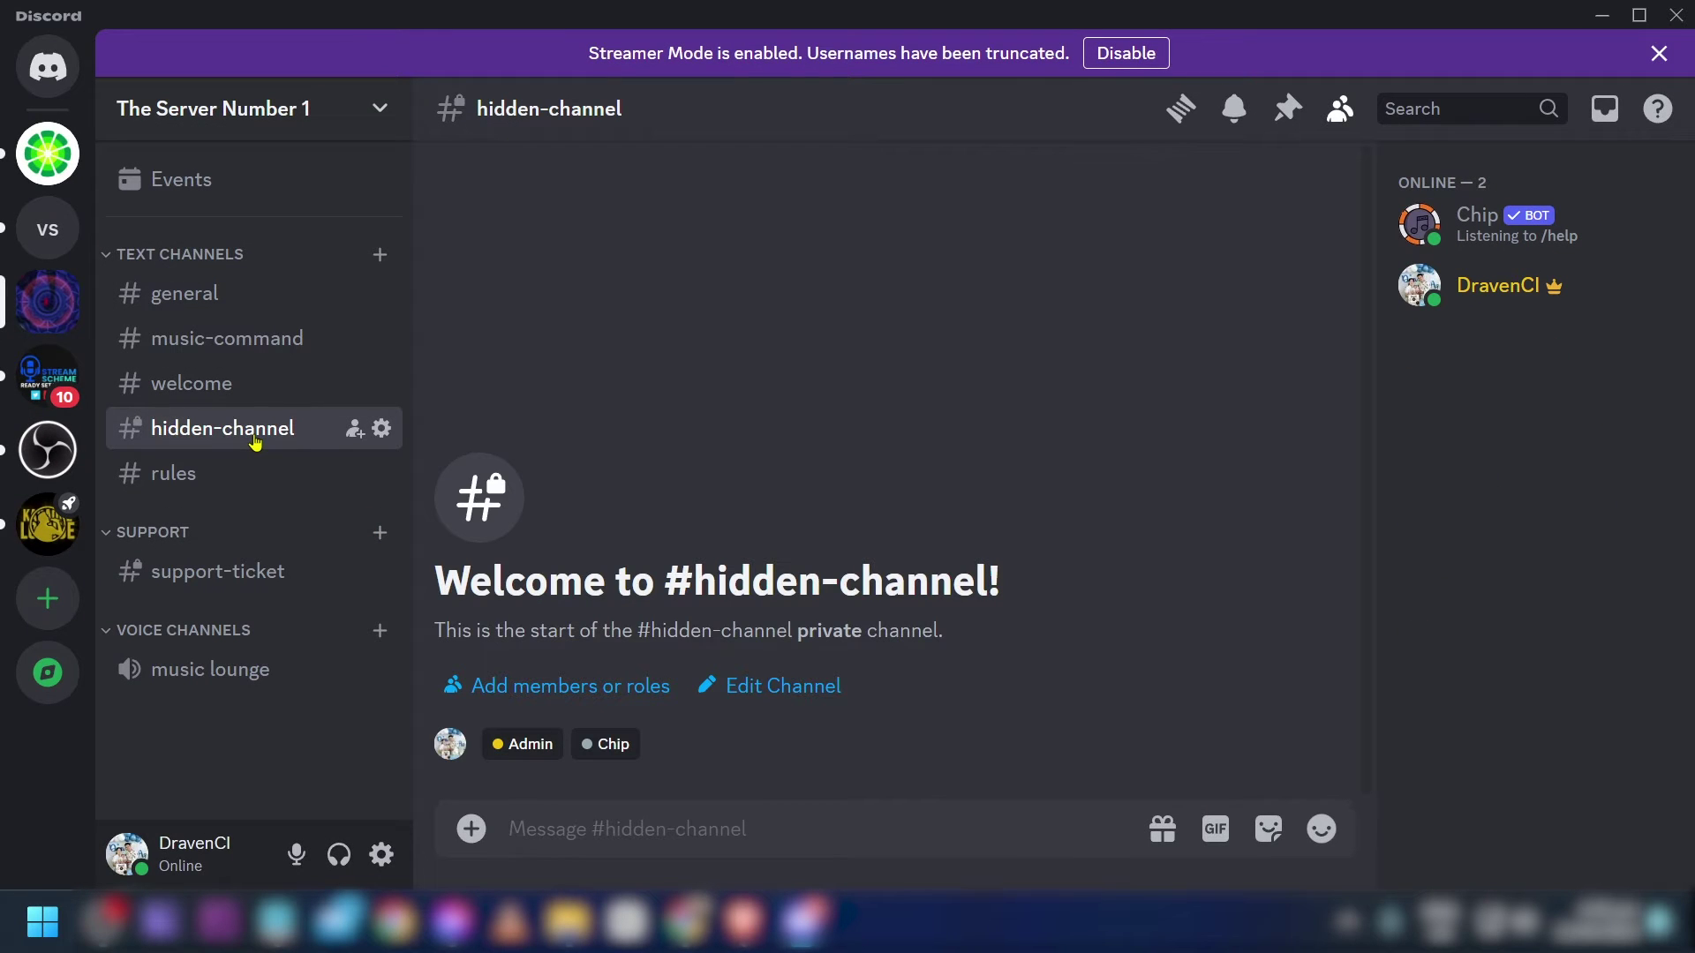
left_click(698, 920)
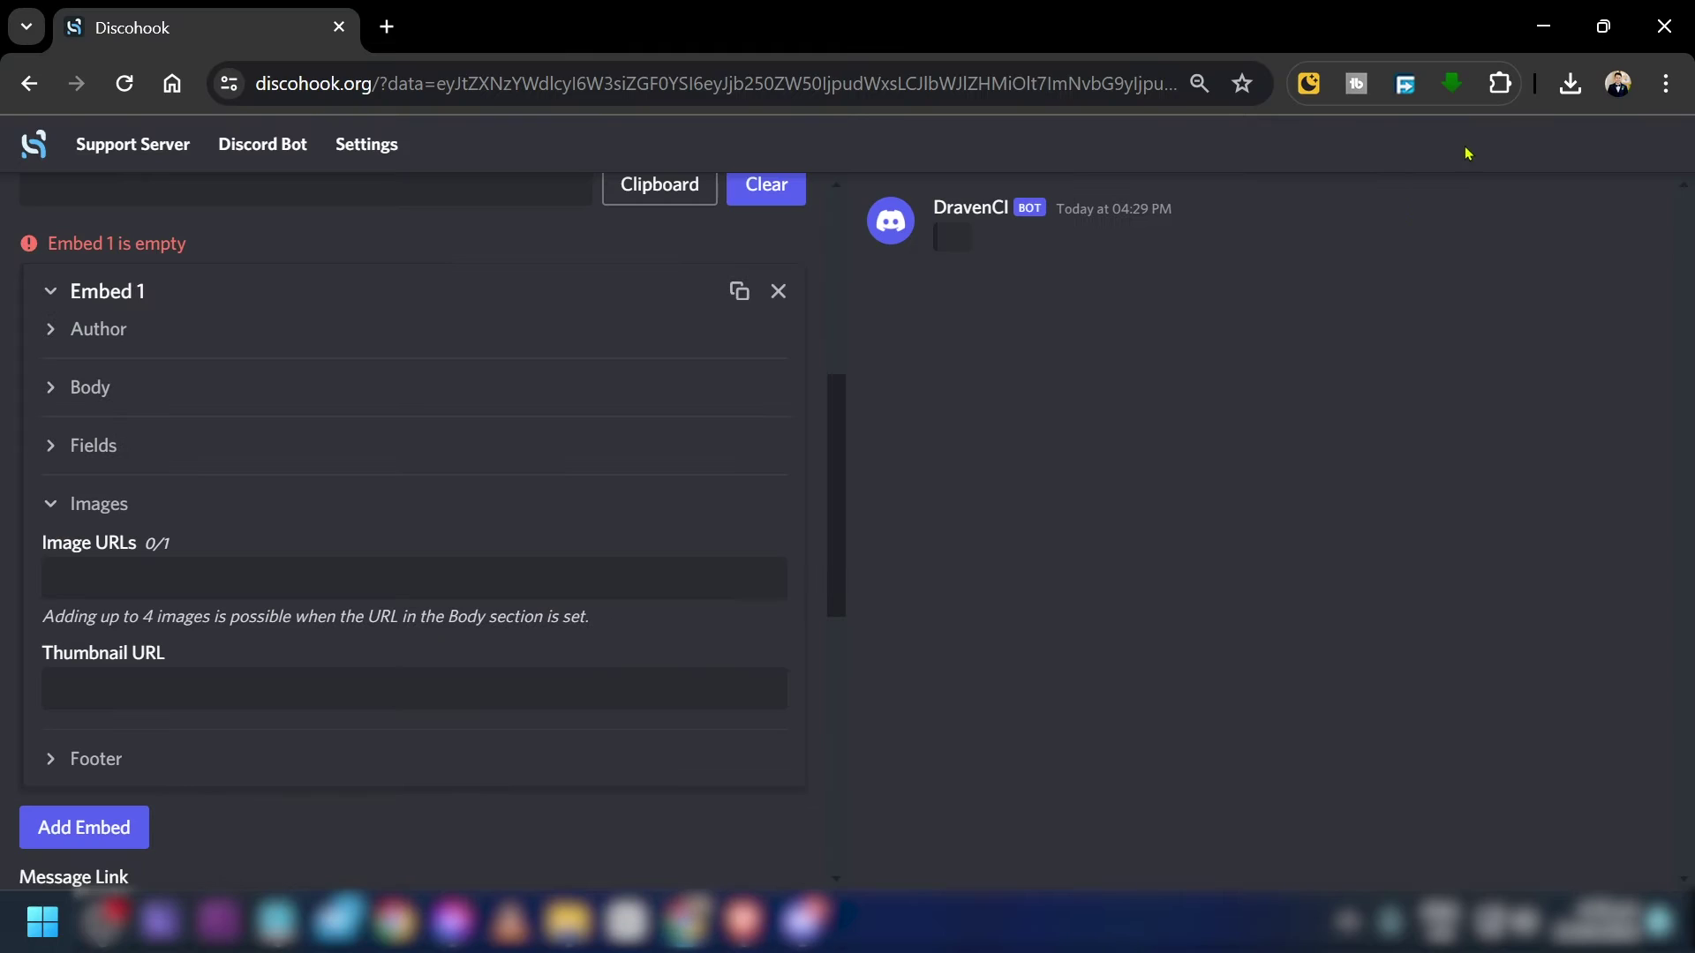
left_click(1571, 84)
left_click_drag(1287, 205, 644, 500)
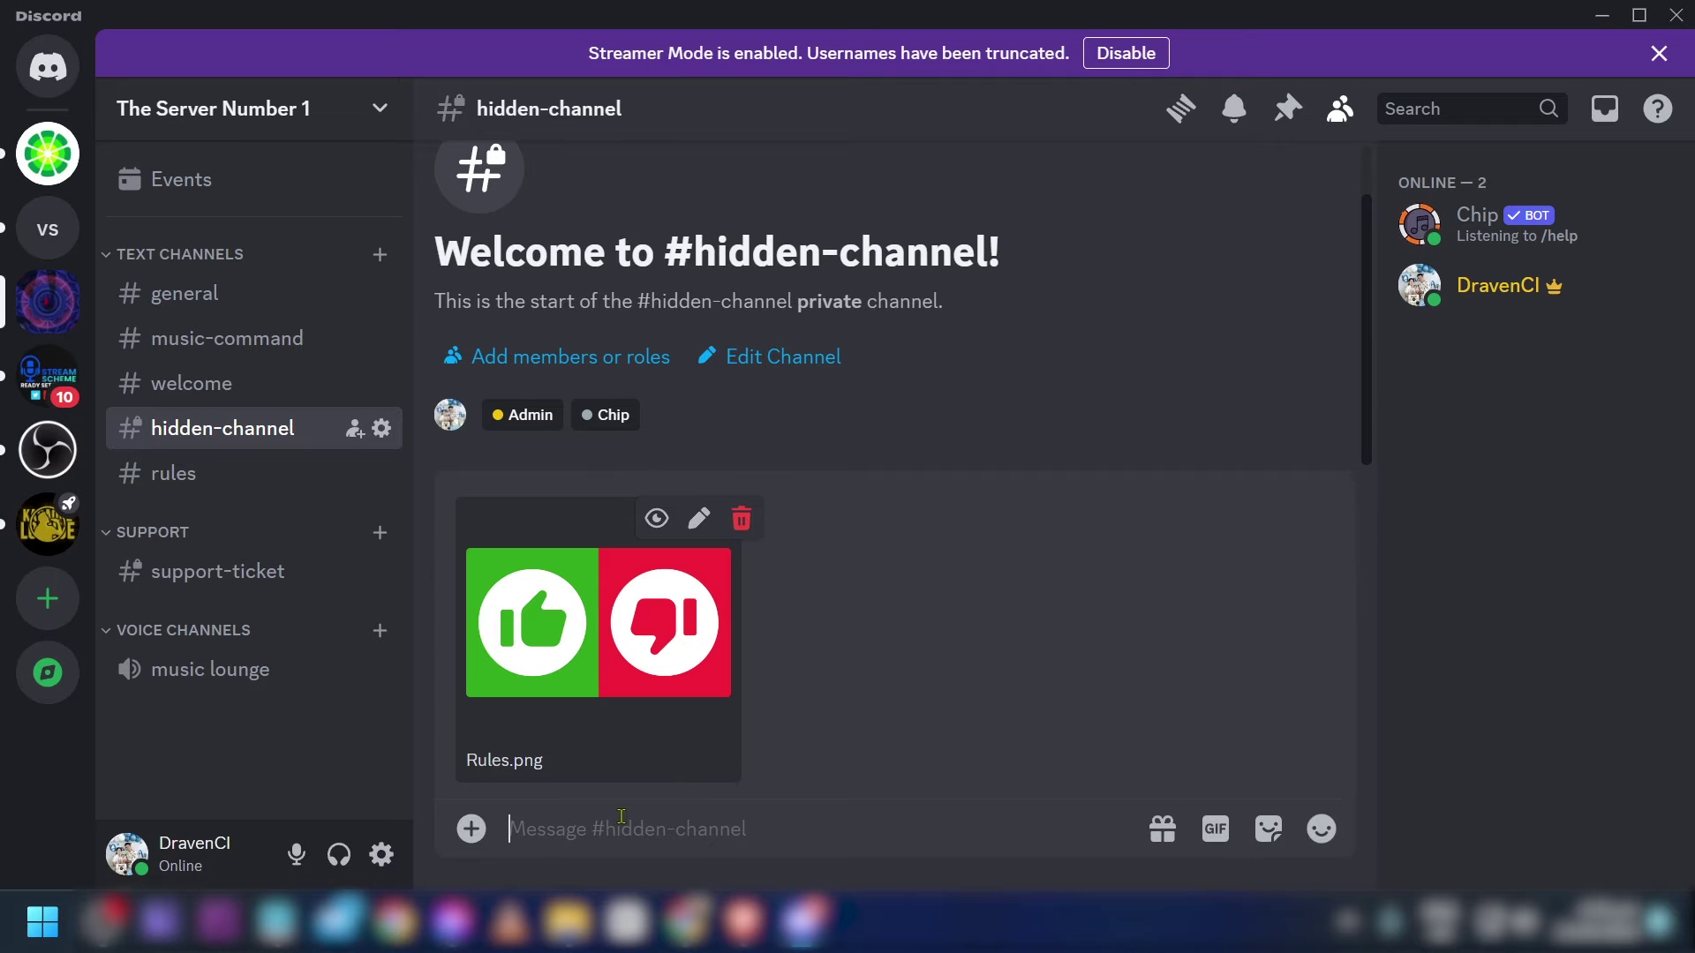
key("Return")
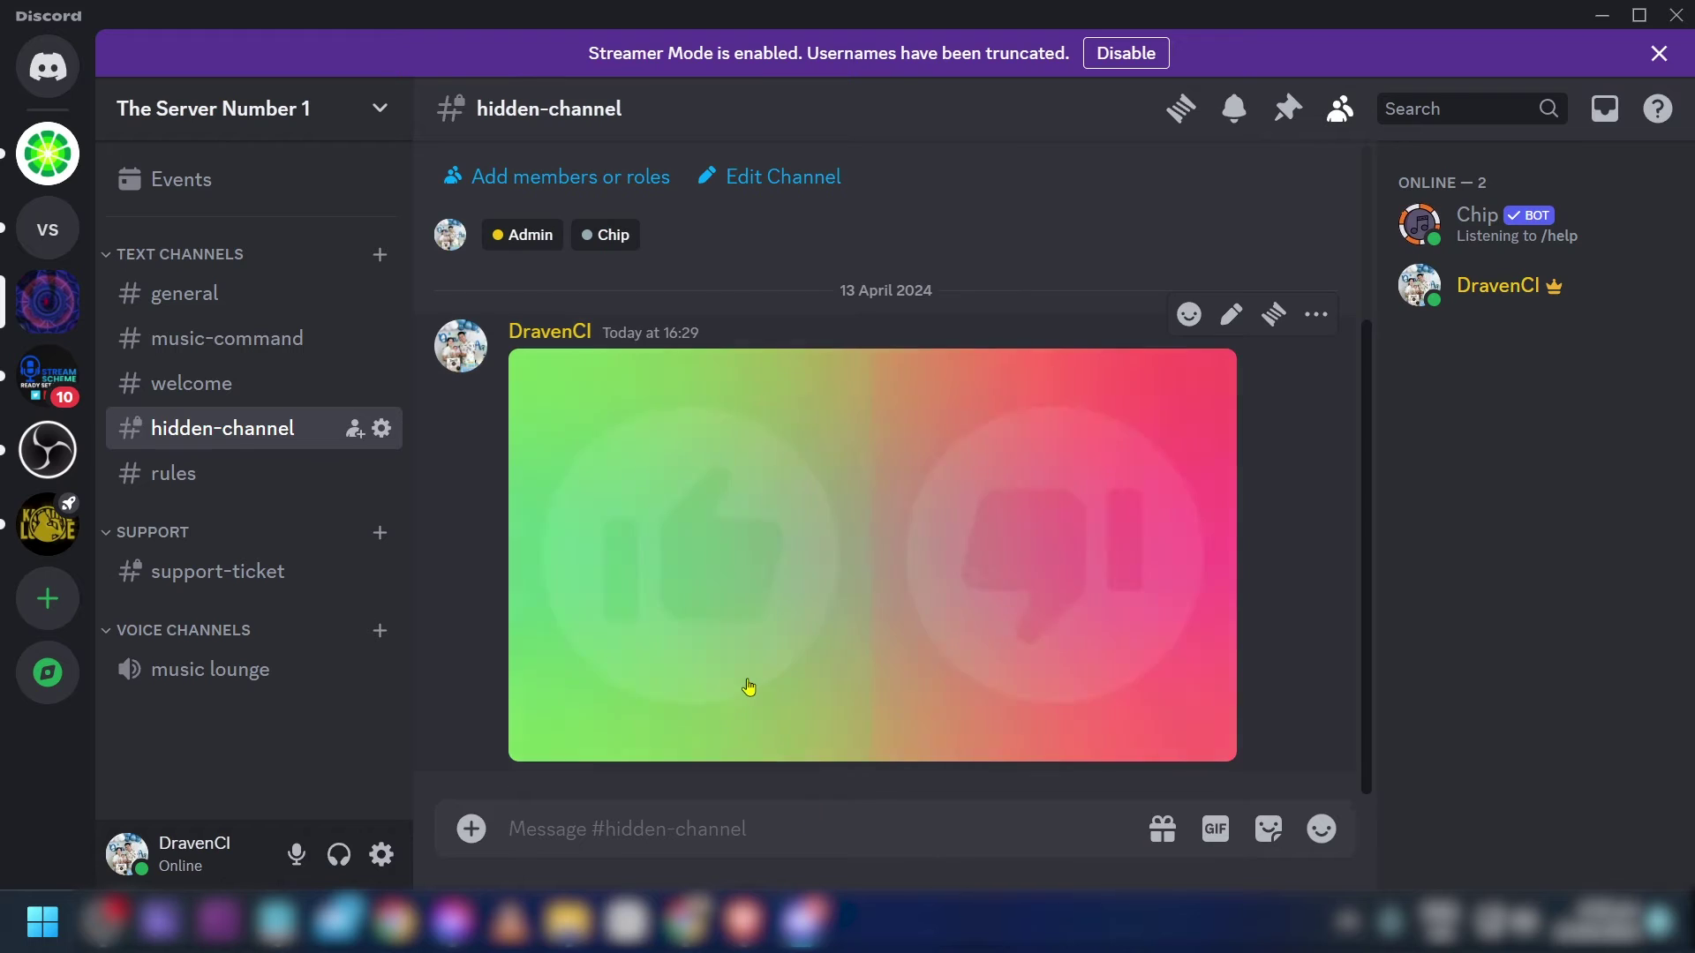
- Copy the posted image's link and paste it as Embed 1's image URL in Discohook
right_click(872, 492)
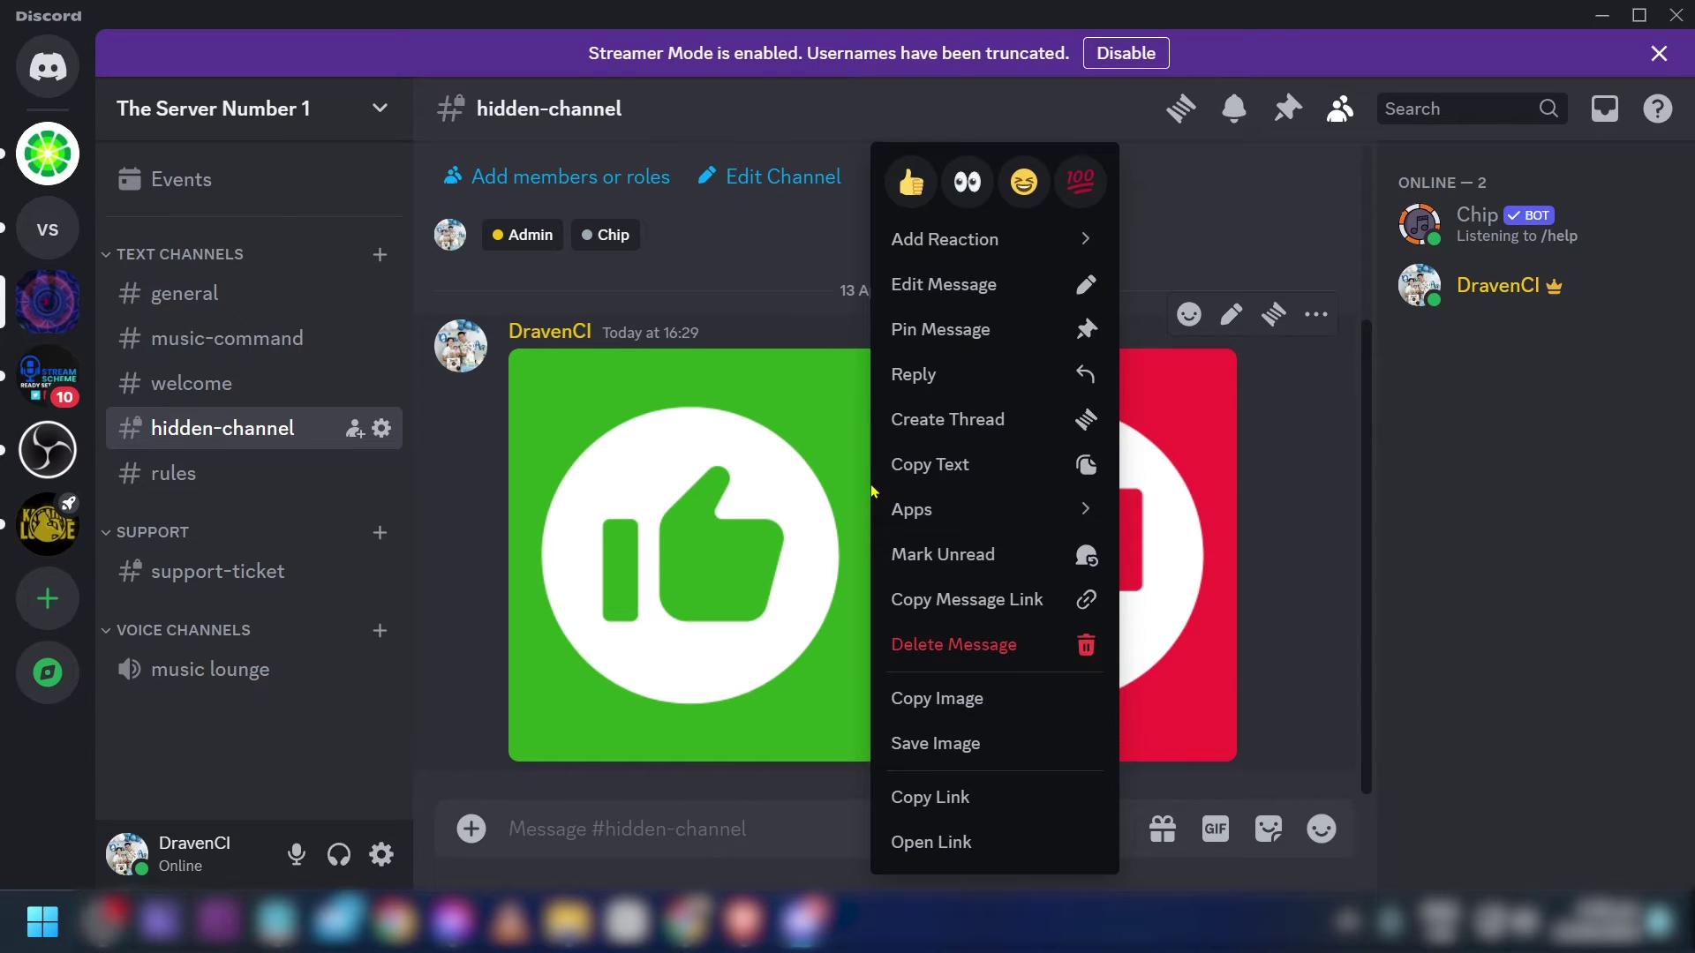
left_click(953, 796)
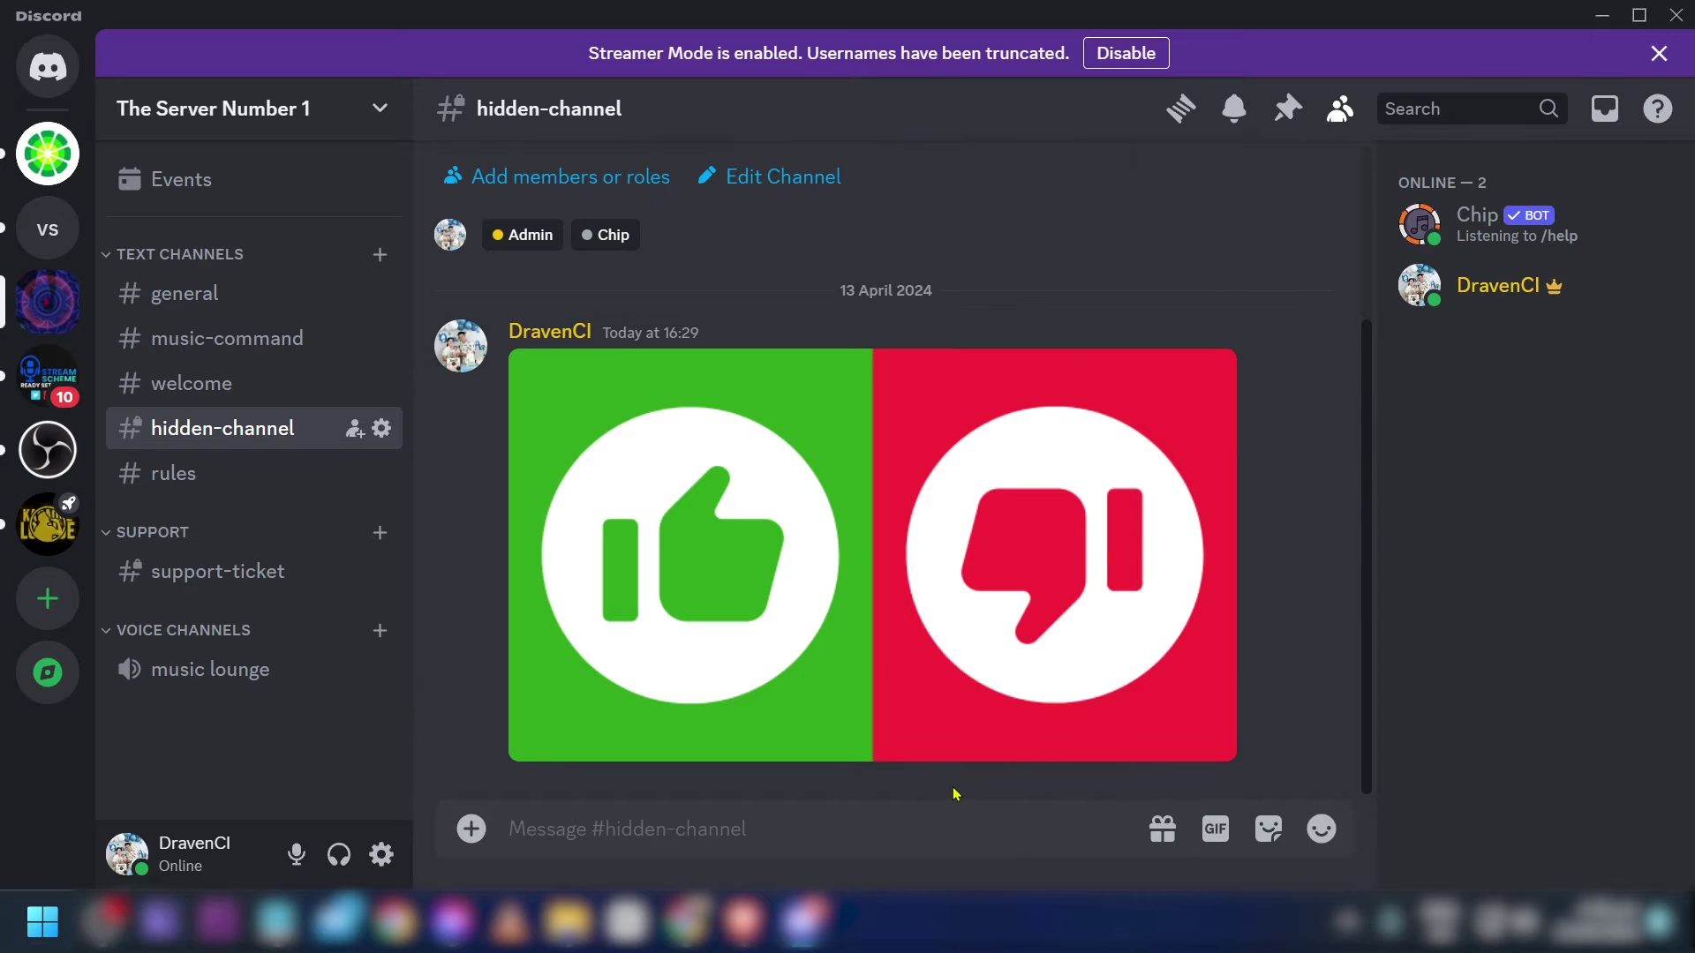
key("alt+Tab")
key("ctrl+v")
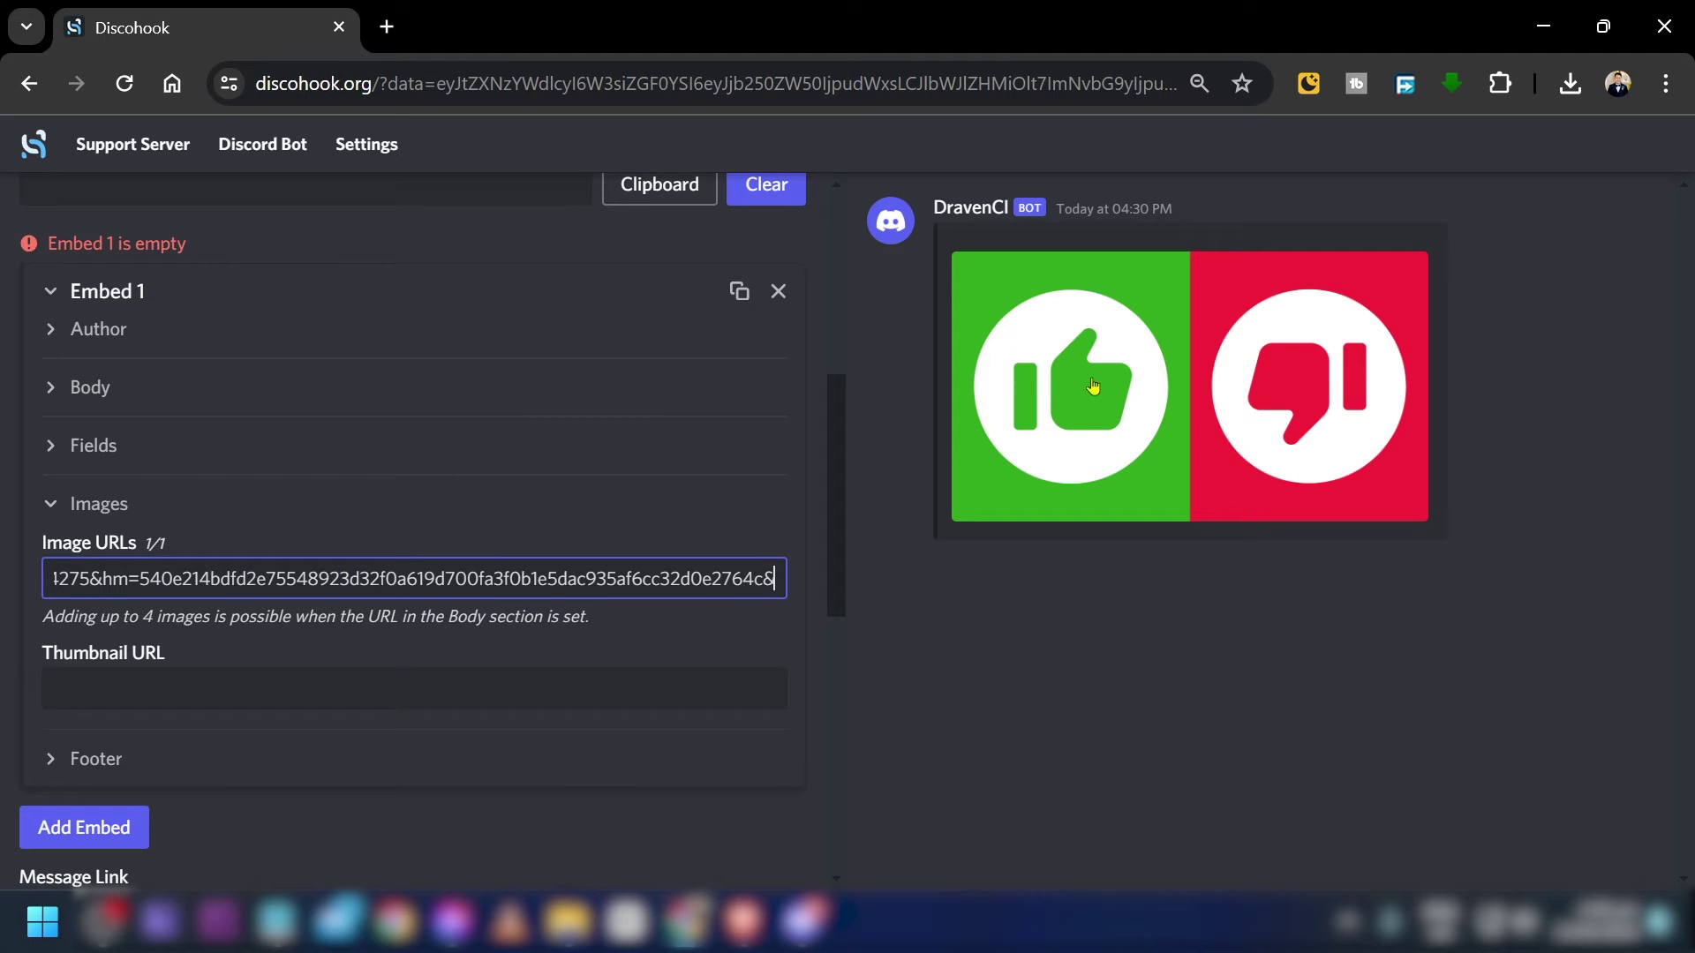
- Finish editing the image URL and collapse Embed 1's Images section
scroll(821, 627, "down", 1)
left_click(878, 616)
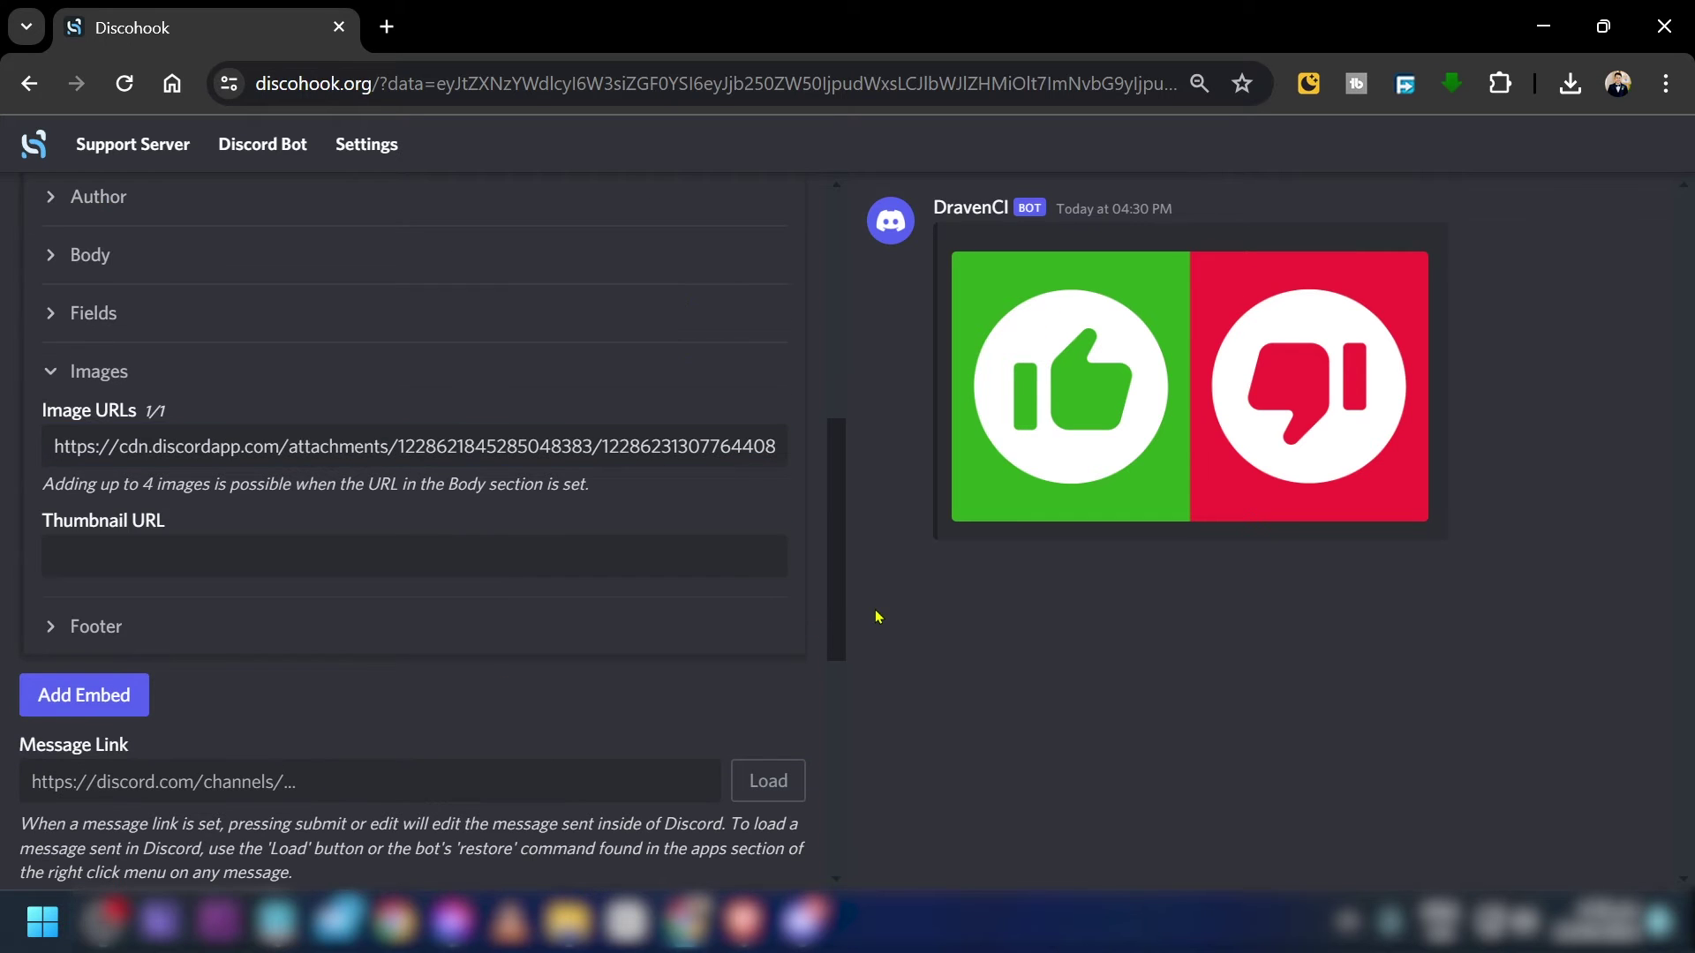
left_click(53, 371)
left_click(130, 516)
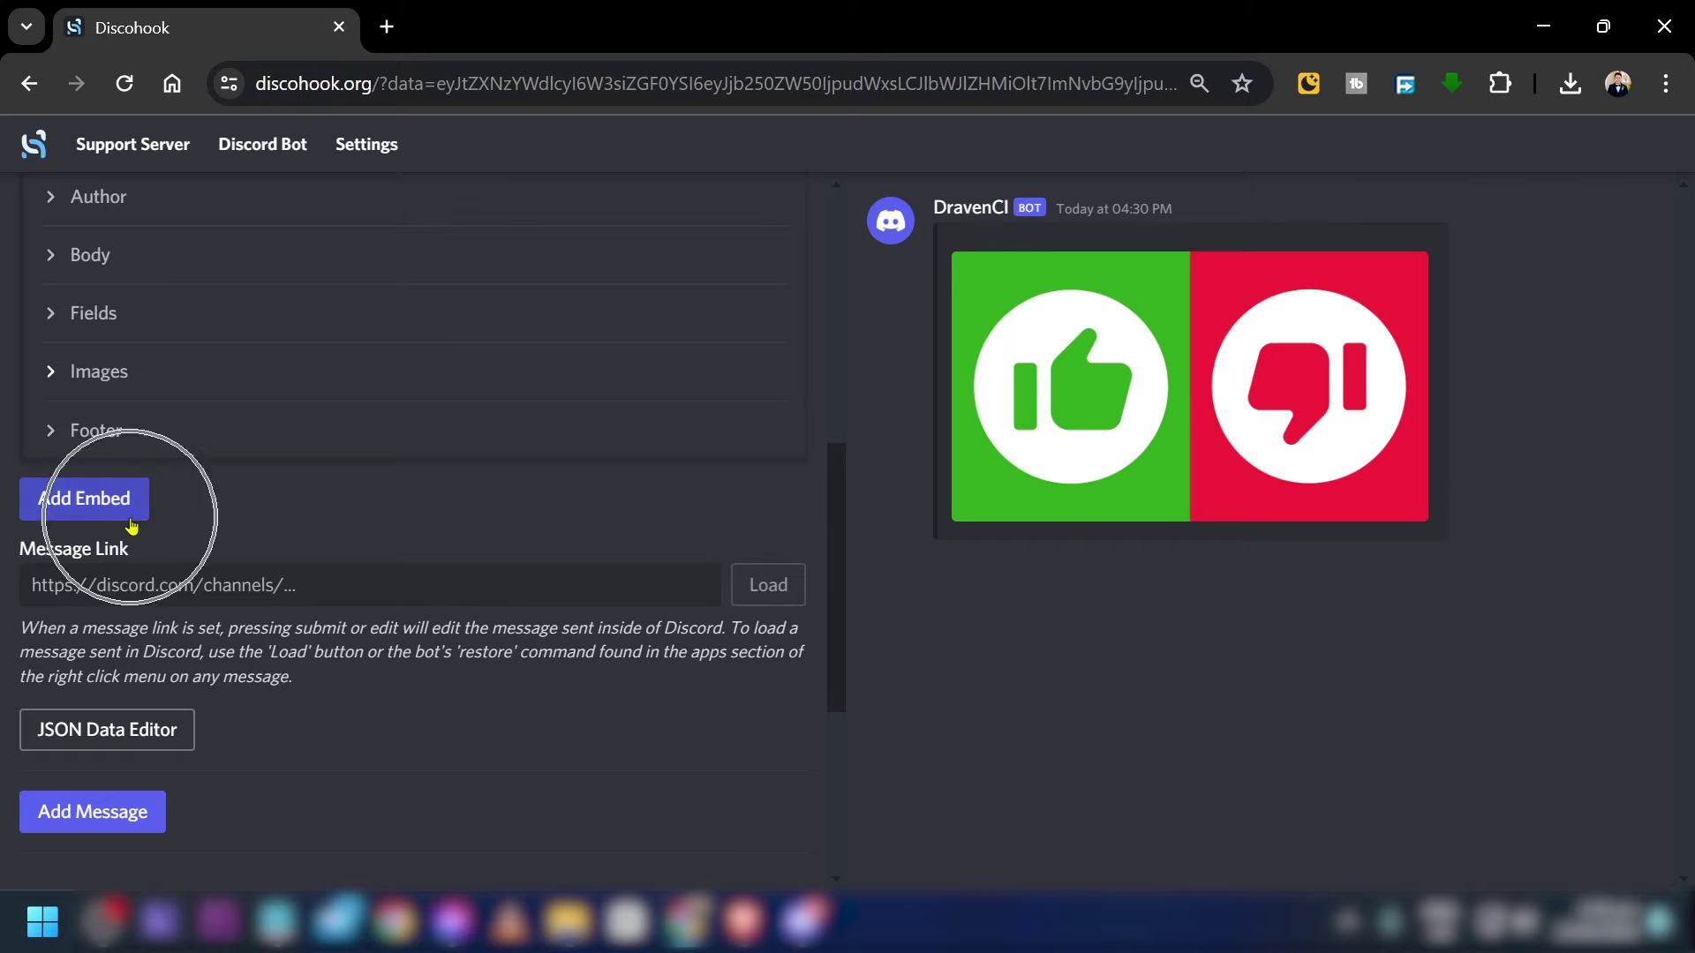
- Add a second embed and open its Body section for editing the title
left_click(126, 510)
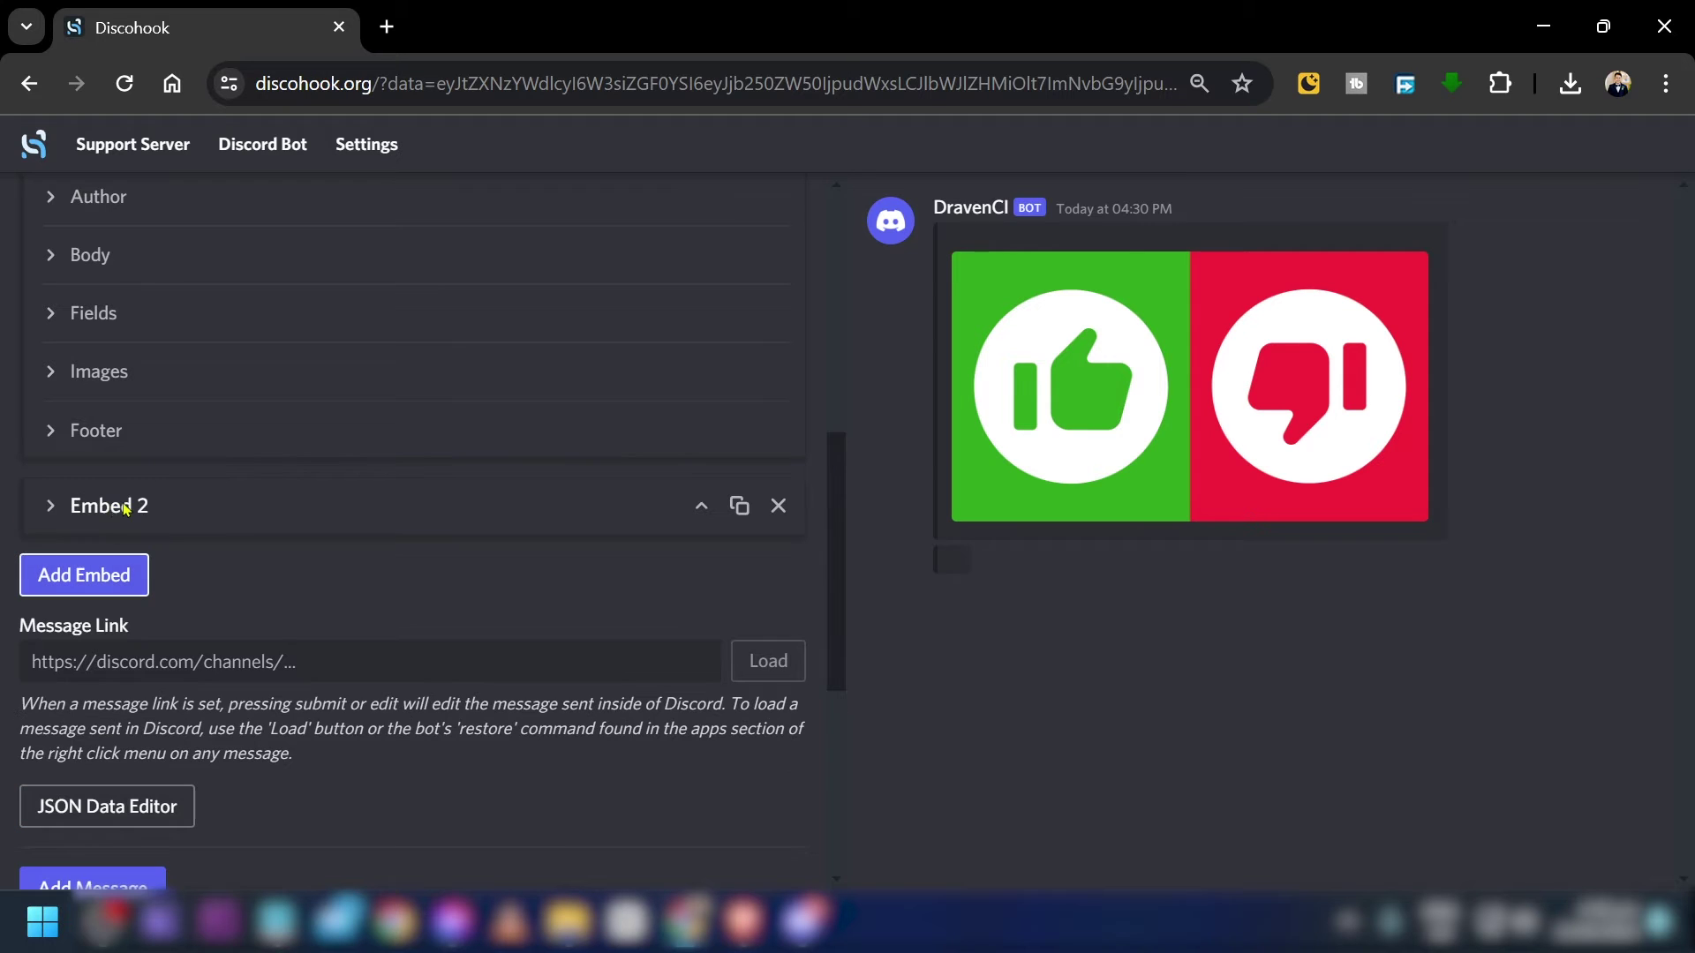
left_click(62, 512)
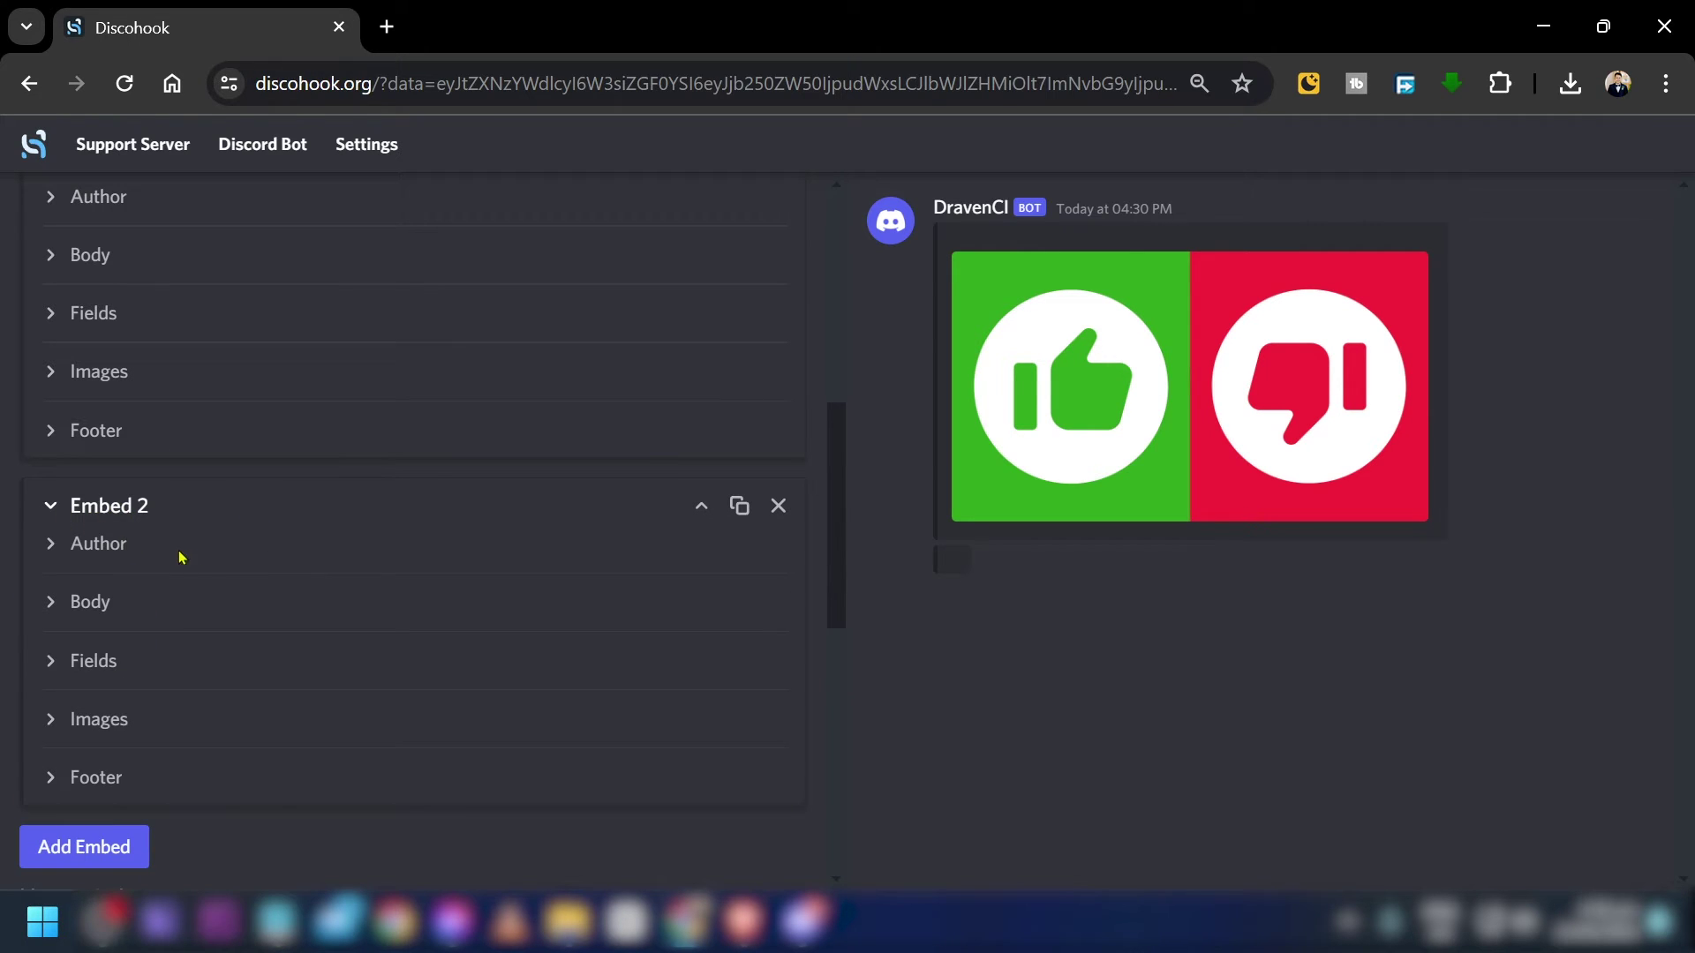
scroll(146, 589, "down", 2)
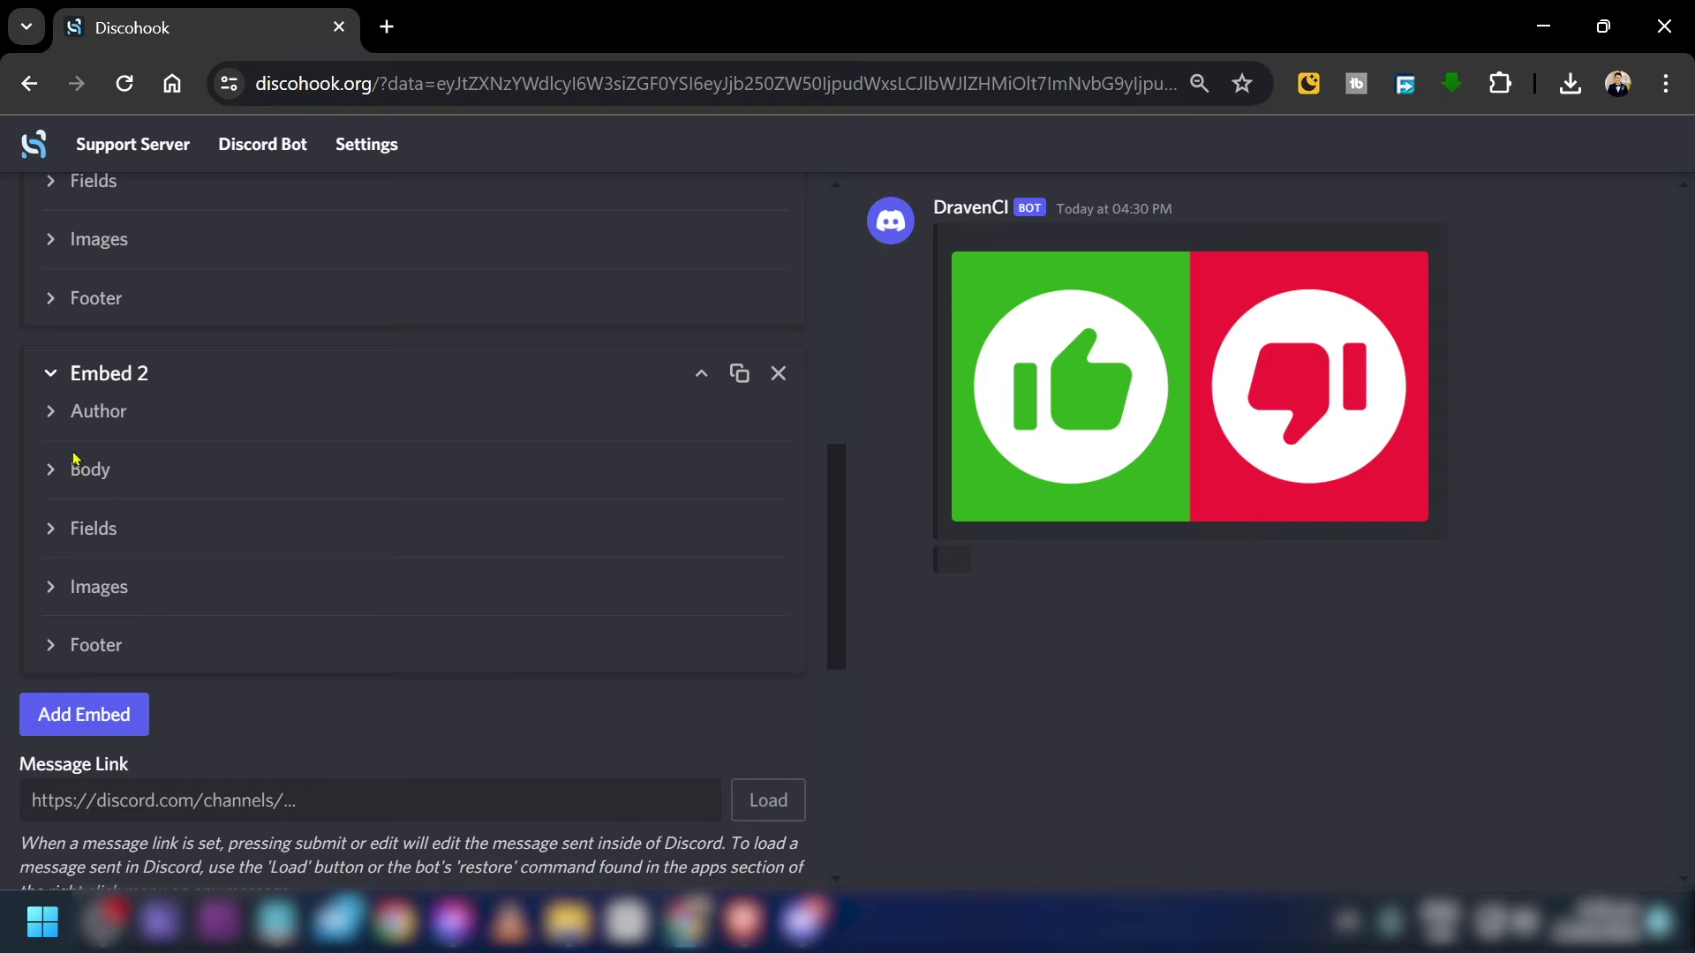
left_click(53, 477)
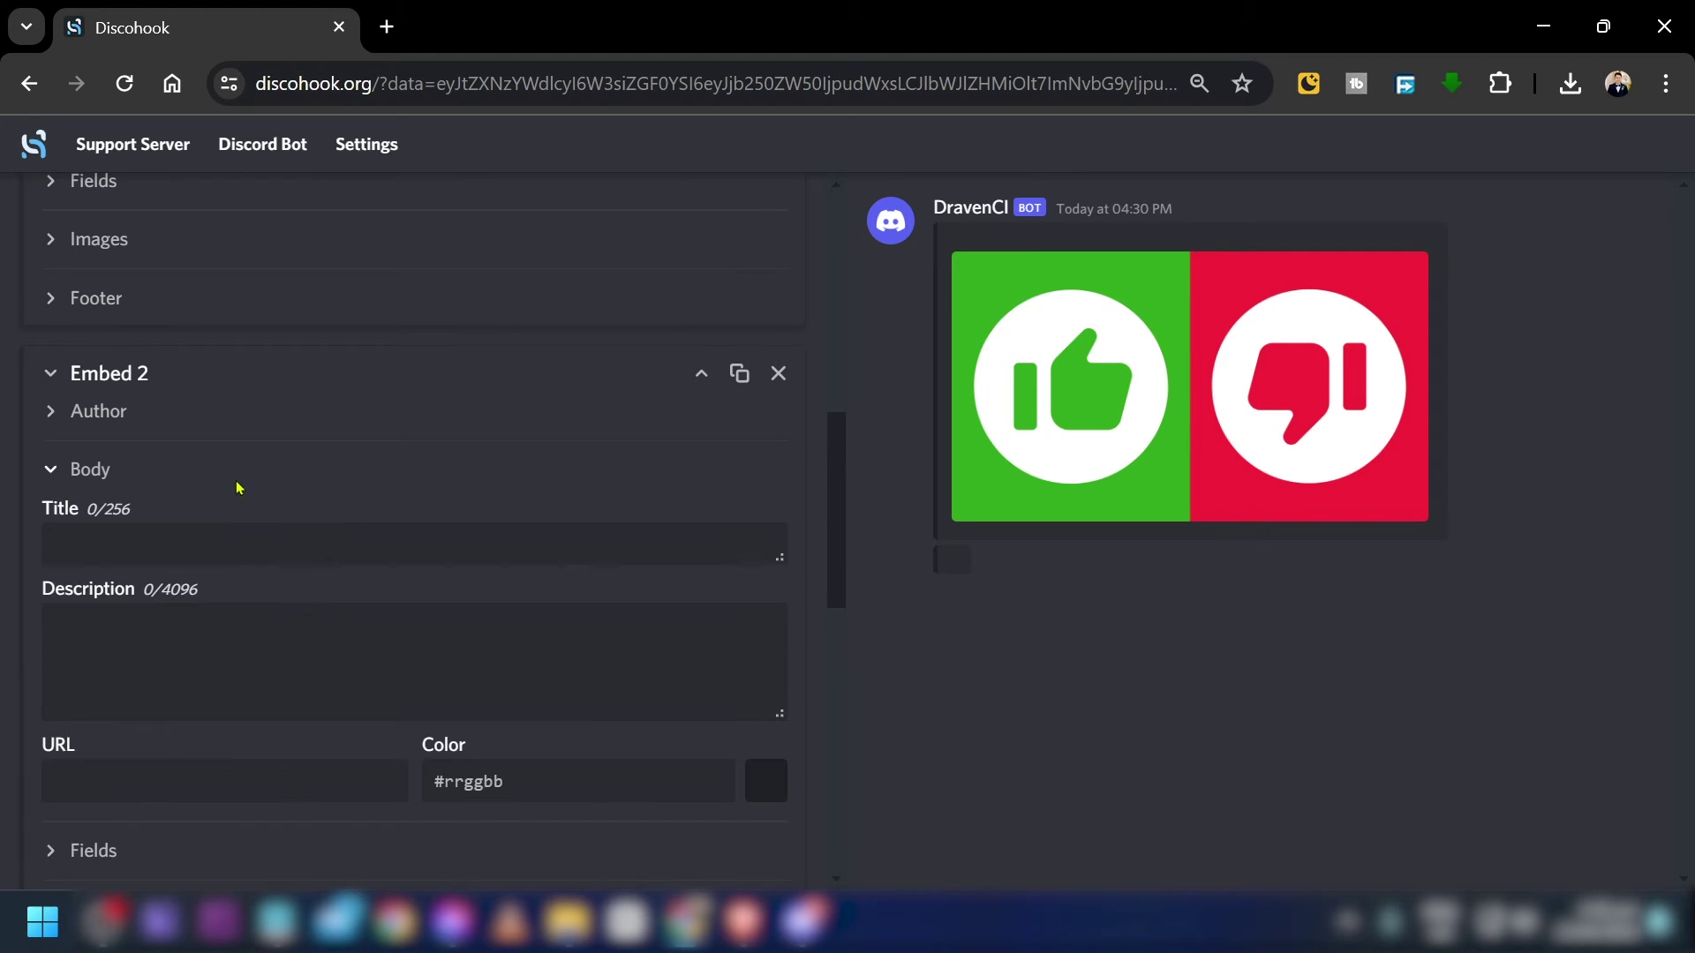
scroll(235, 477, "down", 2)
left_click(179, 413)
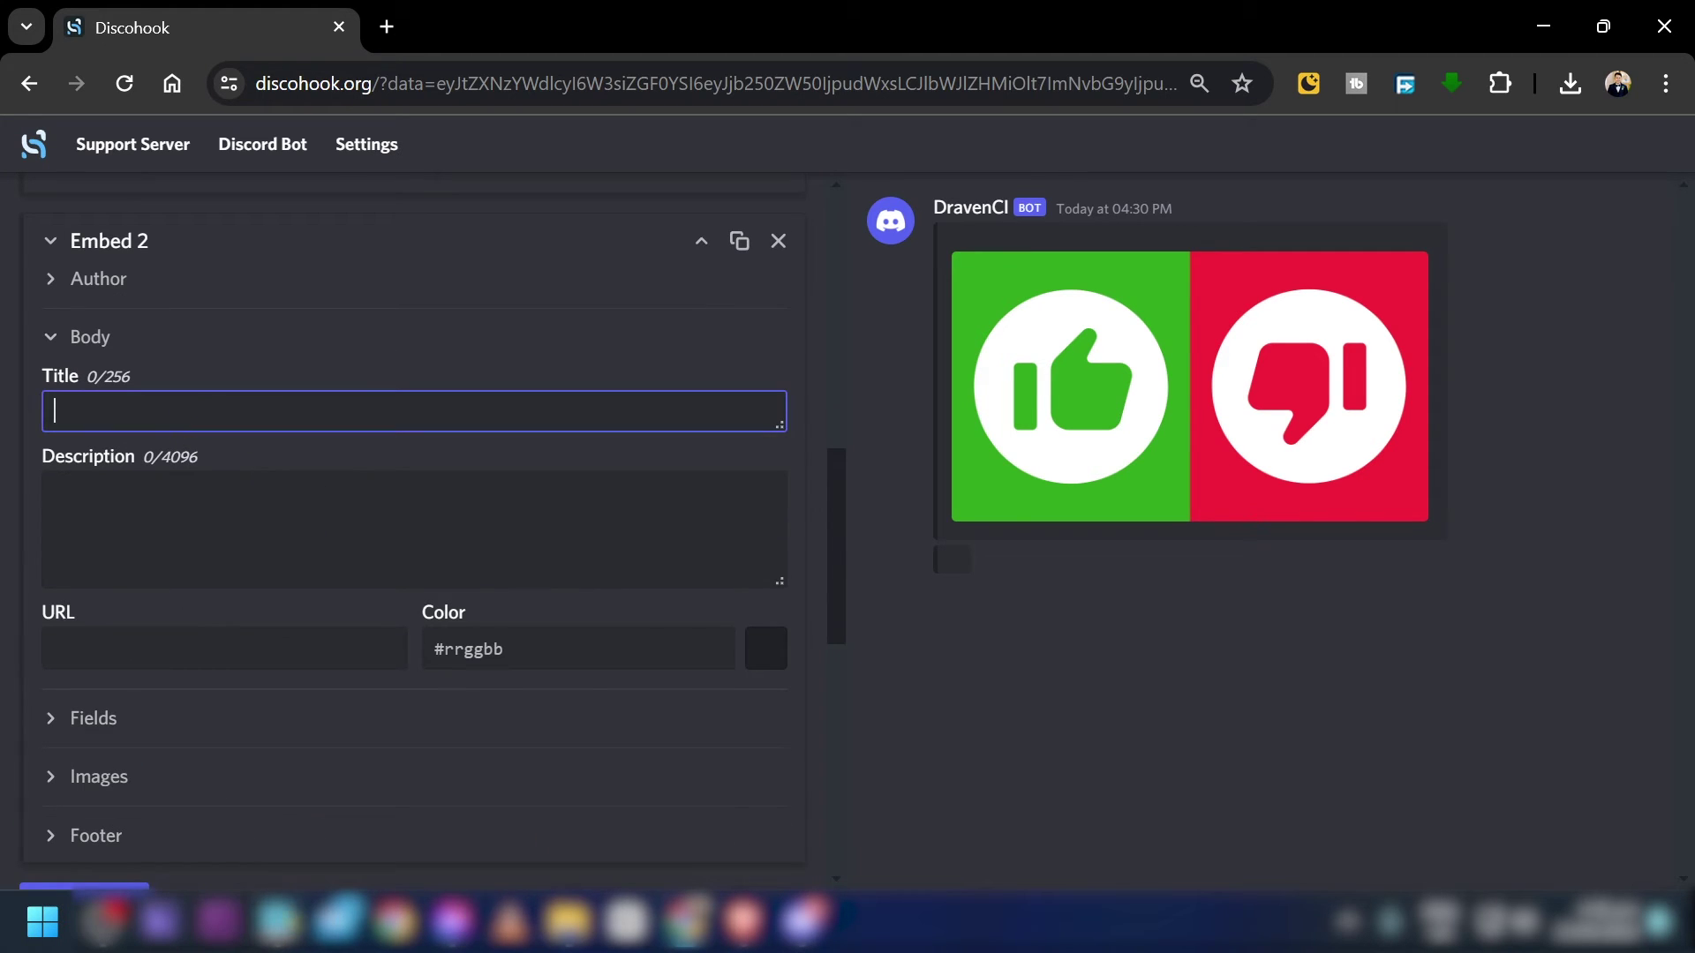
- Copy the 'Be Respectful:' heading from the Notepad Dos file into Embed 2's title
left_click(289, 921)
key("ctrl+Tab")
scroll(462, 668, "up", 8)
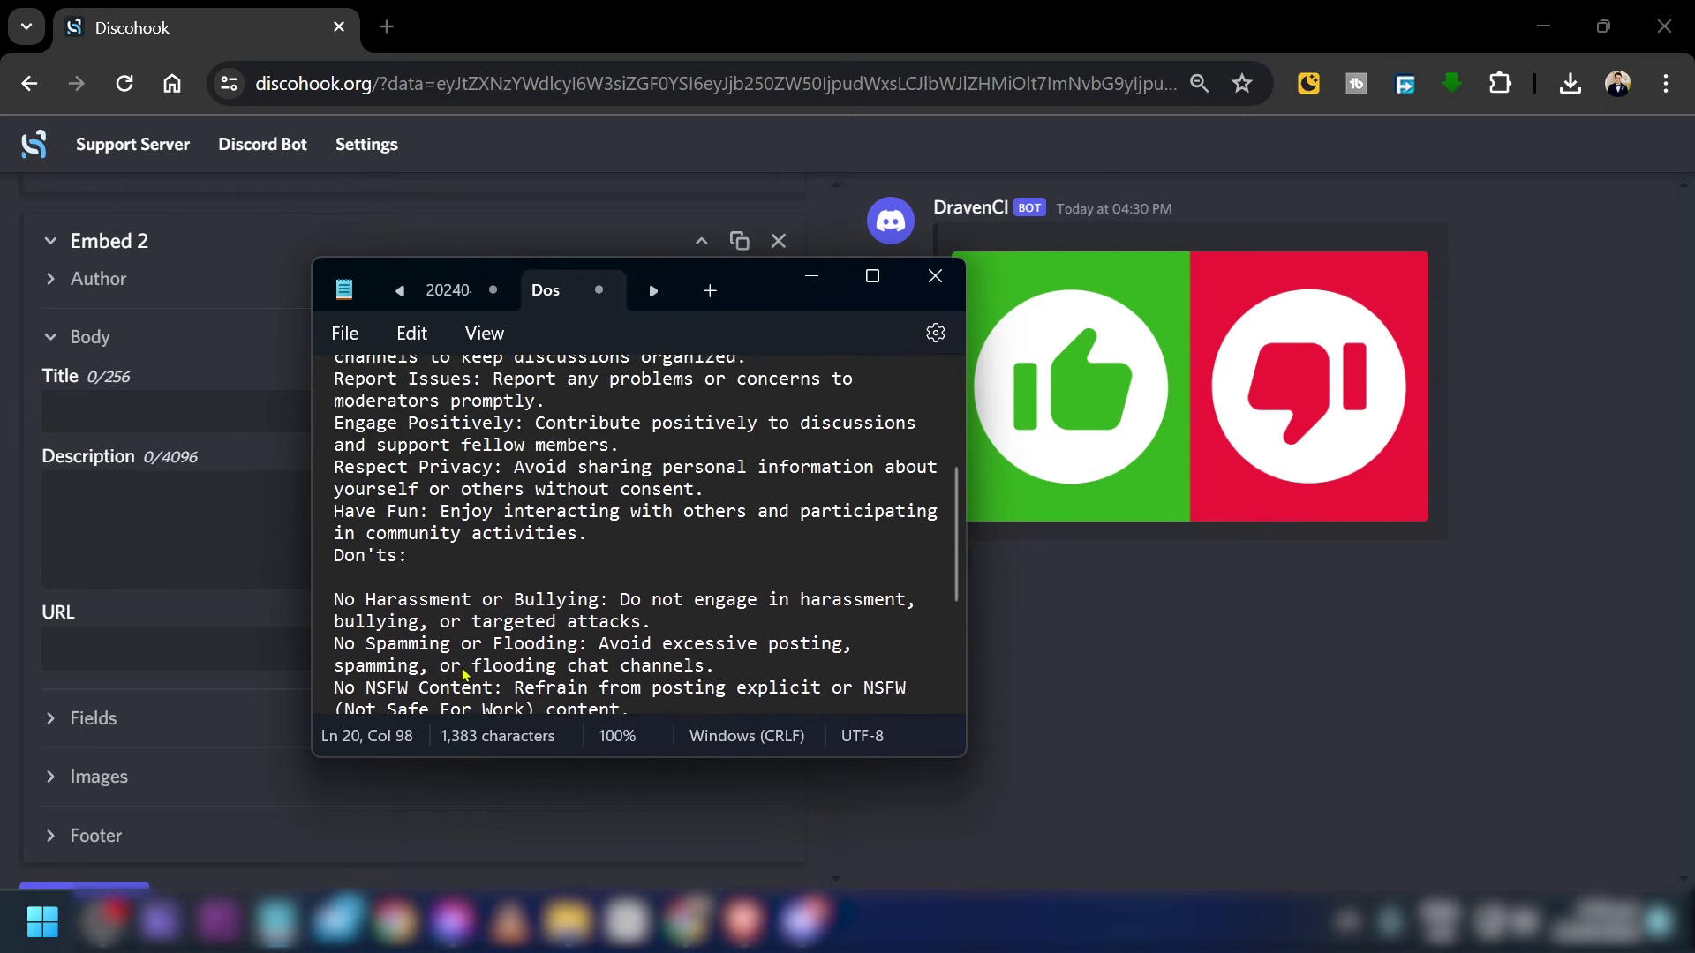
left_click(500, 520)
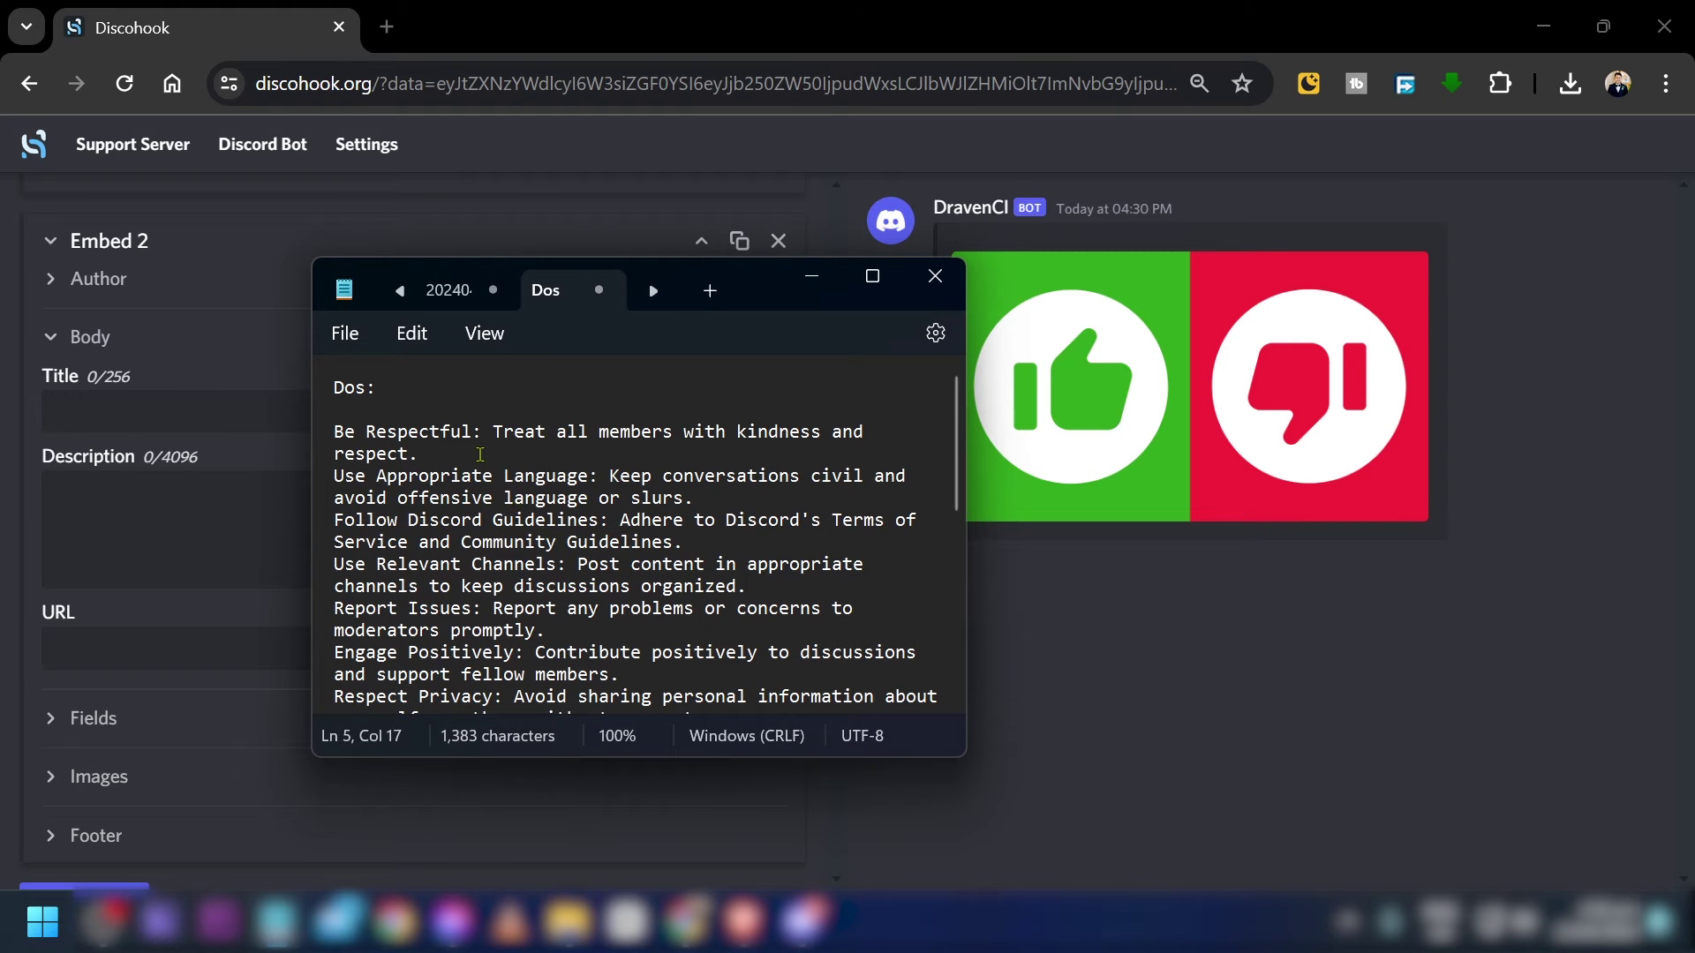
key("Up")
key("Up")
key("shift+Home")
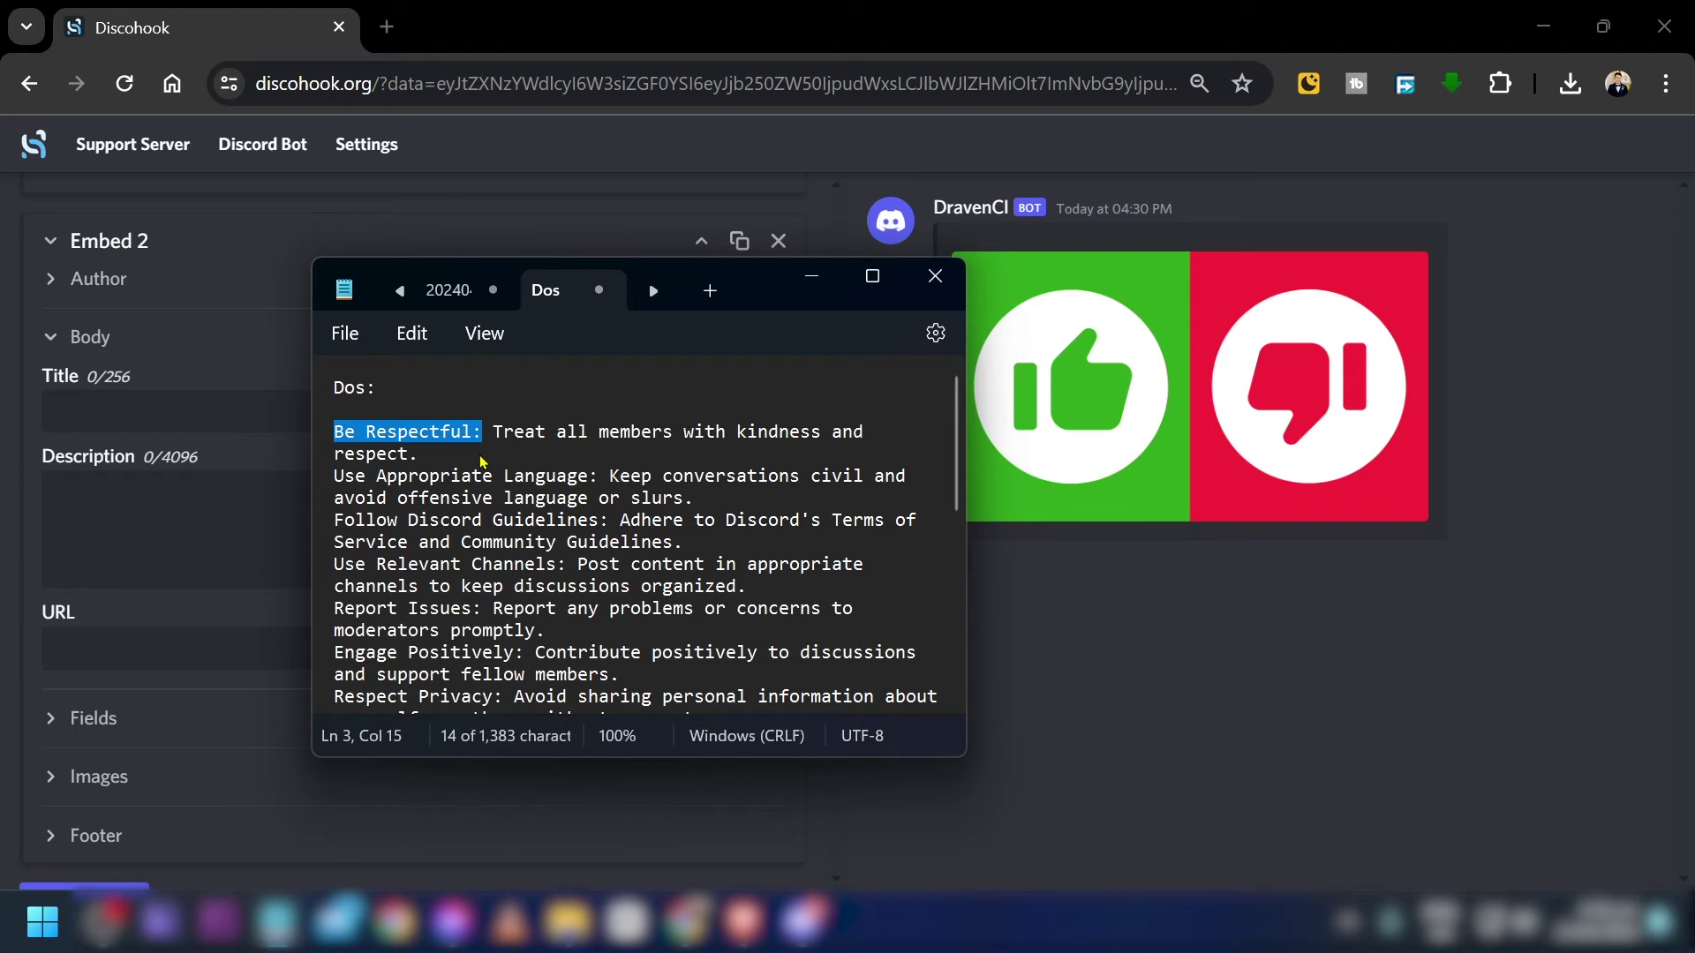
key("ctrl+c")
key("alt+Tab")
key("ctrl+v")
- Set Embed 2's description to 'Treat all members with kindness and respect.' and drop the title's colon
key("alt+Tab")
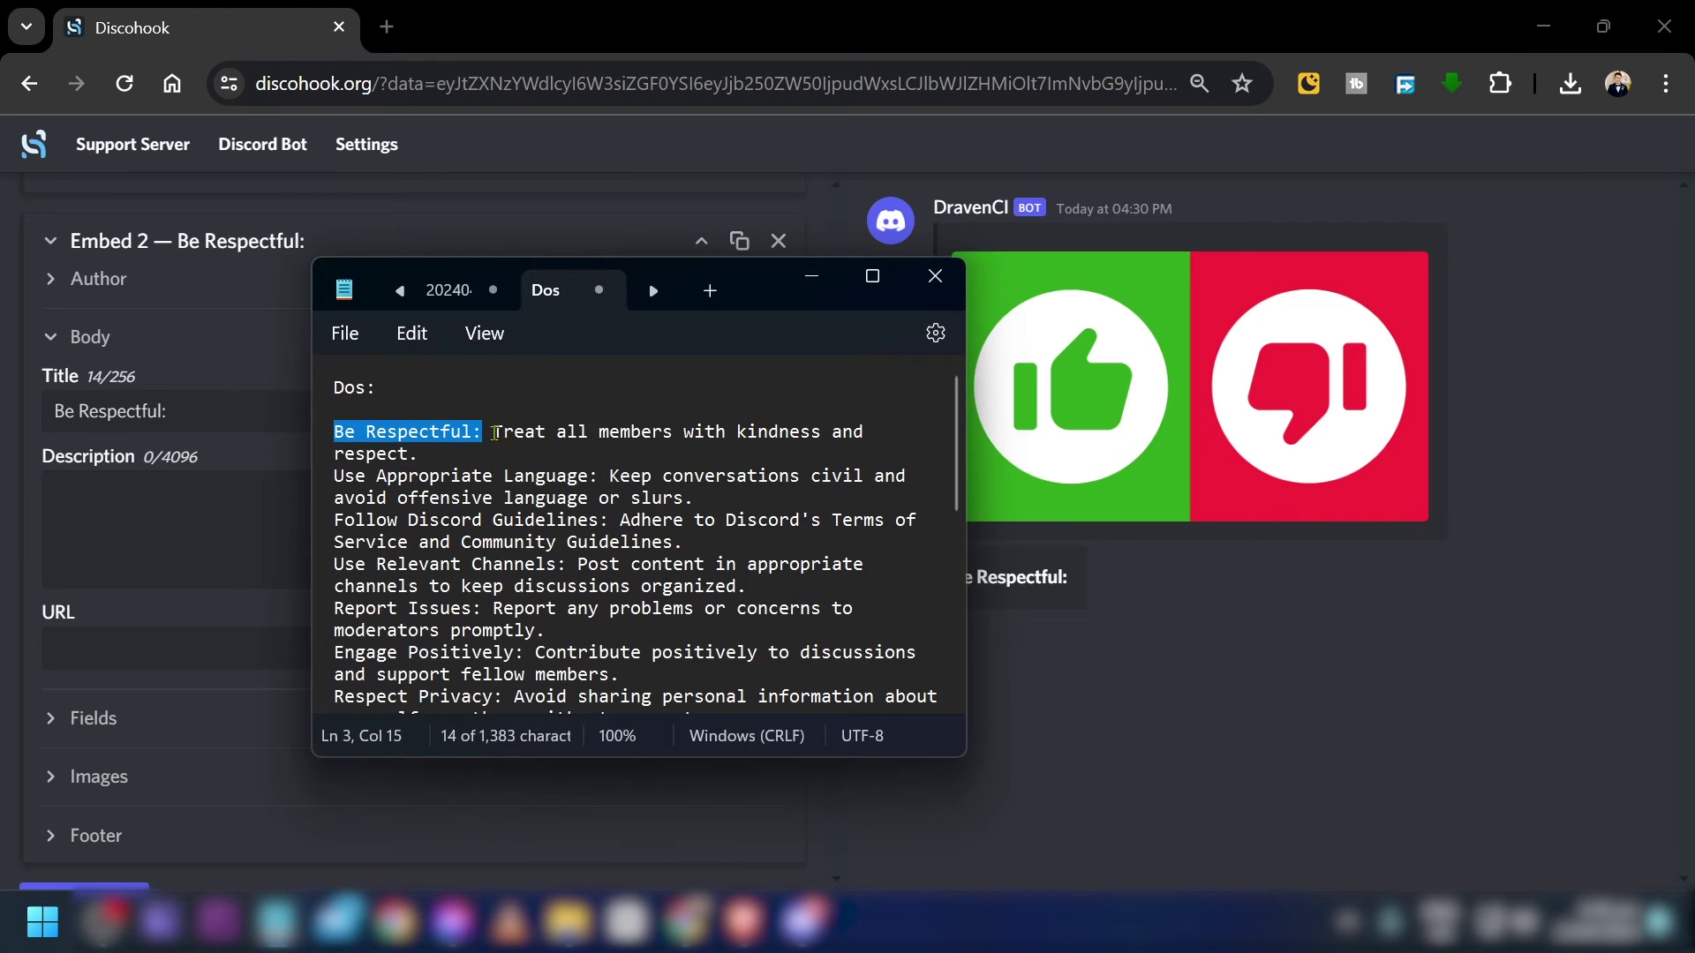
left_click_drag(496, 433, 416, 455)
key("ctrl+c")
left_click(240, 496)
key("ctrl+v")
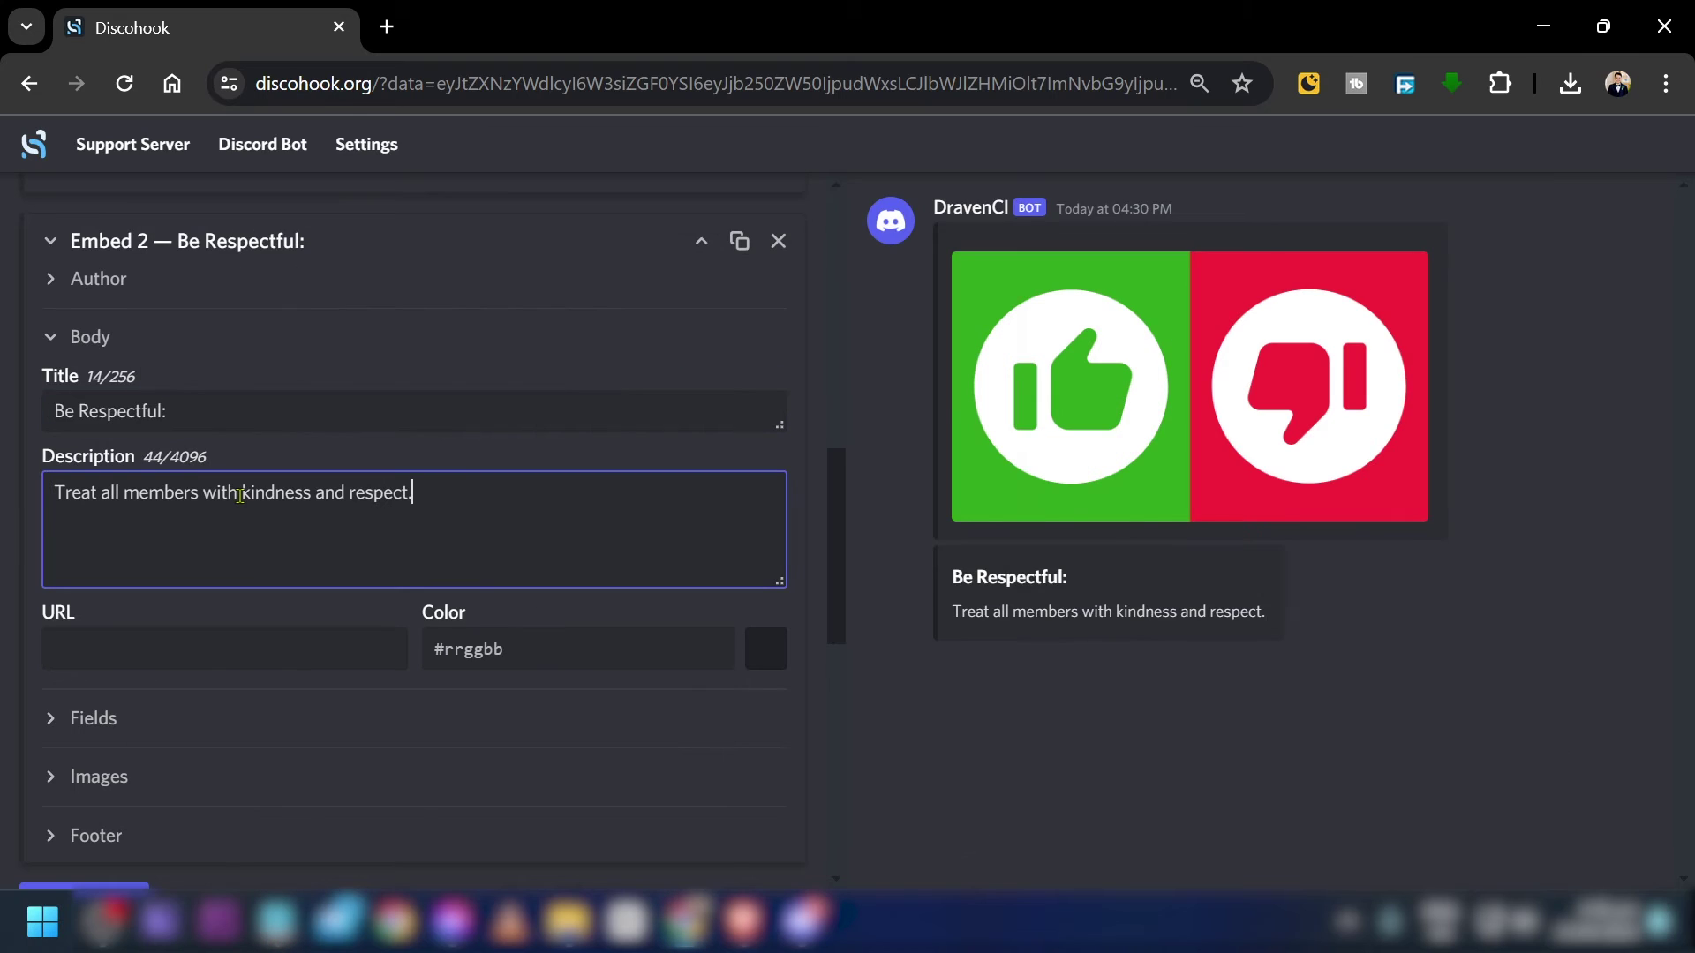
left_click(256, 411)
key("BackSpace")
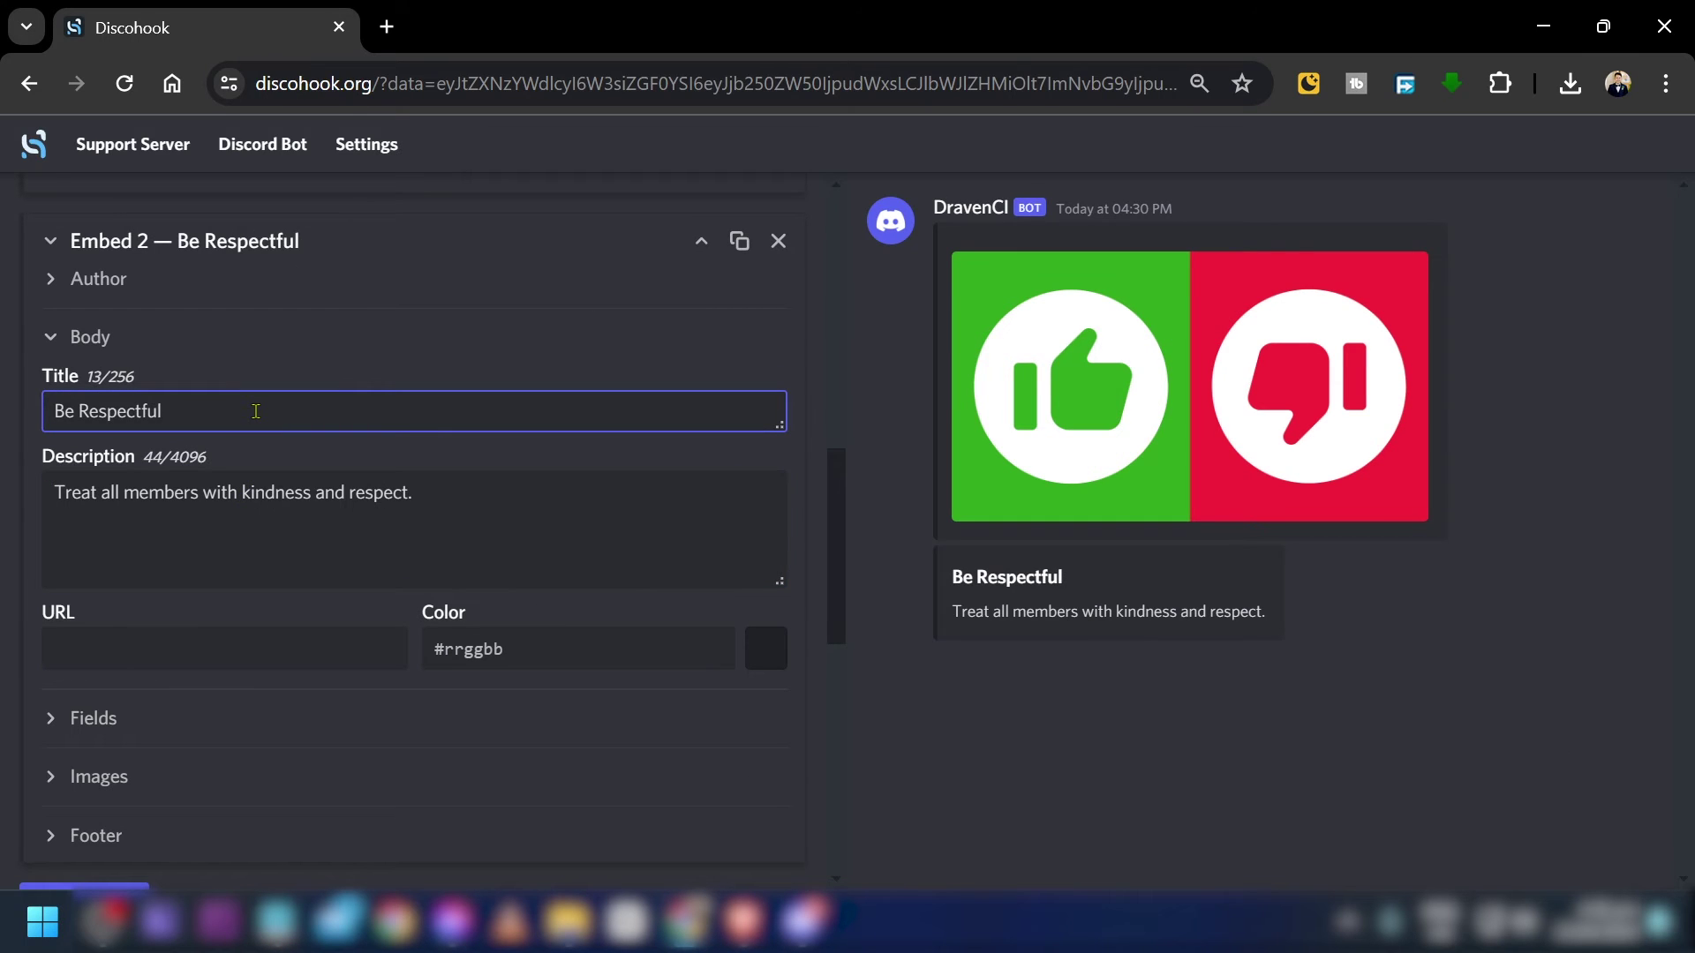
left_click(290, 518)
- Colour Embed 2 green #69f000 and copy that colour code
scroll(513, 511, "down", 2)
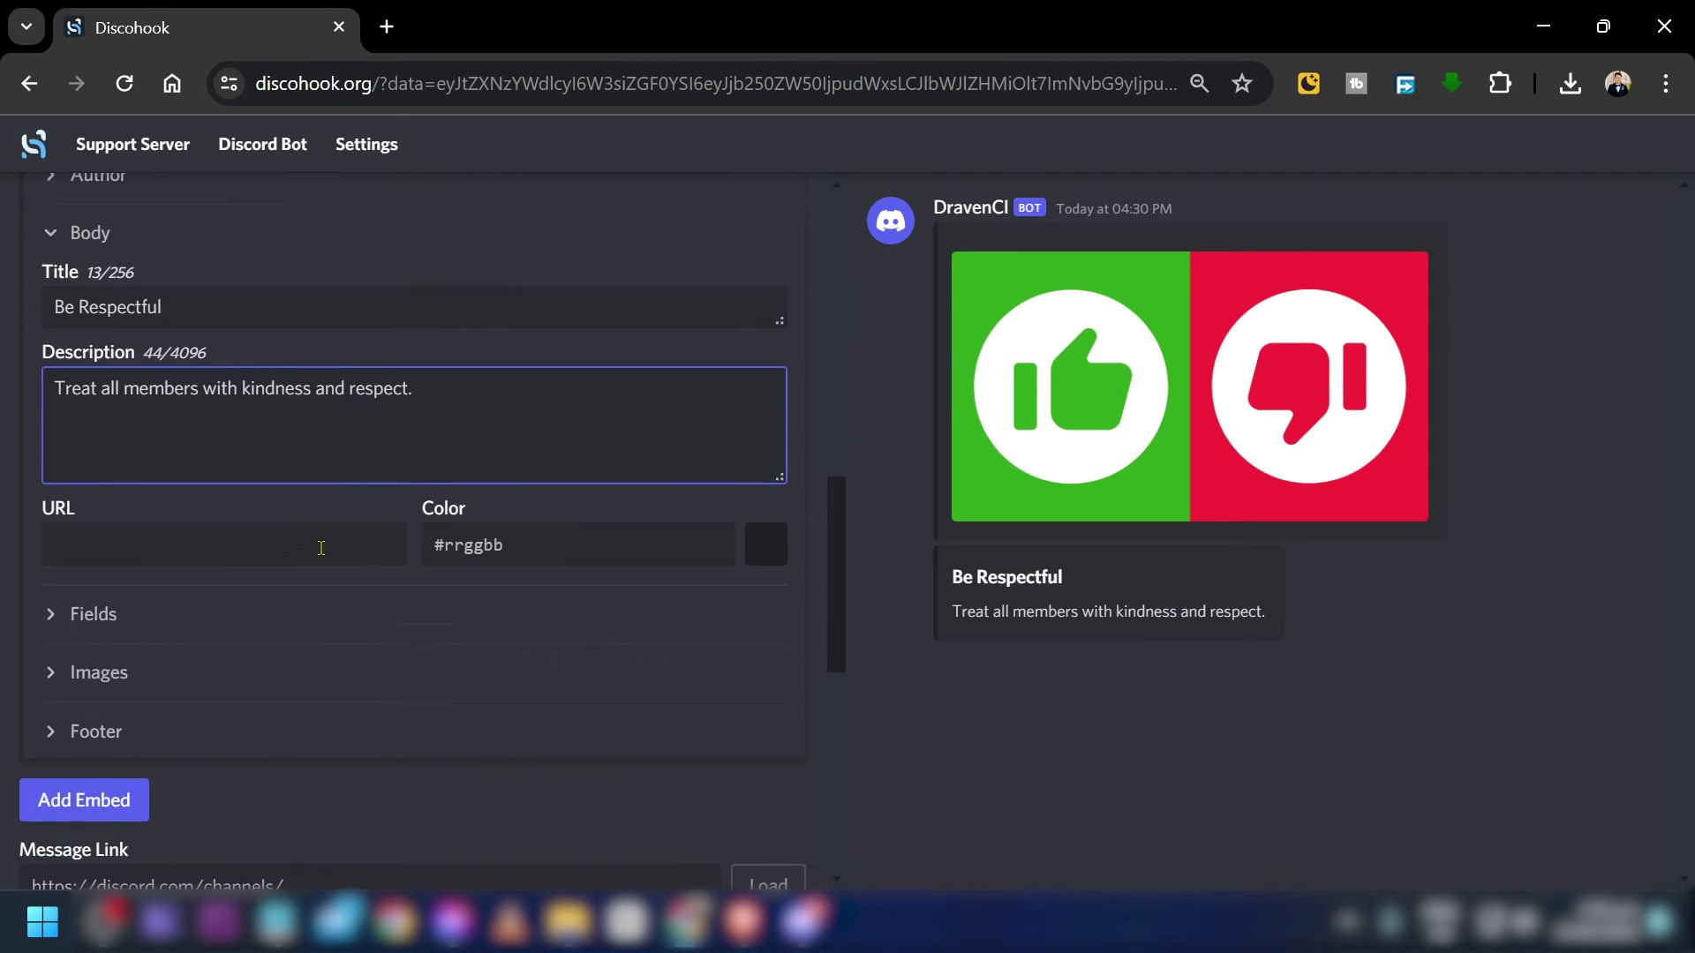
left_click(768, 529)
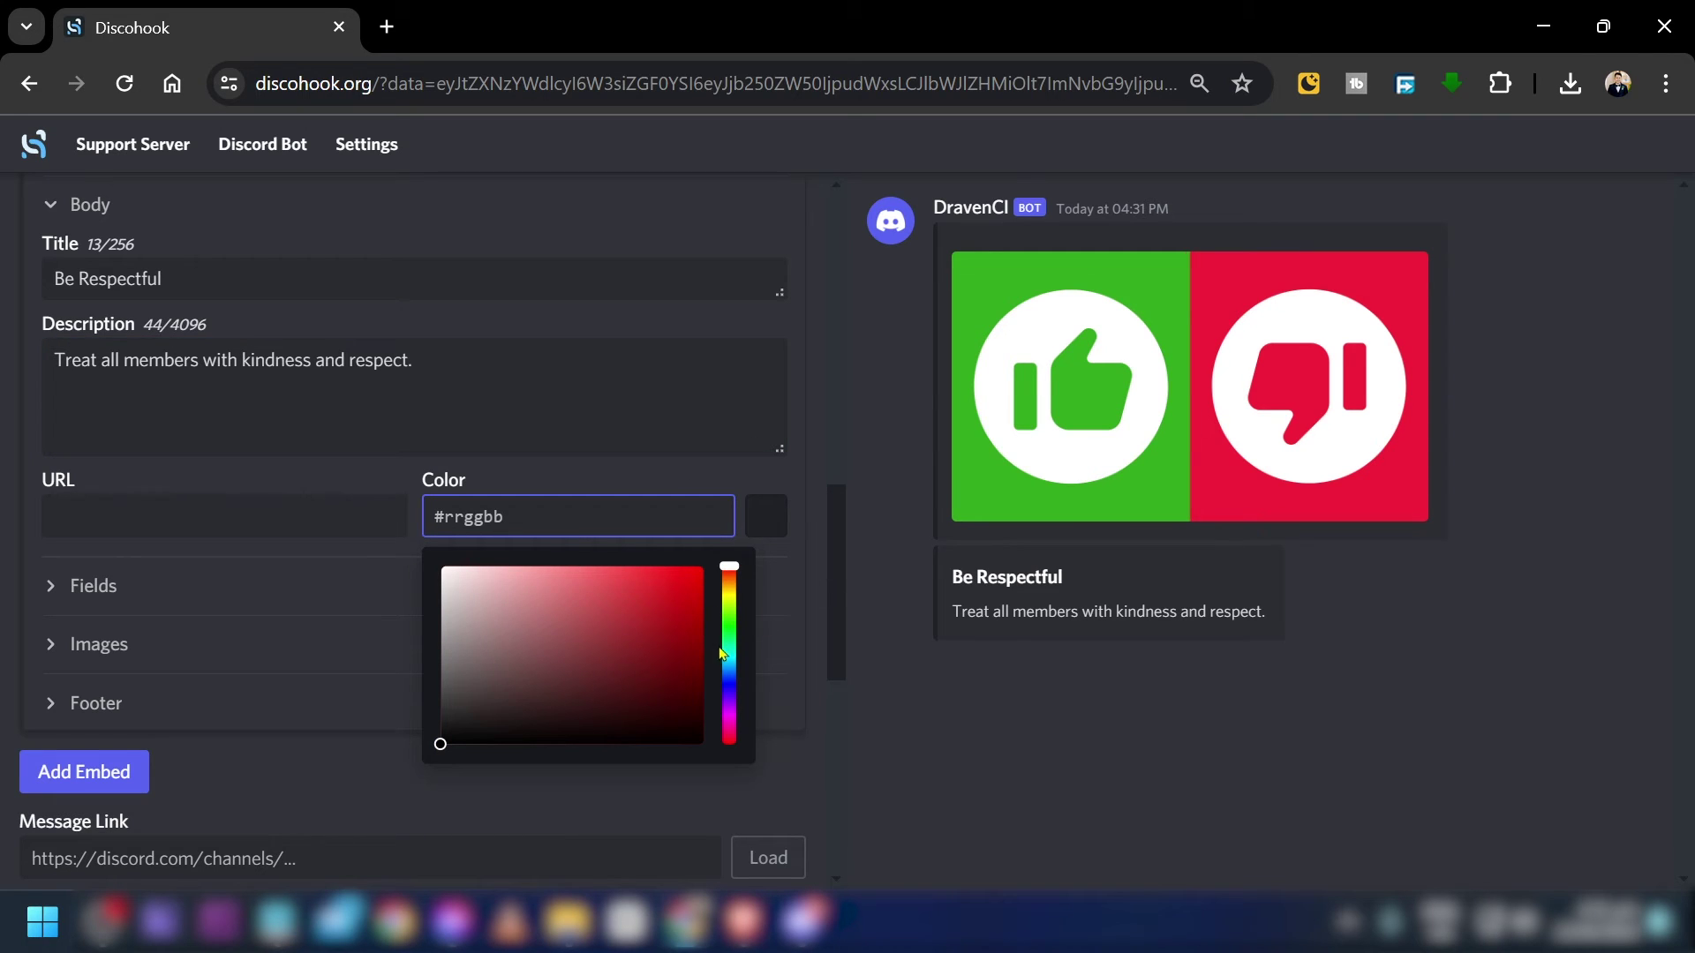
mouse_move(729, 605)
left_mouse_down()
mouse_move(734, 584)
mouse_move(740, 621)
left_mouse_up()
left_click(702, 576)
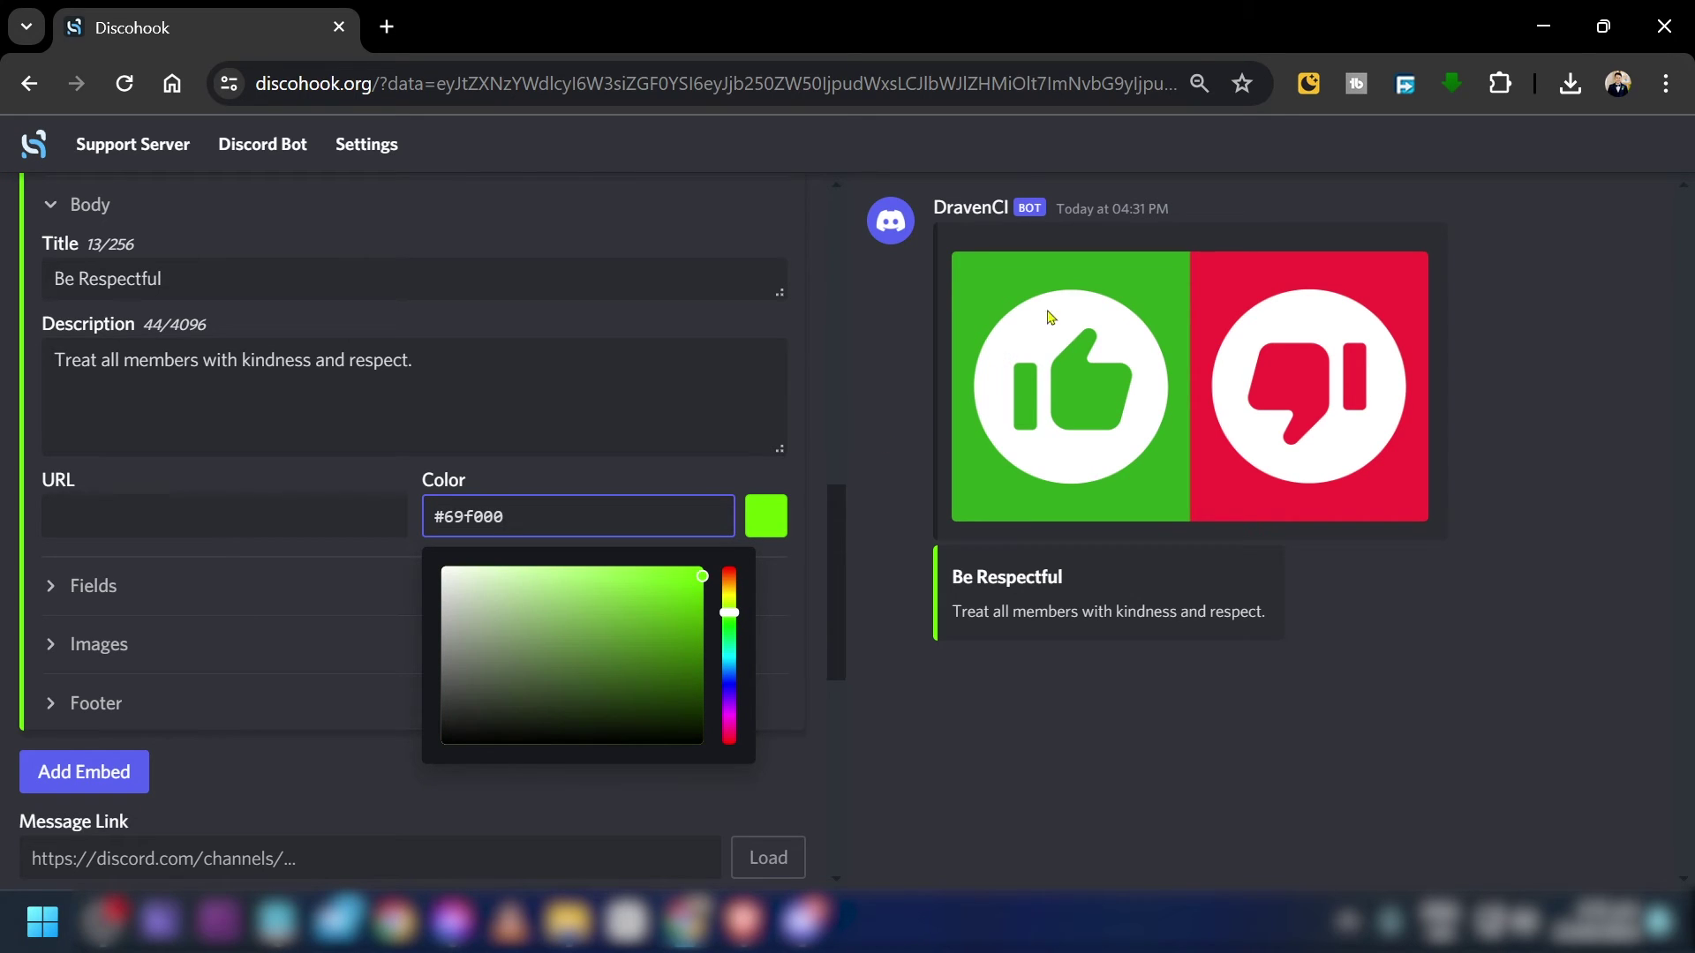
key("ctrl+a")
left_click(537, 516)
key("ctrl+a")
key("ctrl+c")
left_click(233, 544)
scroll(69, 555, "down", 1)
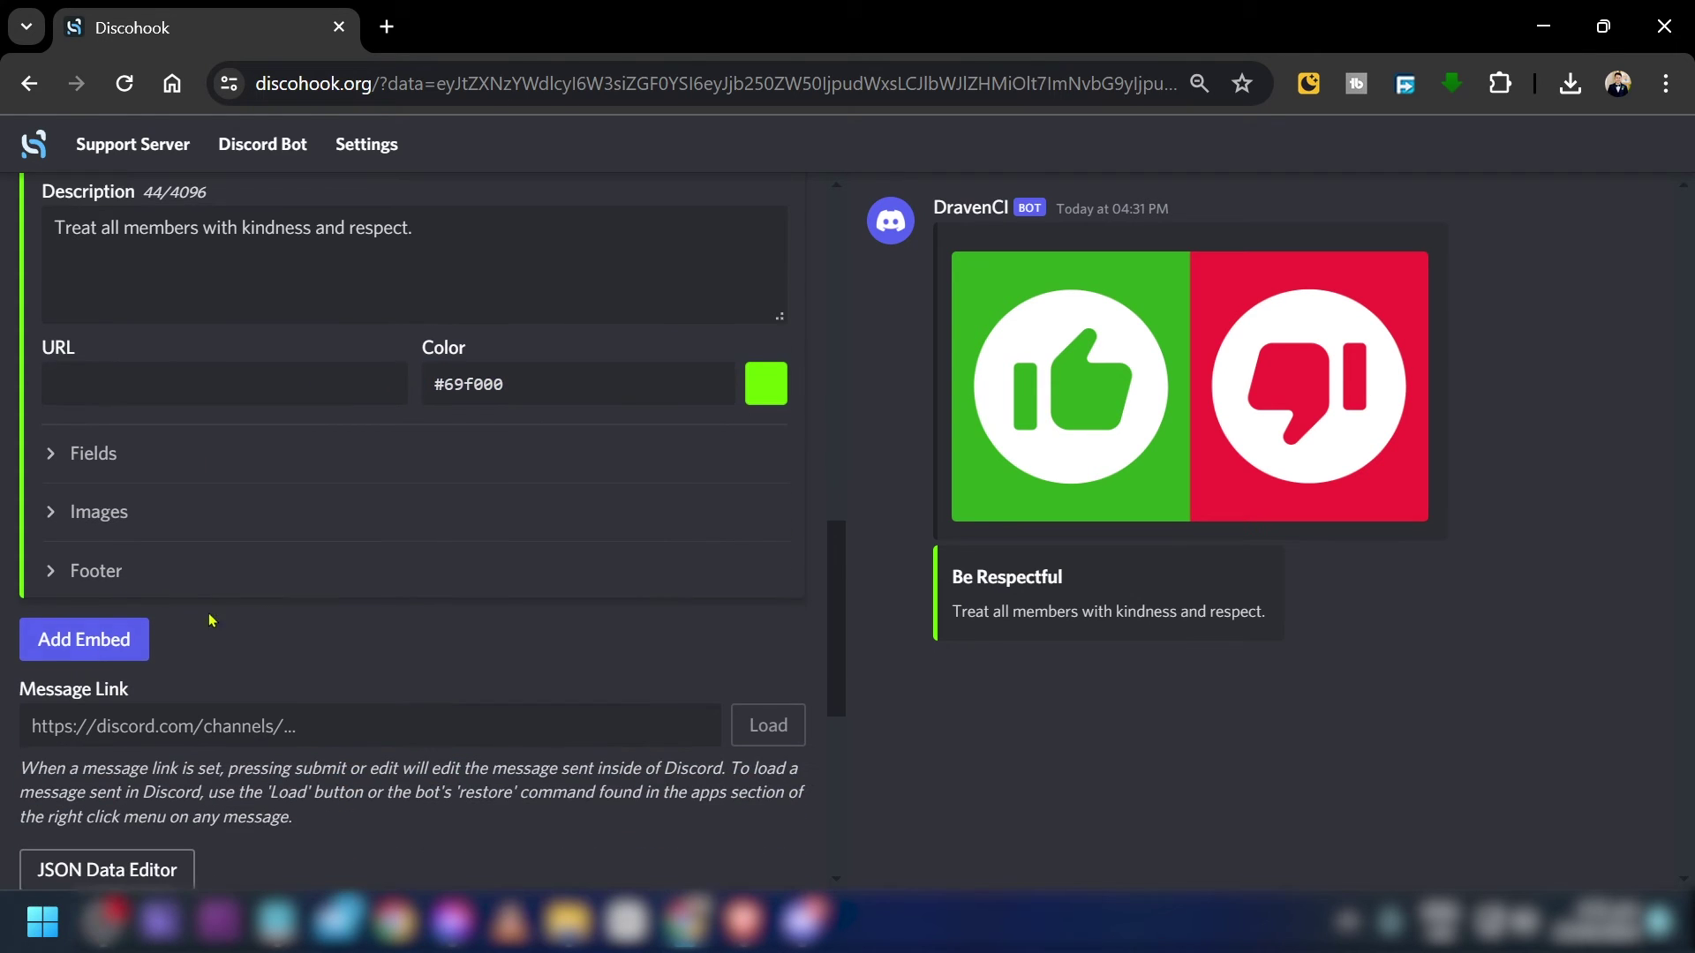
- Add a third embed, open its Body section, and set its colour to #69f000
left_click(113, 641)
scroll(142, 531, "down", 1)
left_click(141, 528)
scroll(183, 611, "down", 1)
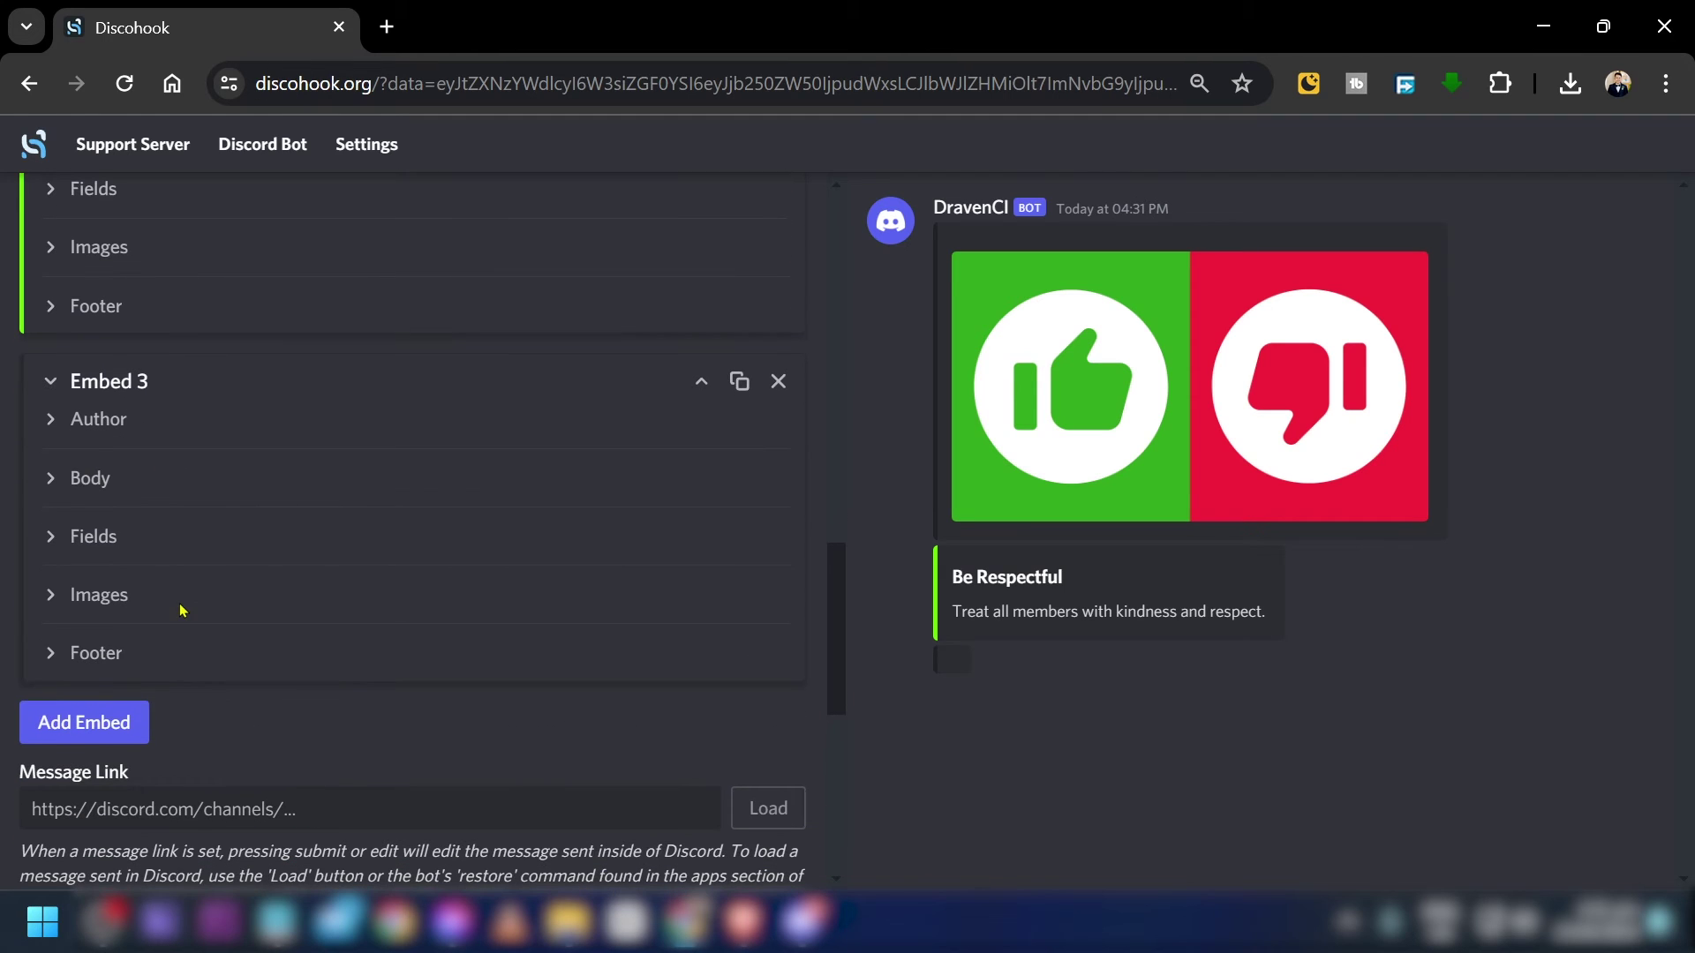
key("alt+Tab")
key("alt+Tab")
left_click(53, 479)
scroll(600, 617, "down", 1)
left_click(571, 652)
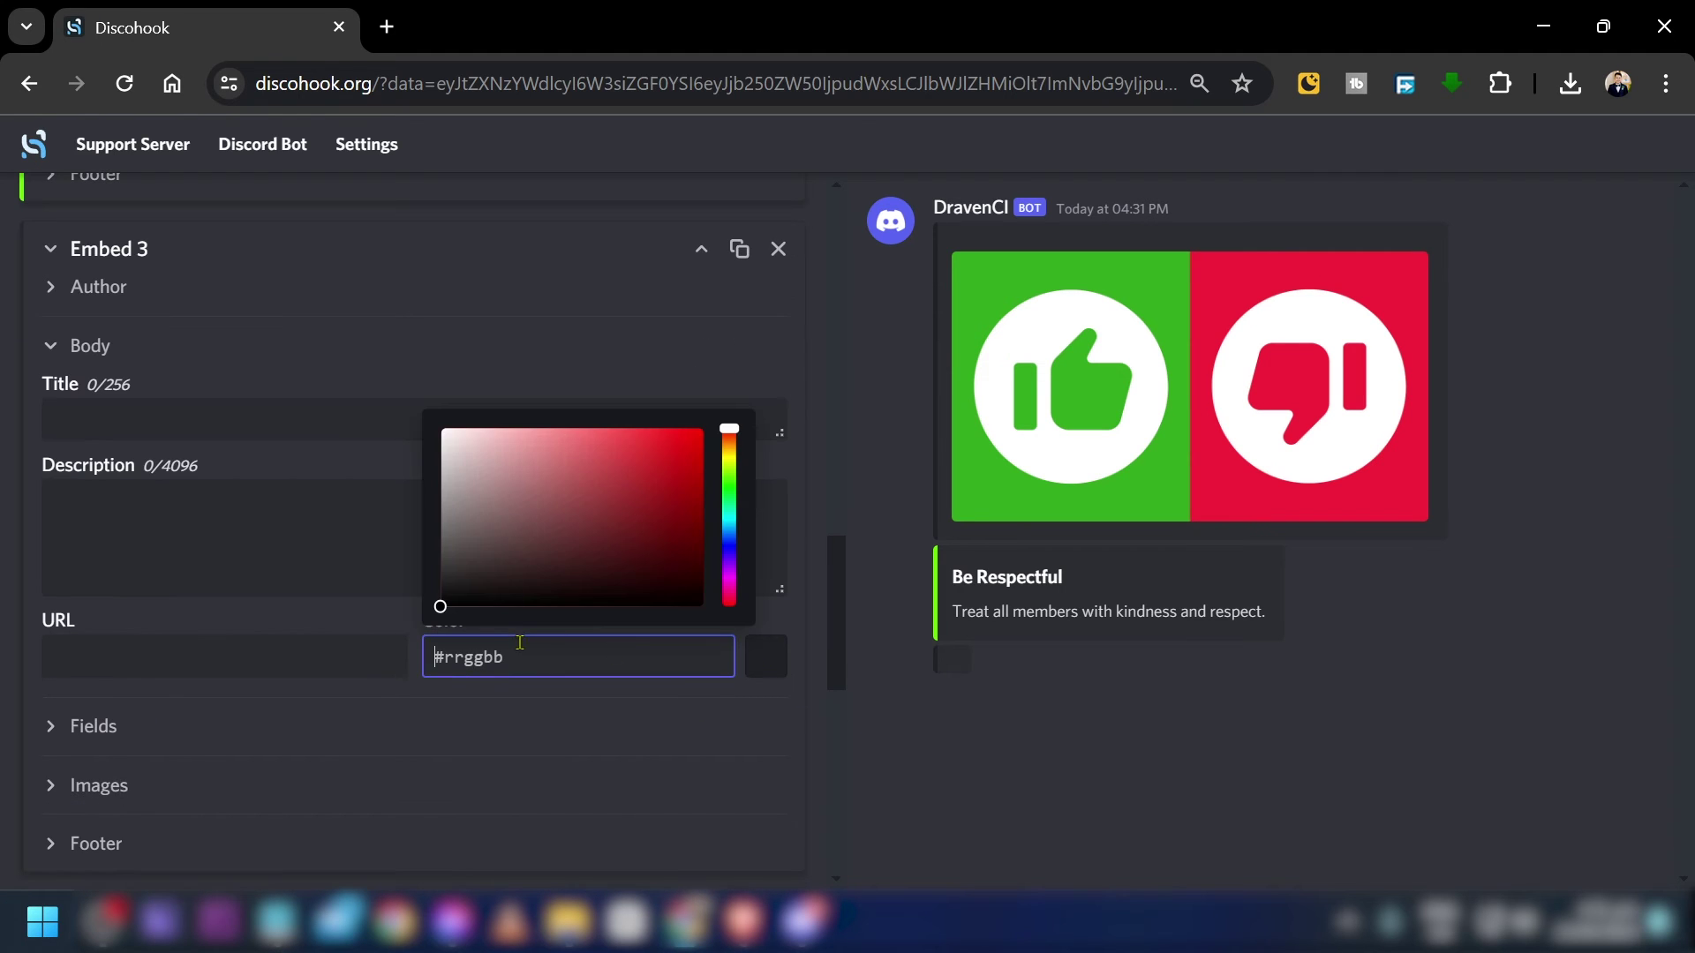
key("ctrl+v")
- Title Embed 3 'Use Appropriate Language' from the Notepad heading, without the colon
key("alt+Tab")
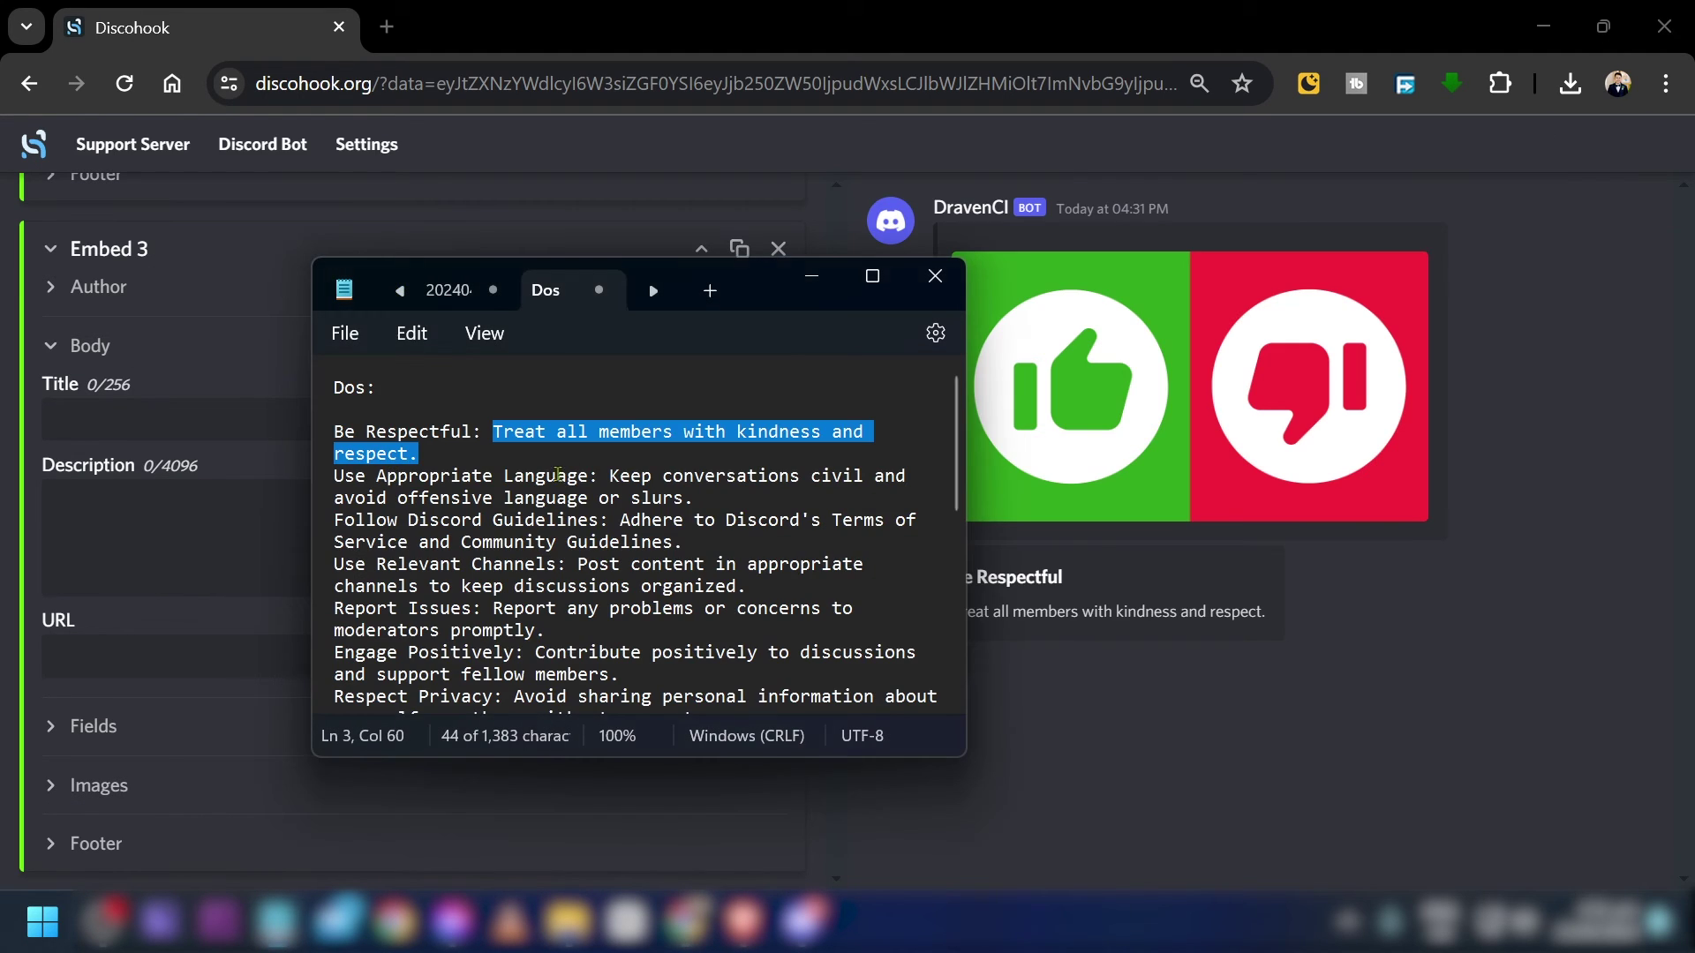
left_click_drag(599, 479, 334, 479)
left_click(187, 429)
type("Use Appropriate Language:")
key("alt+Tab")
- Set Embed 3's description to 'Keep conversations civil and avoid offensive language or slurs.'
key("alt+Tab")
key("BackSpace")
key("alt+Tab")
left_click_drag(609, 475, 688, 499)
key("ctrl+c")
key("alt+Tab")
left_click(549, 548)
key("ctrl+v")
scroll(549, 547, "down", 1)
scroll(549, 547, "down", 1)
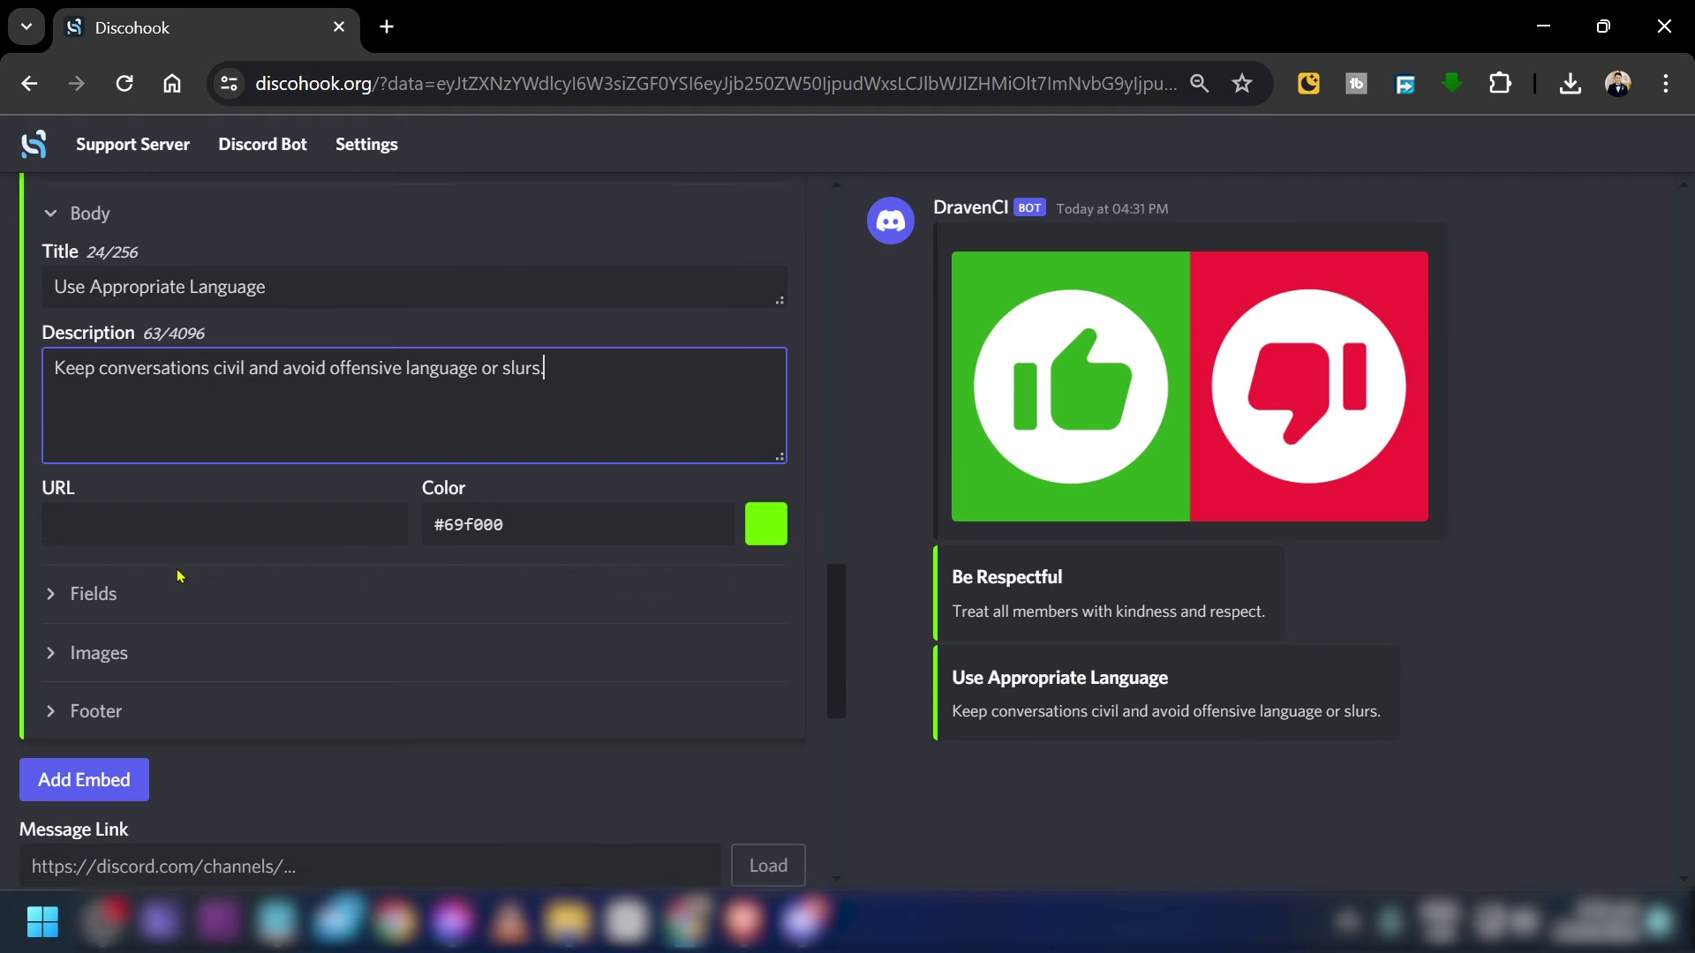
scroll(359, 707, "down", 1)
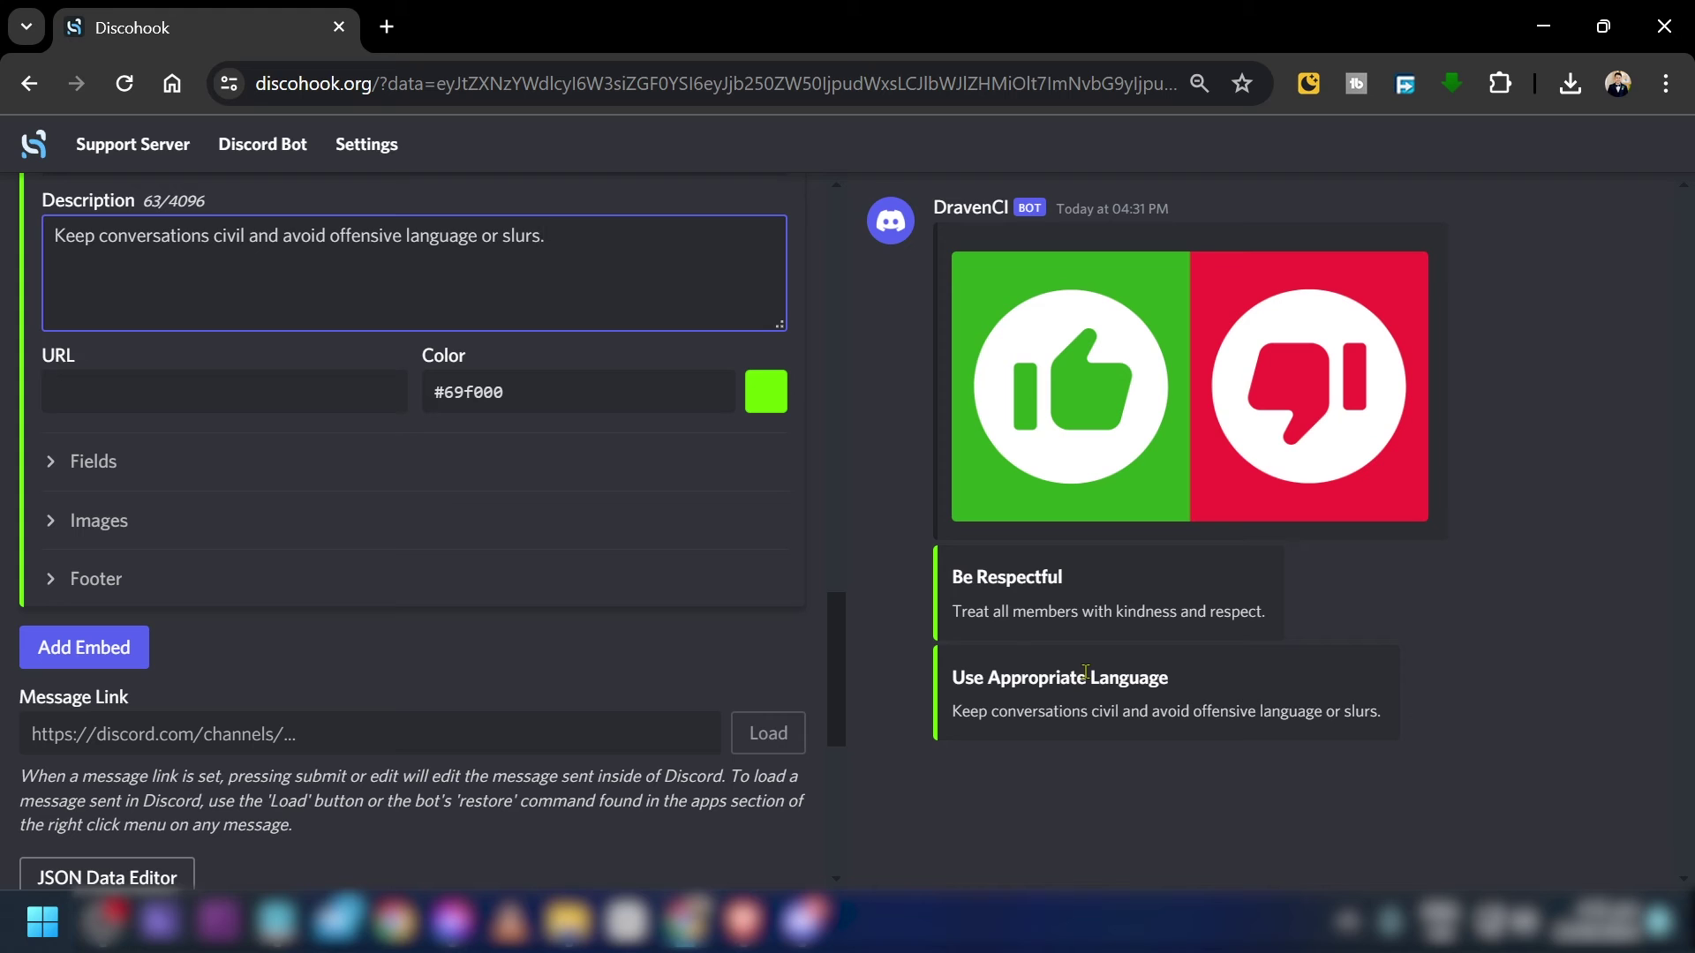
- Add a fourth embed titled 'No Harassment or Bullying', copied from the notes
left_click(118, 652)
scroll(133, 565, "down", 1)
left_click(118, 523)
scroll(118, 528, "down", 2)
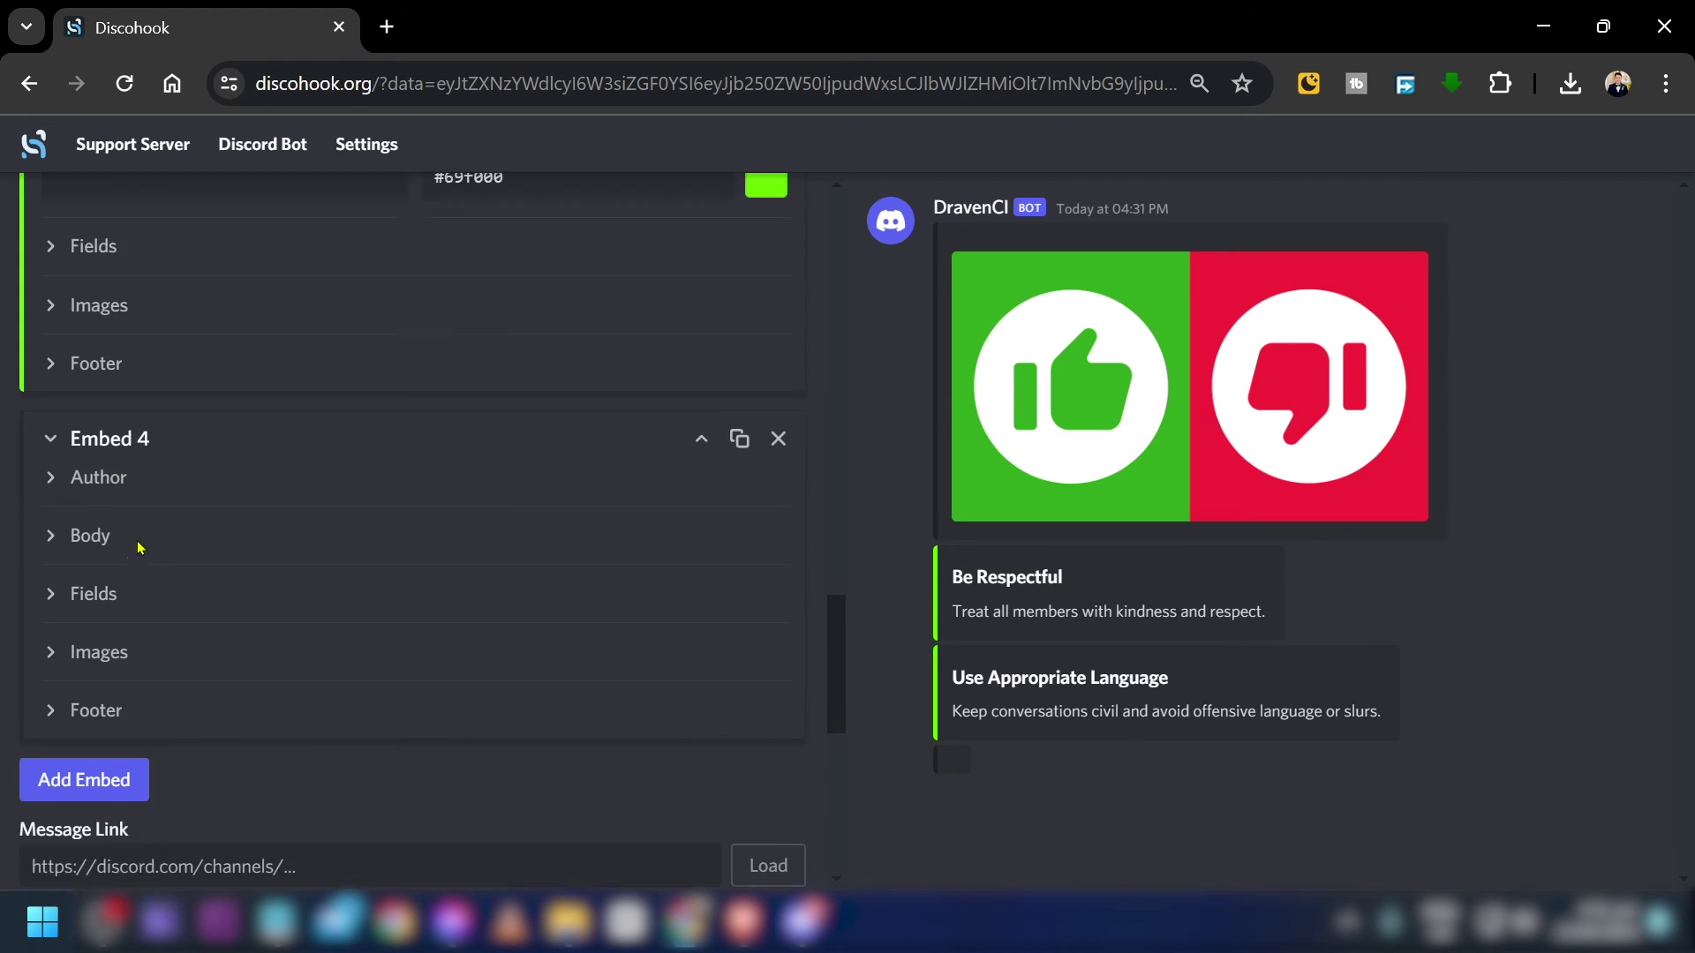
key("alt+Tab")
scroll(444, 553, "down", 4)
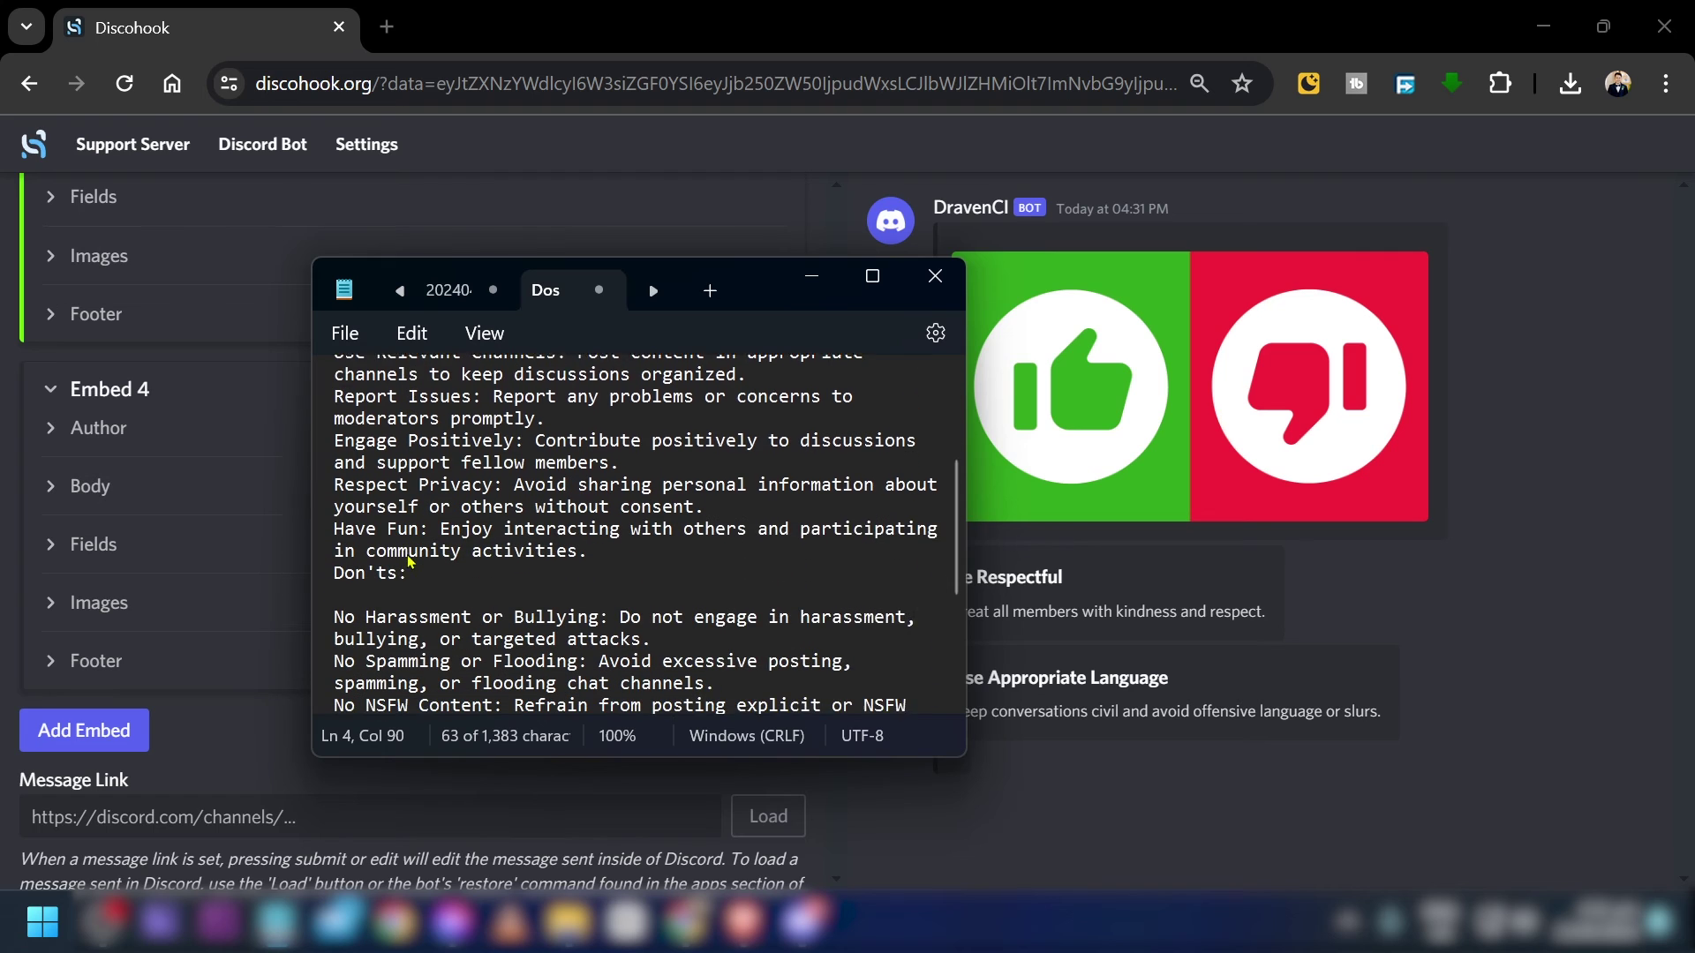
left_click(557, 565)
left_click_drag(615, 545, 334, 543)
key("alt+Tab")
left_click(92, 495)
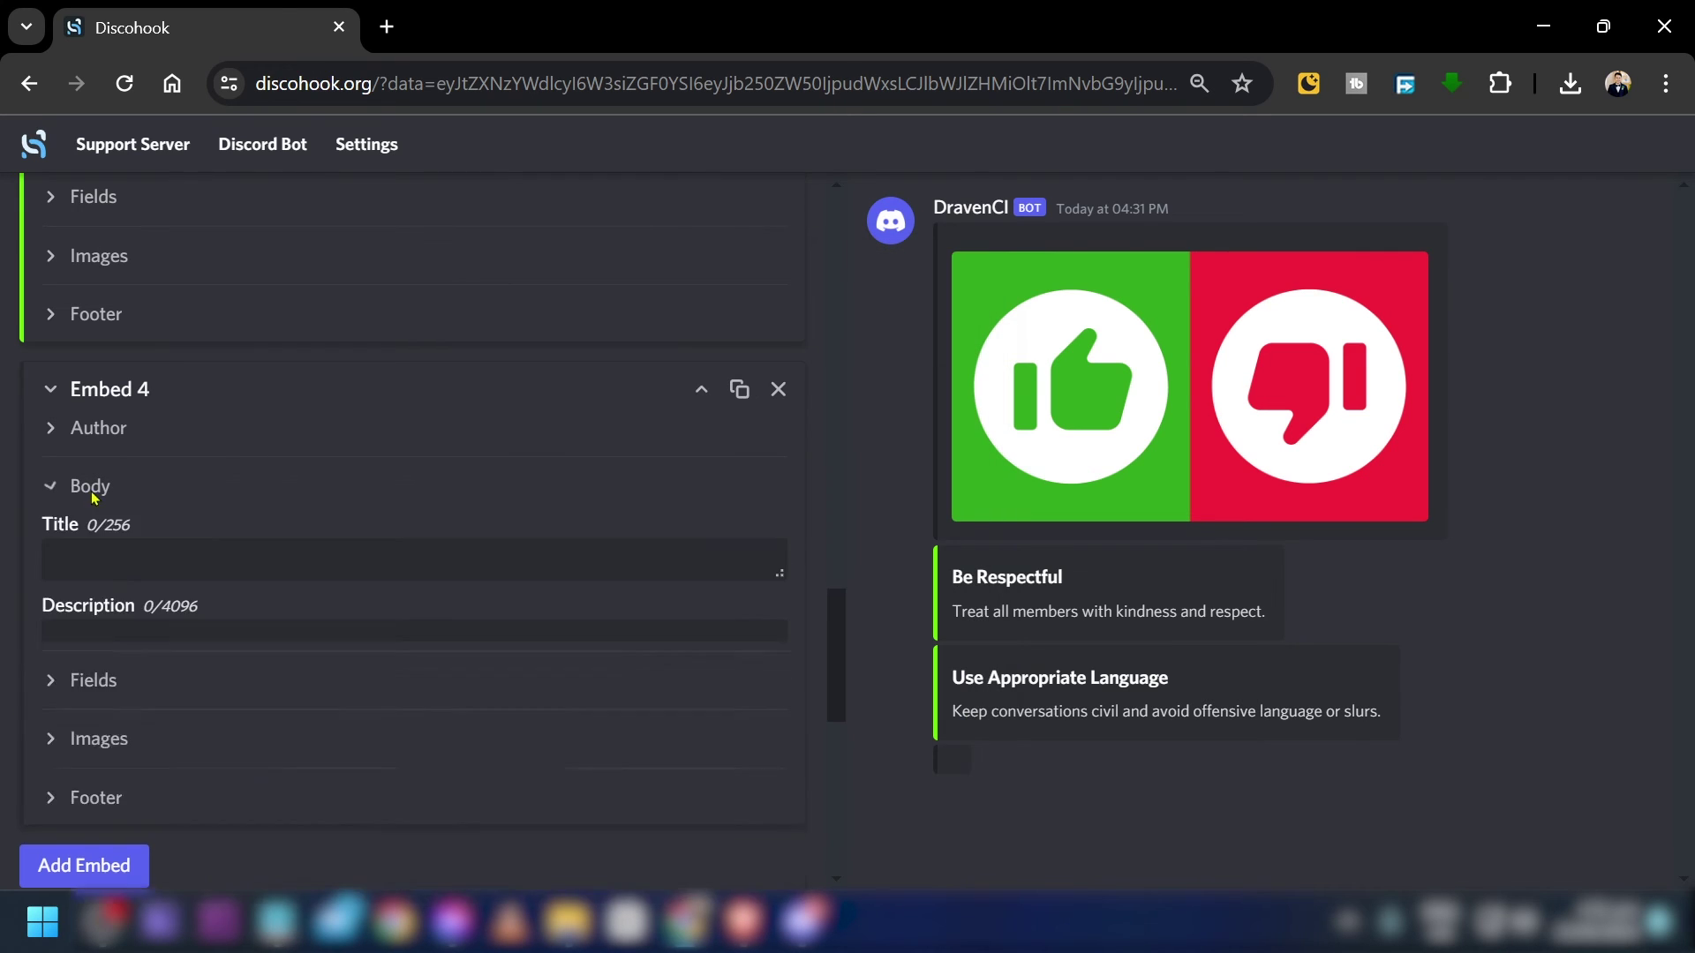
left_click(185, 561)
key("ctrl+v")
- Give the fourth embed the harassment rule sentence as its description and colour it red #ff0000
scroll(371, 651, "down", 2)
key("alt+Tab")
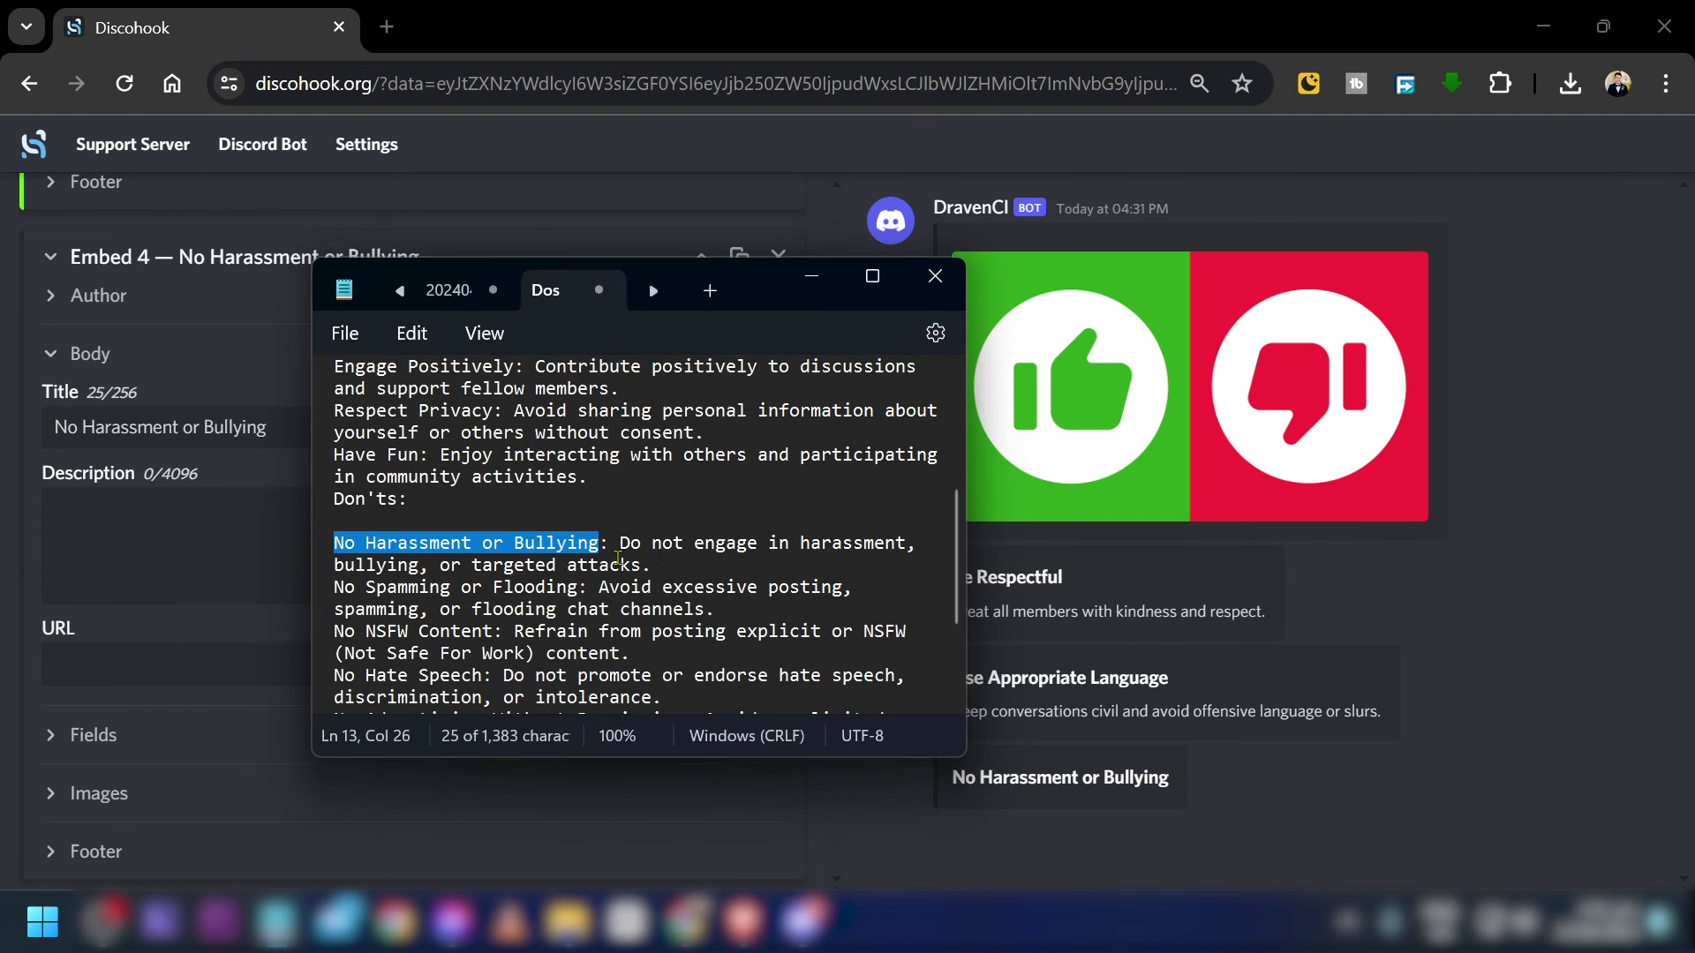
left_click_drag(621, 544, 658, 583)
key("ctrl+c")
left_click(227, 540)
key("ctrl+v")
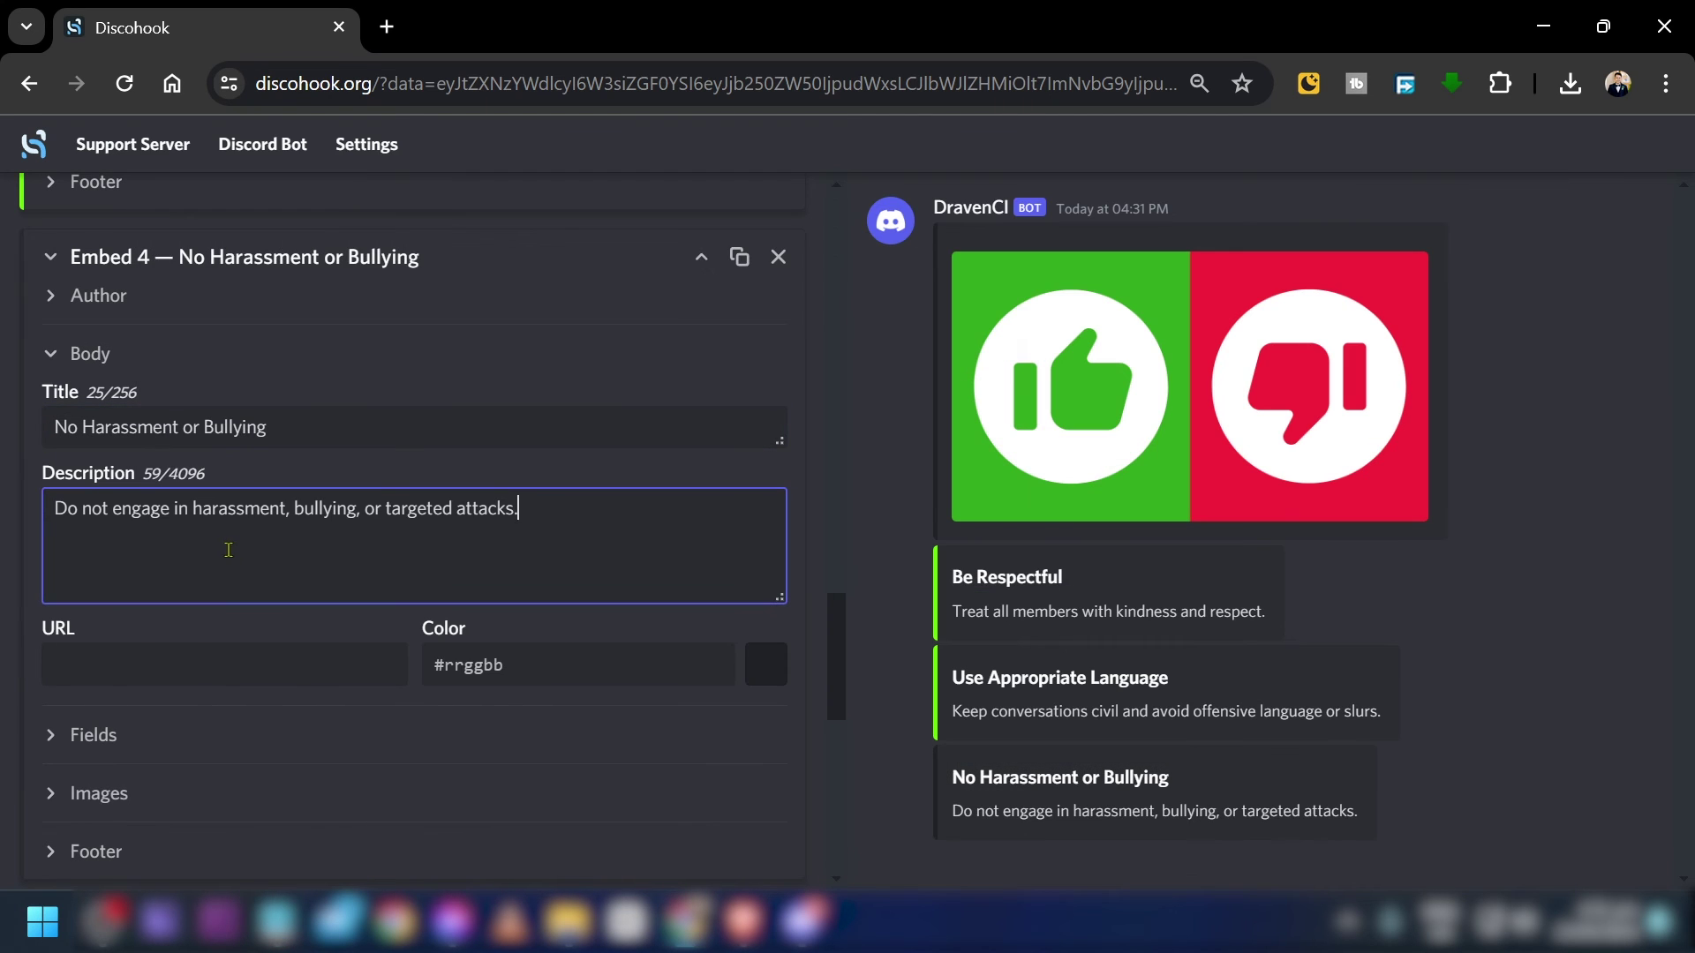
scroll(353, 565, "down", 2)
left_click(671, 534)
left_click_drag(579, 610, 765, 586)
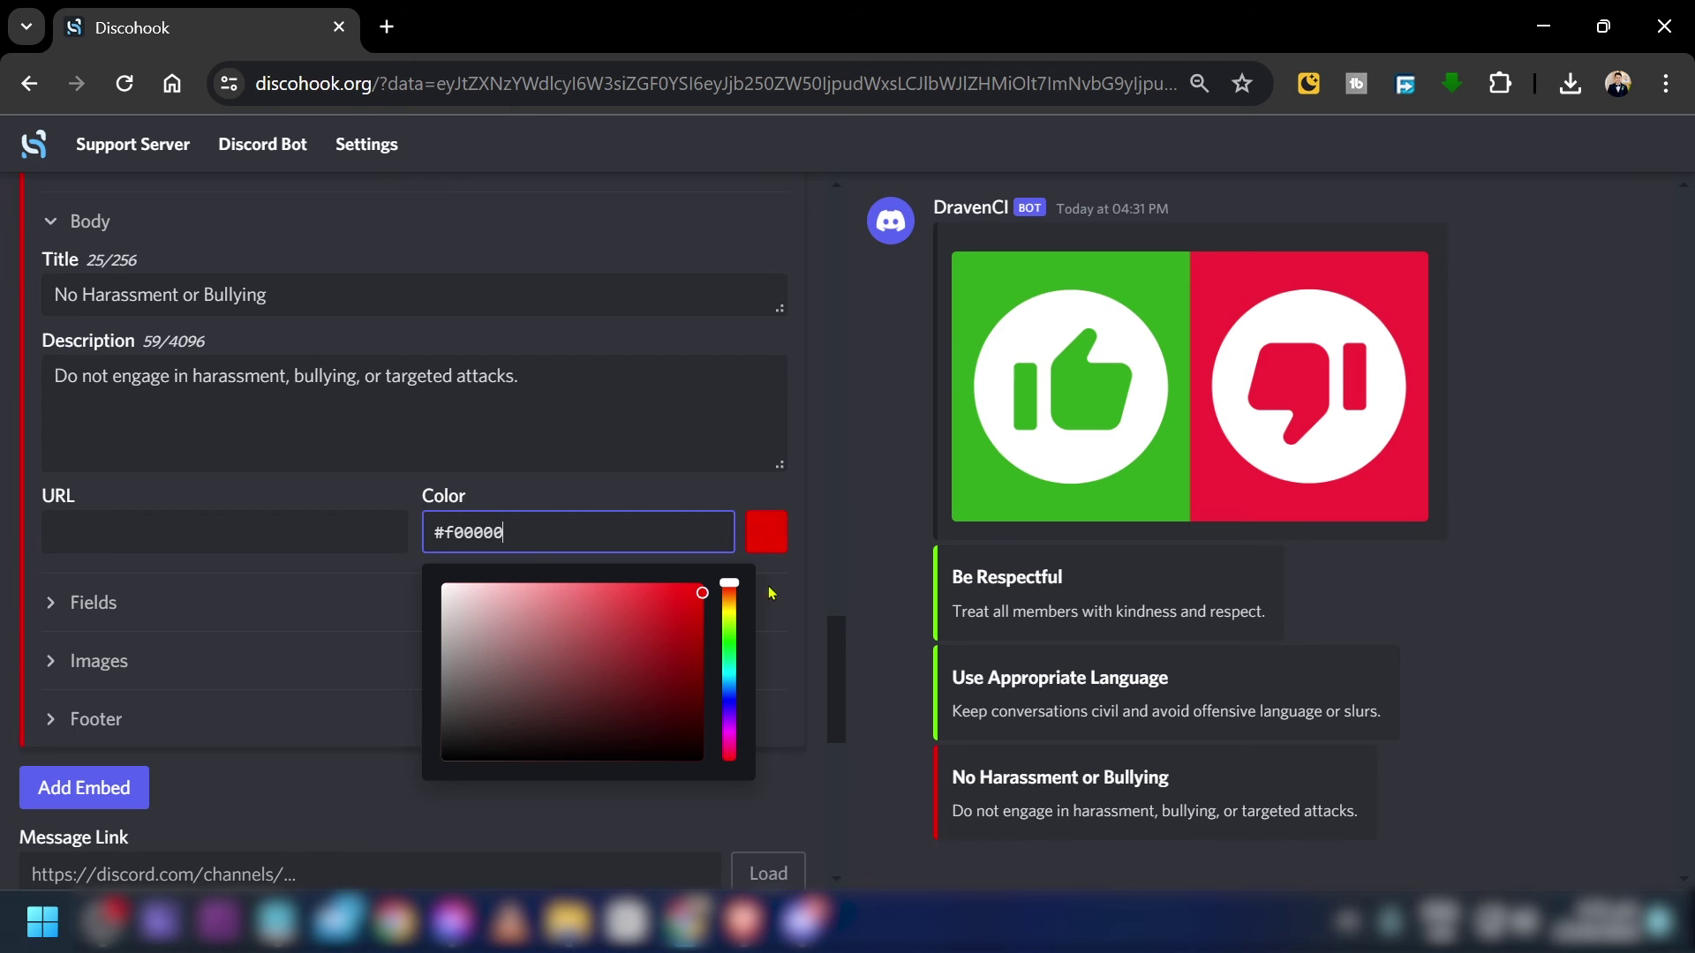
left_click(159, 565)
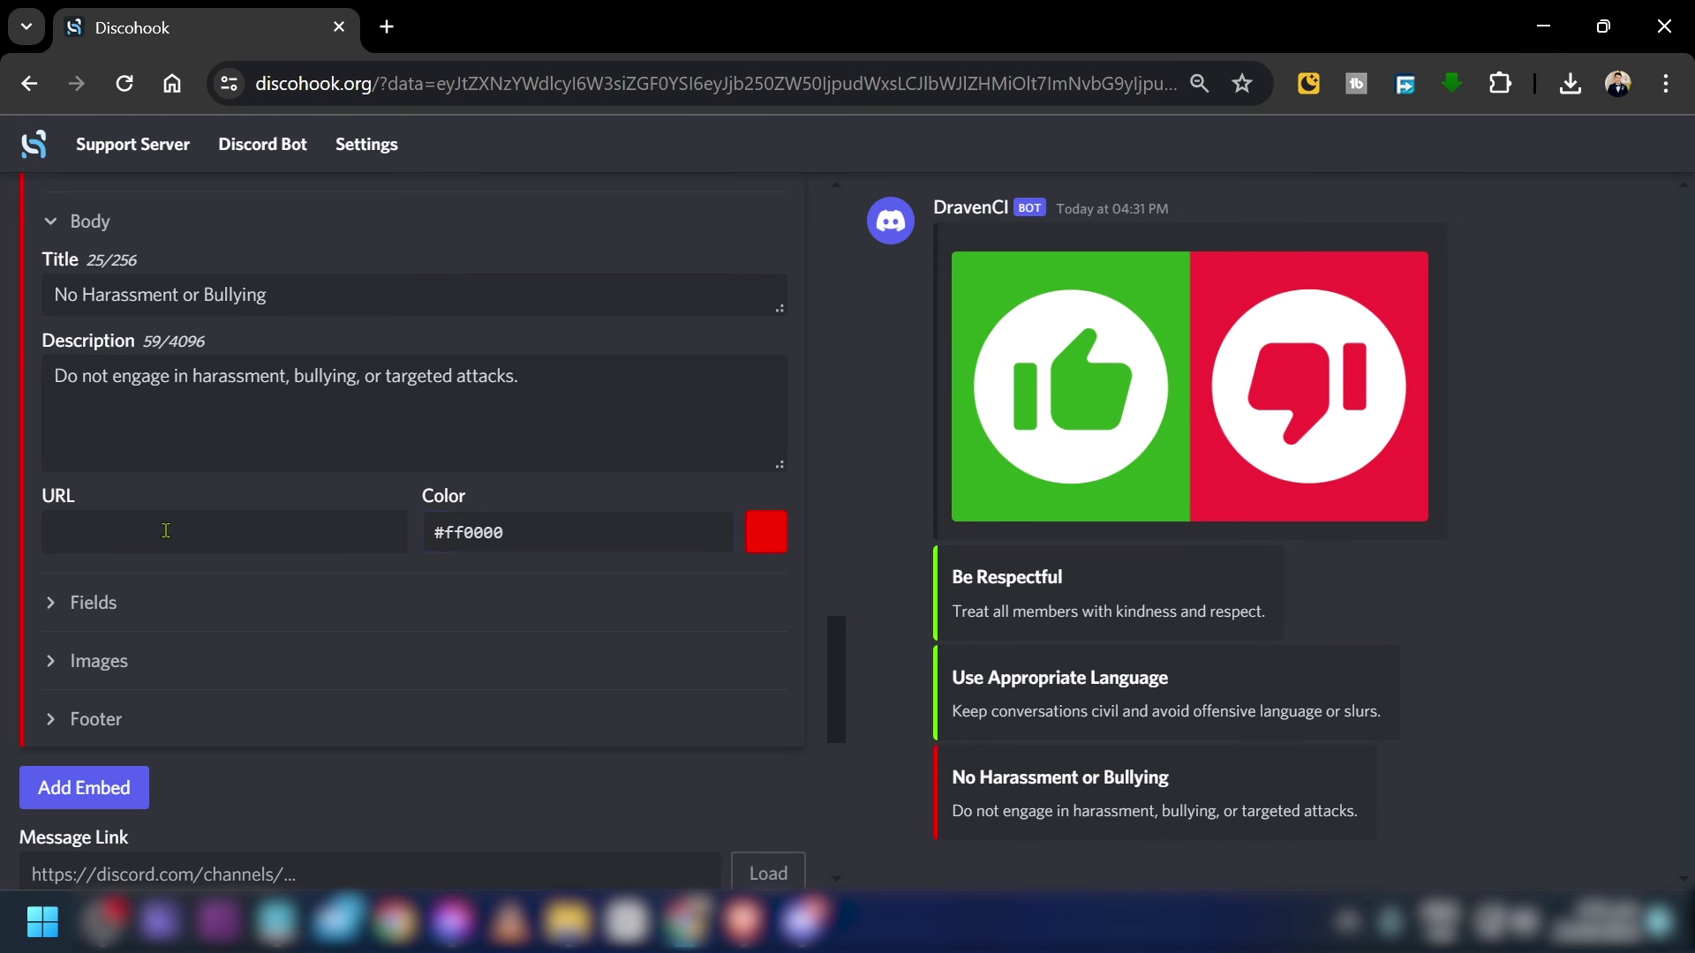
- Add a red #ff0000 fifth embed titled 'No Spamming or Flooding'
left_click(138, 799)
left_click(587, 682)
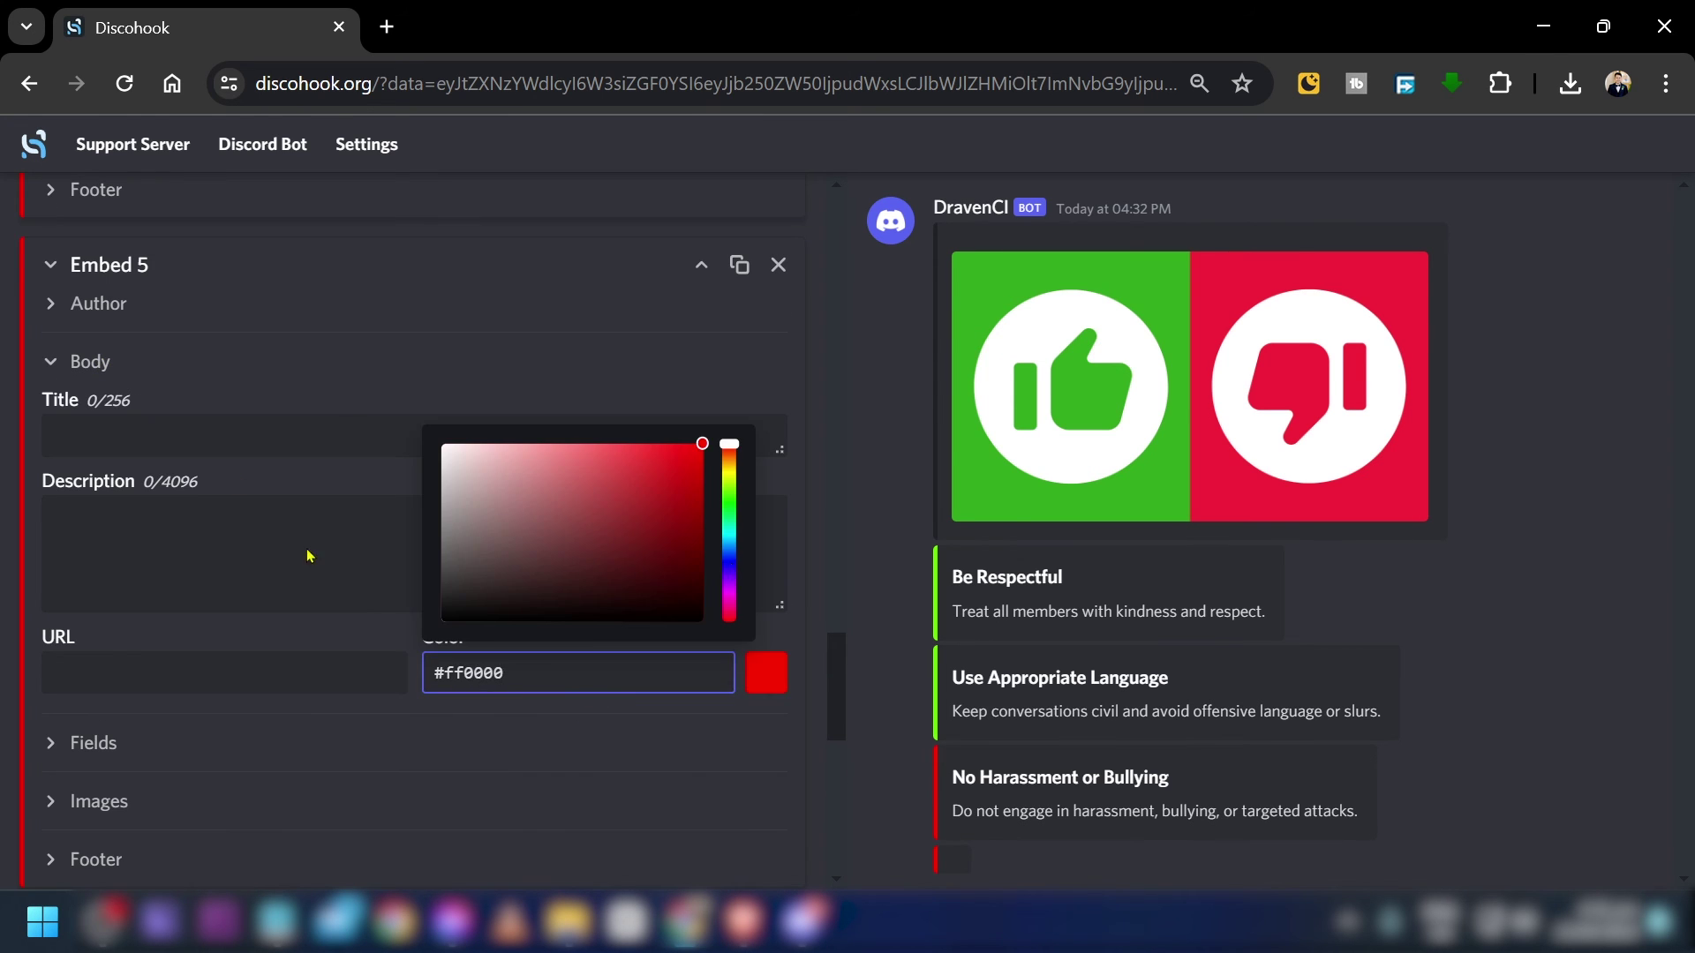
key("alt+Tab")
left_click_drag(334, 587, 717, 610)
key("ctrl+c")
key("alt+Tab")
left_click(176, 436)
key("ctrl+v")
- Paste the spamming rule sentence into the fifth embed's description
key("alt+Tab")
key("ctrl+c")
key("alt+Tab")
left_click(494, 574)
key("ctrl+v")
scroll(485, 597, "down", 3)
scroll(296, 647, "up", 1)
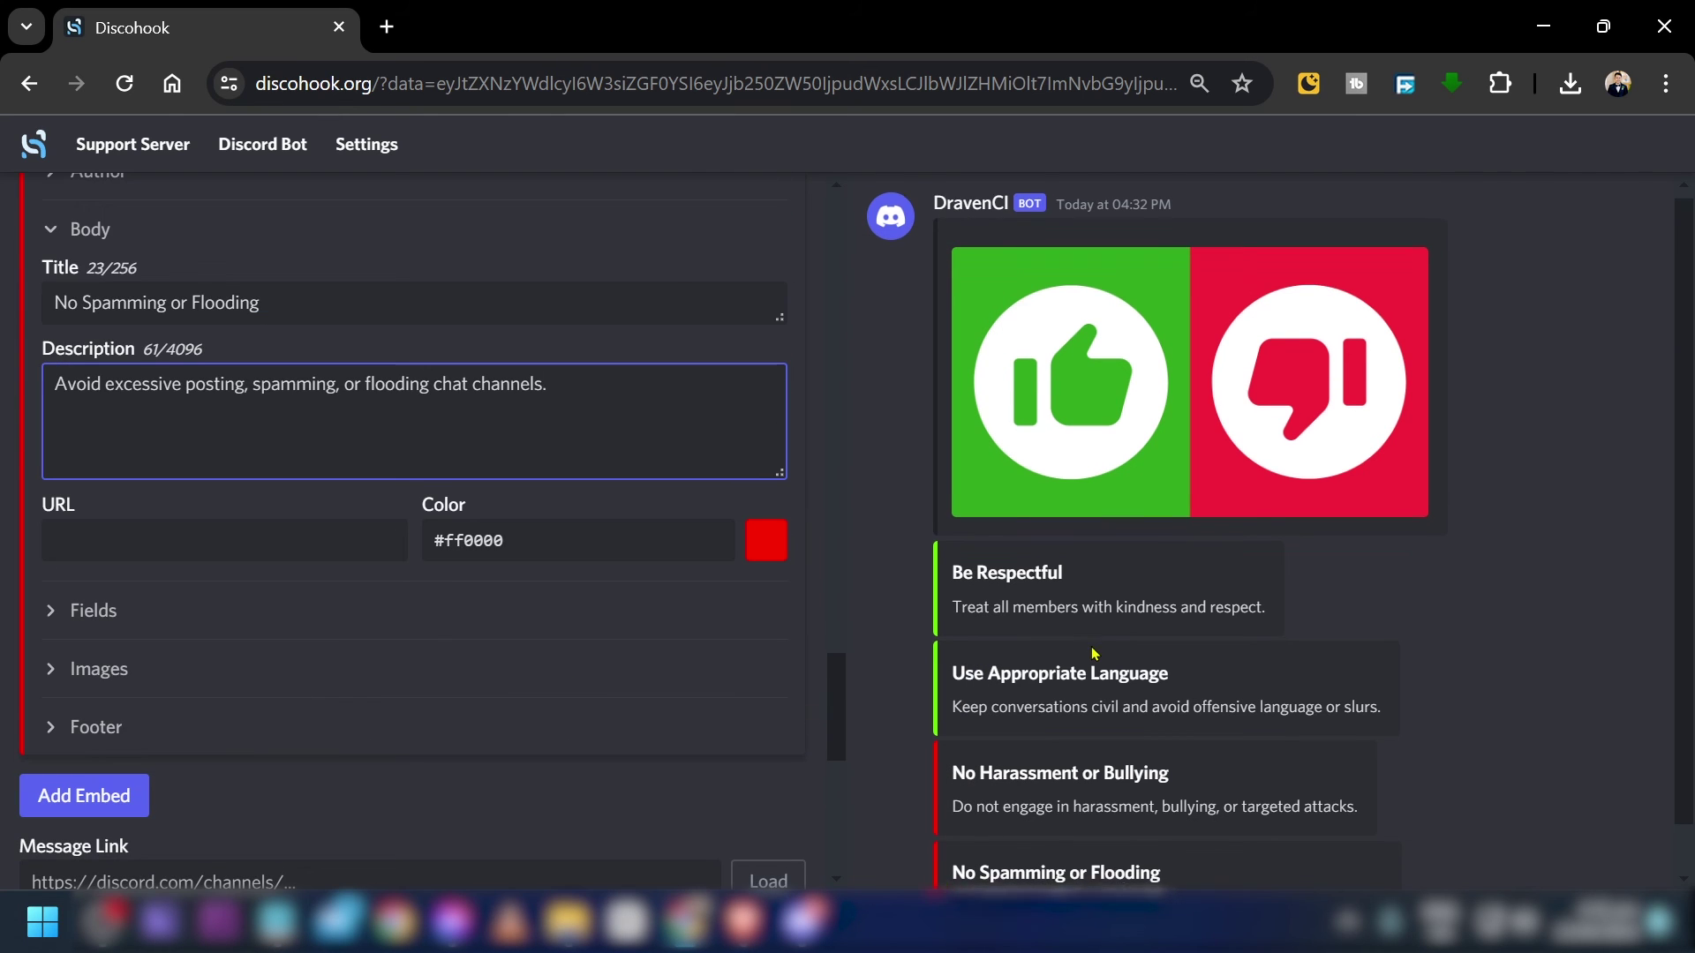
scroll(1066, 672, "down", 1)
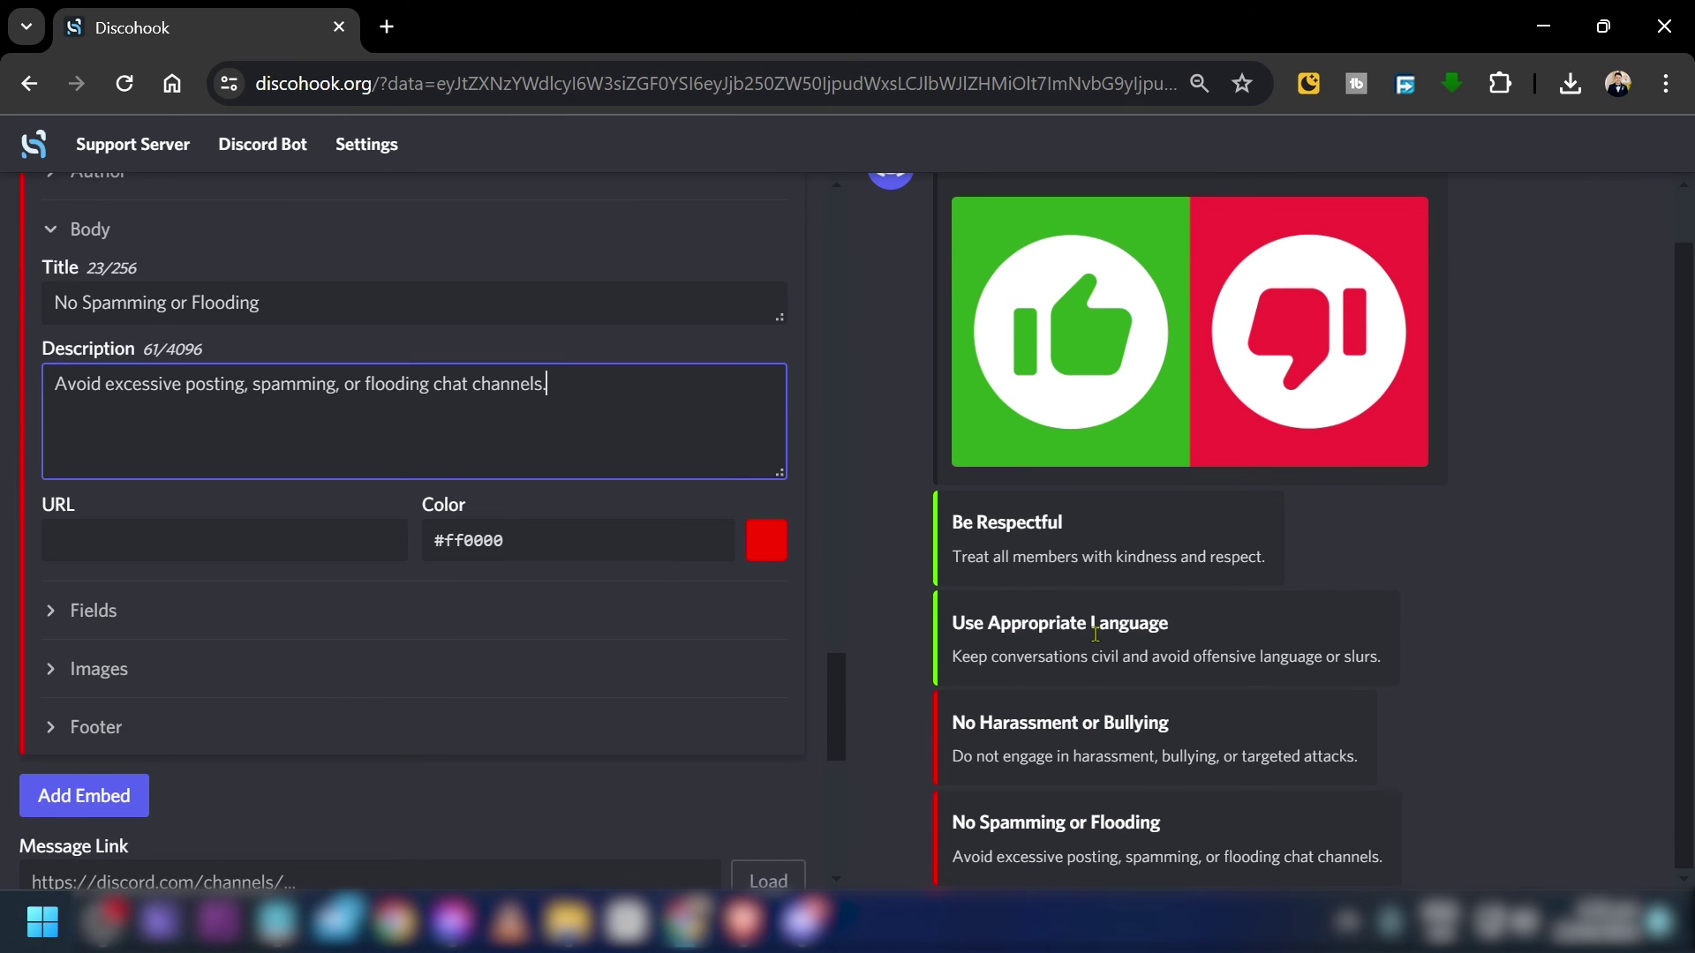
scroll(454, 669, "down", 4)
scroll(322, 693, "down", 2)
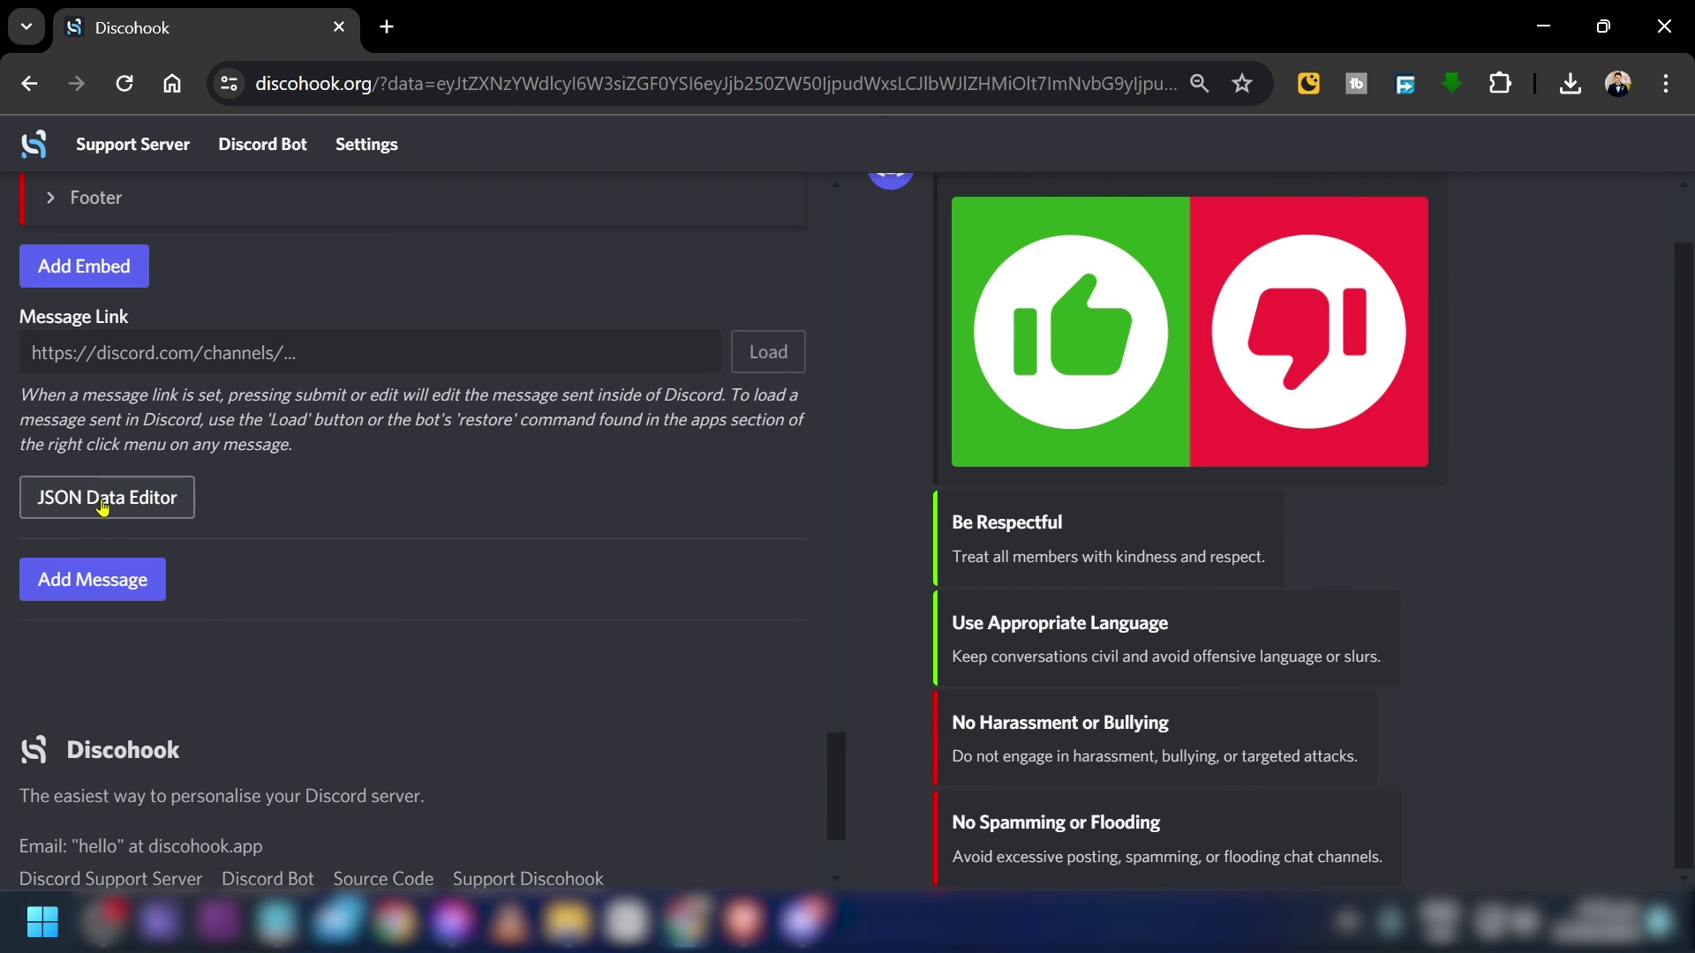
- Send the Do's and Don'ts message with its rule embeds through the webhook, then switch to Discord
left_click(99, 606)
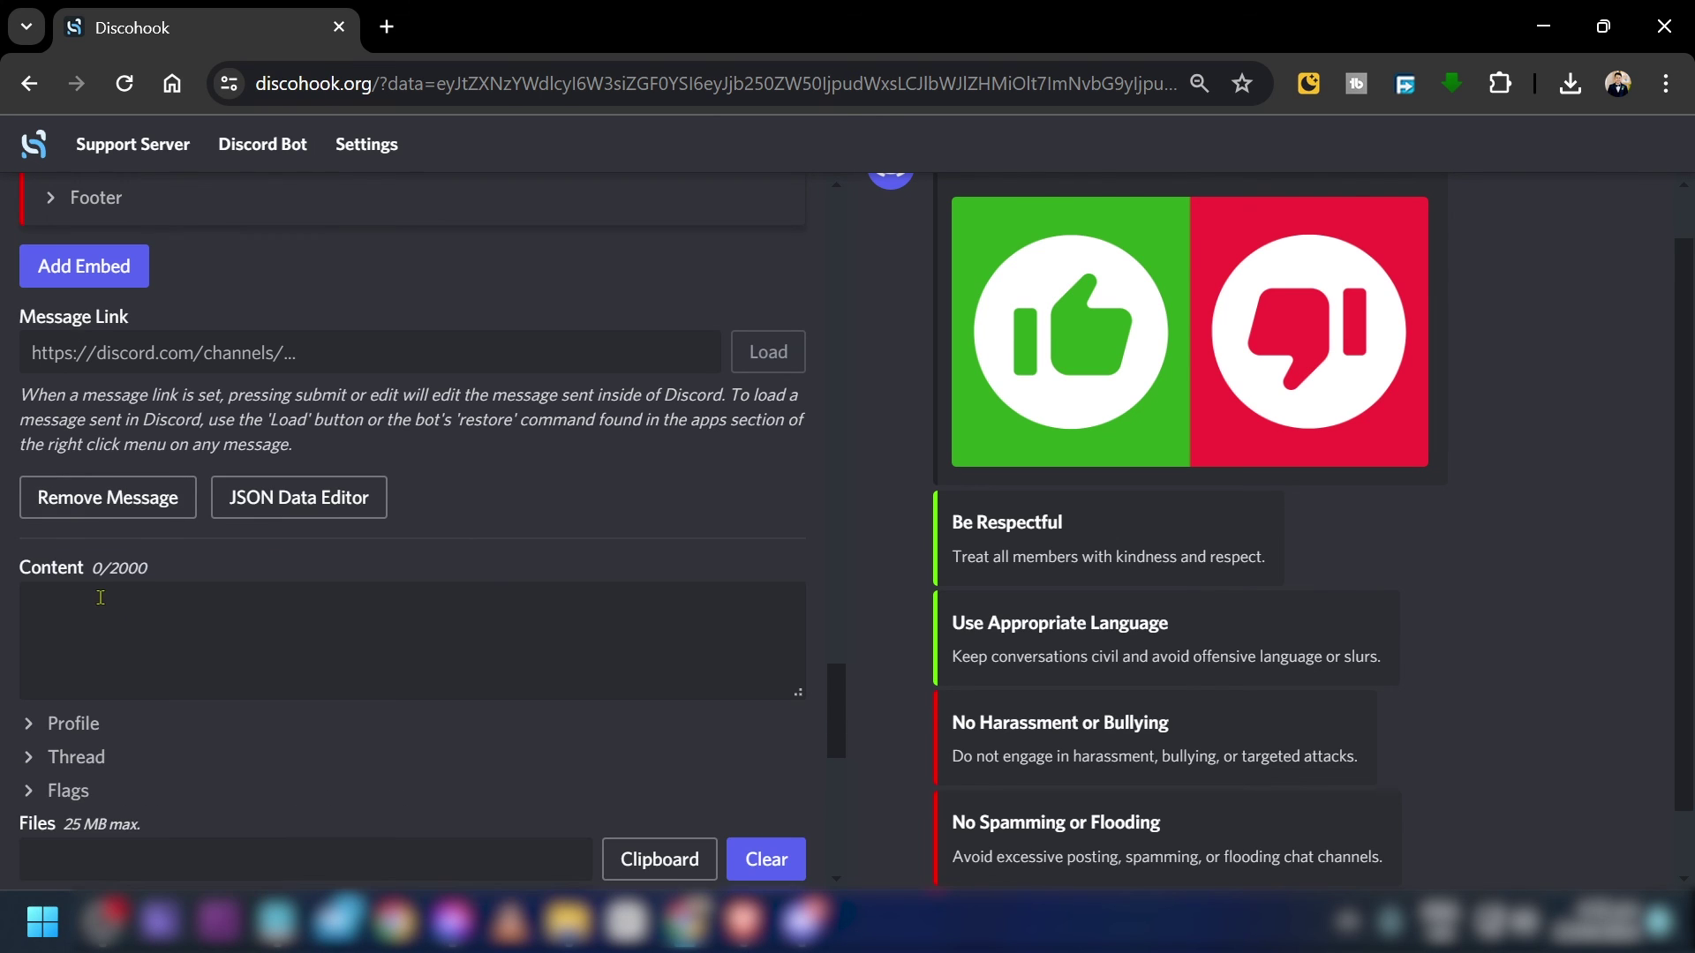
scroll(306, 601, "down", 3)
scroll(221, 671, "down", 3)
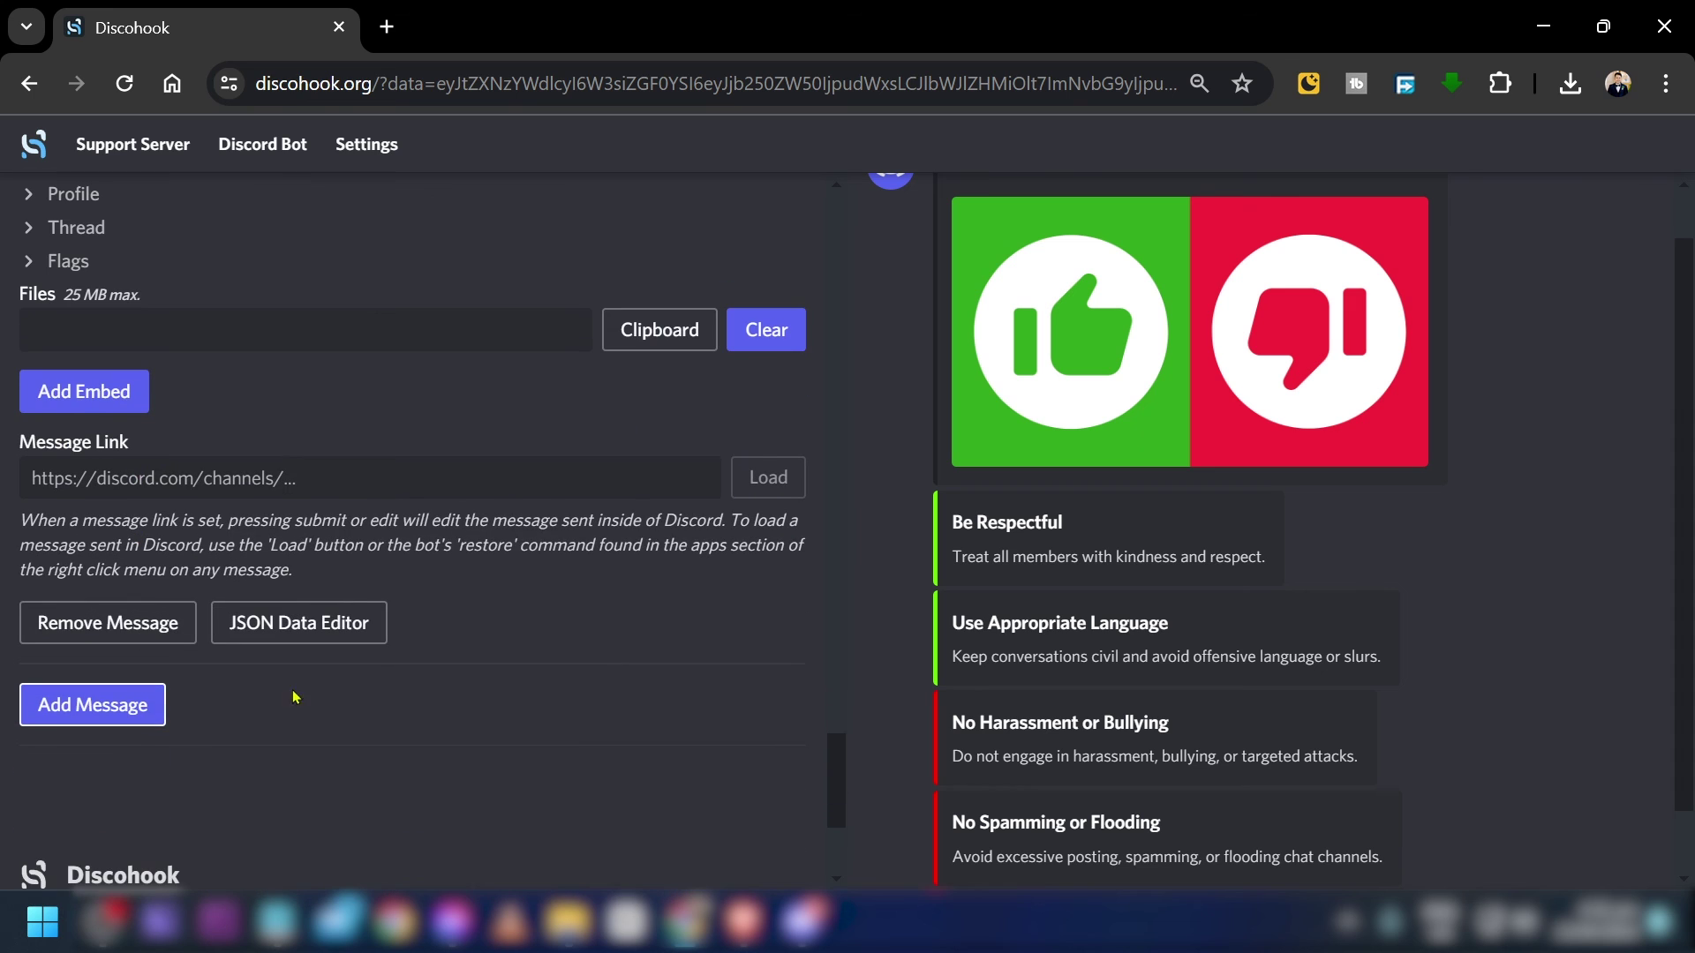
scroll(303, 720, "down", 4)
scroll(674, 704, "up", 12)
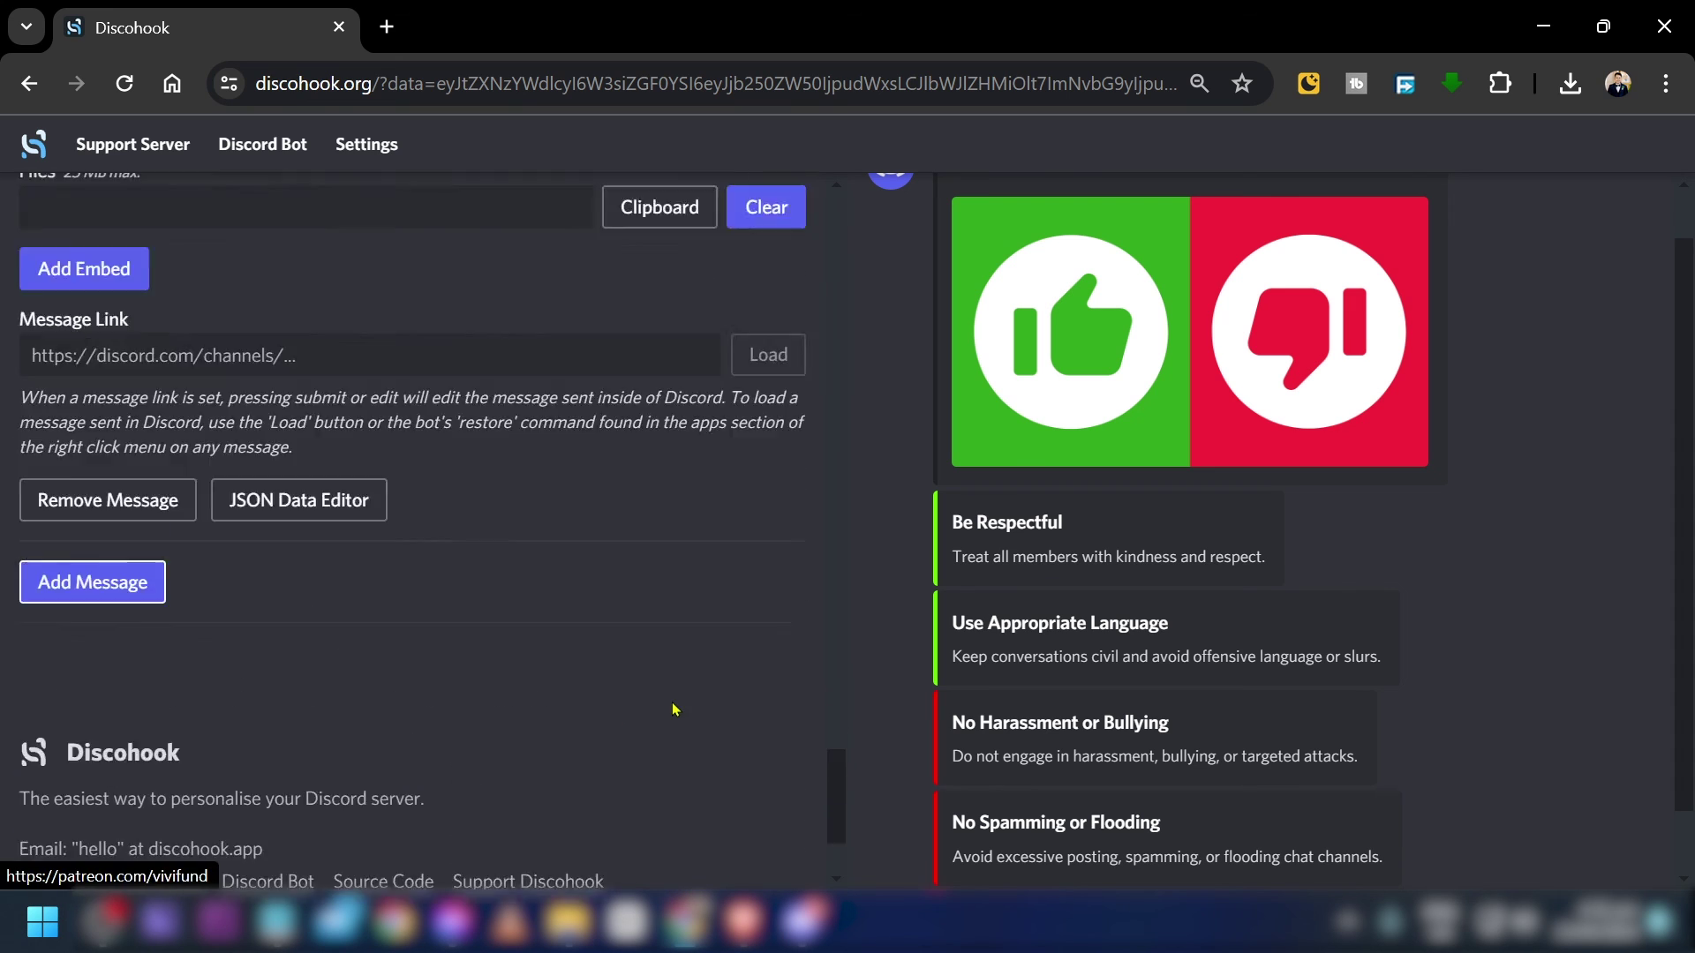
scroll(674, 706, "up", 15)
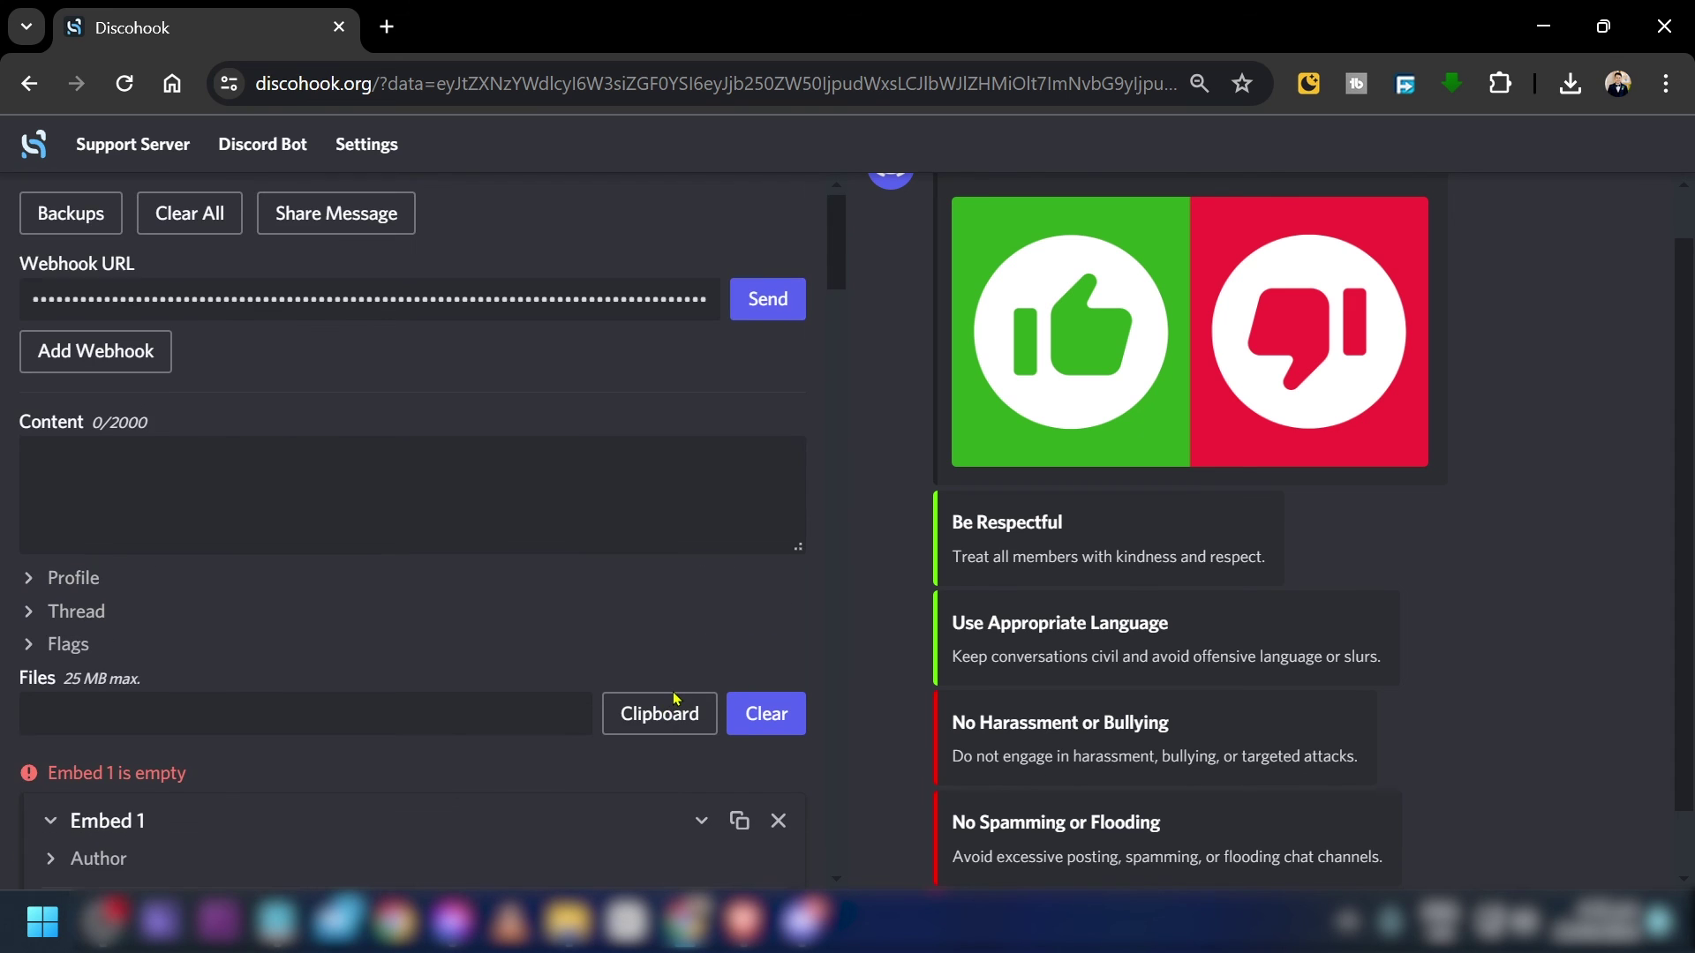
left_click(785, 316)
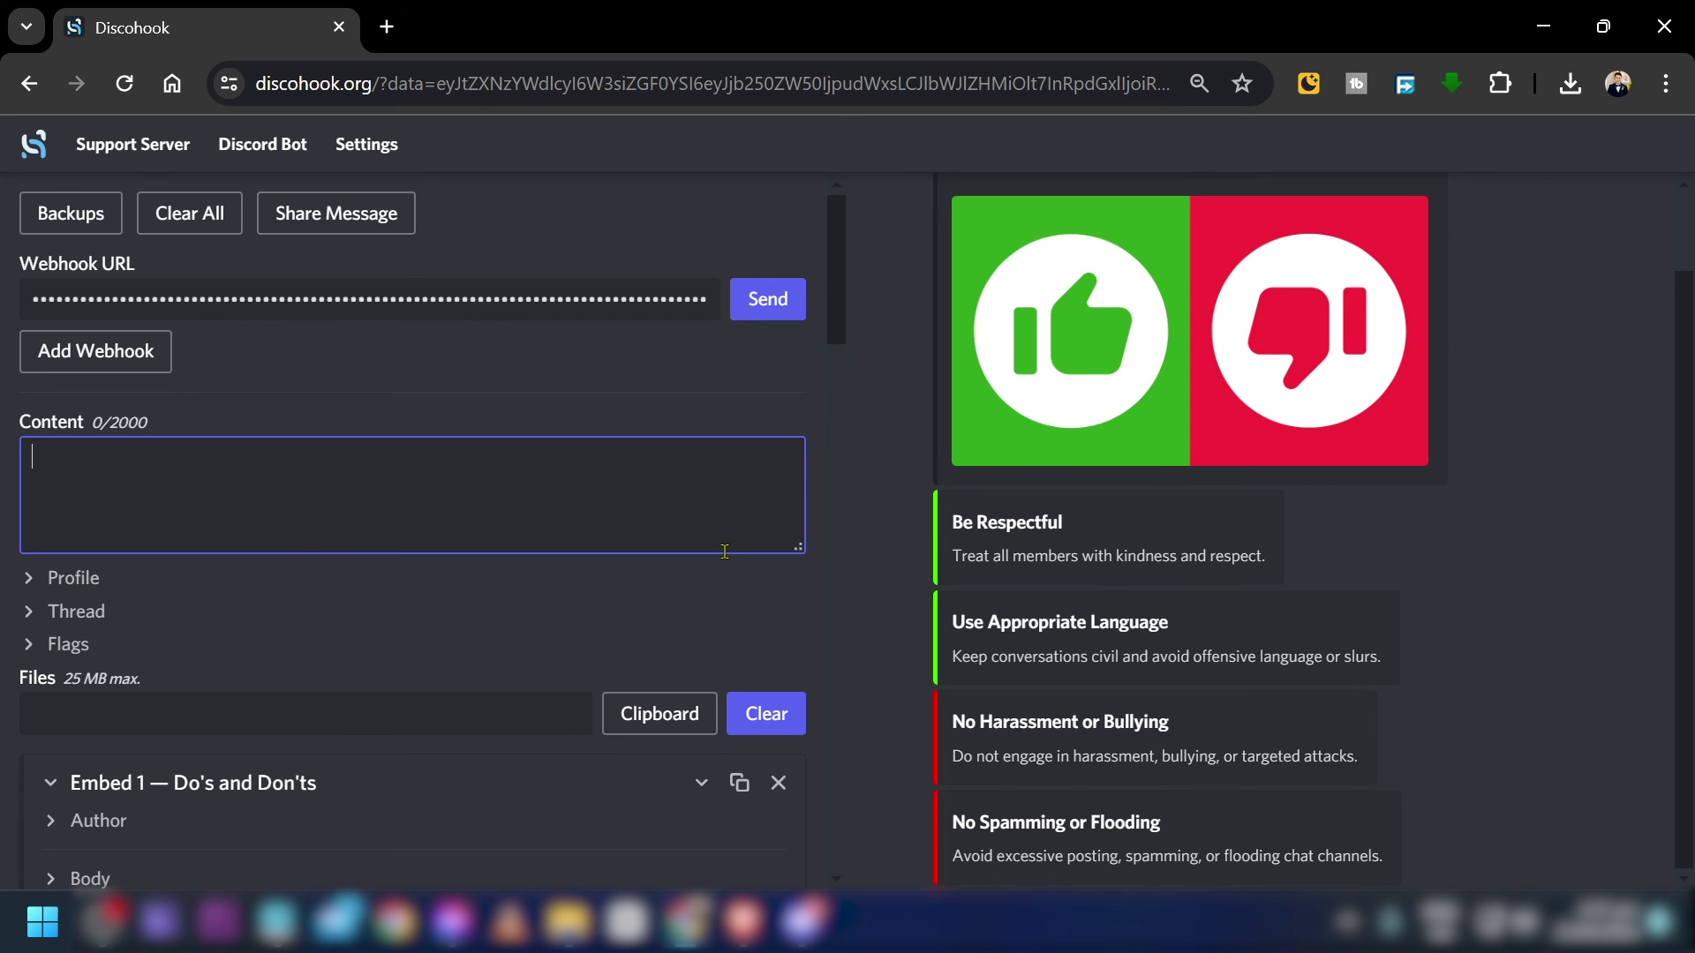
key("alt+Tab")
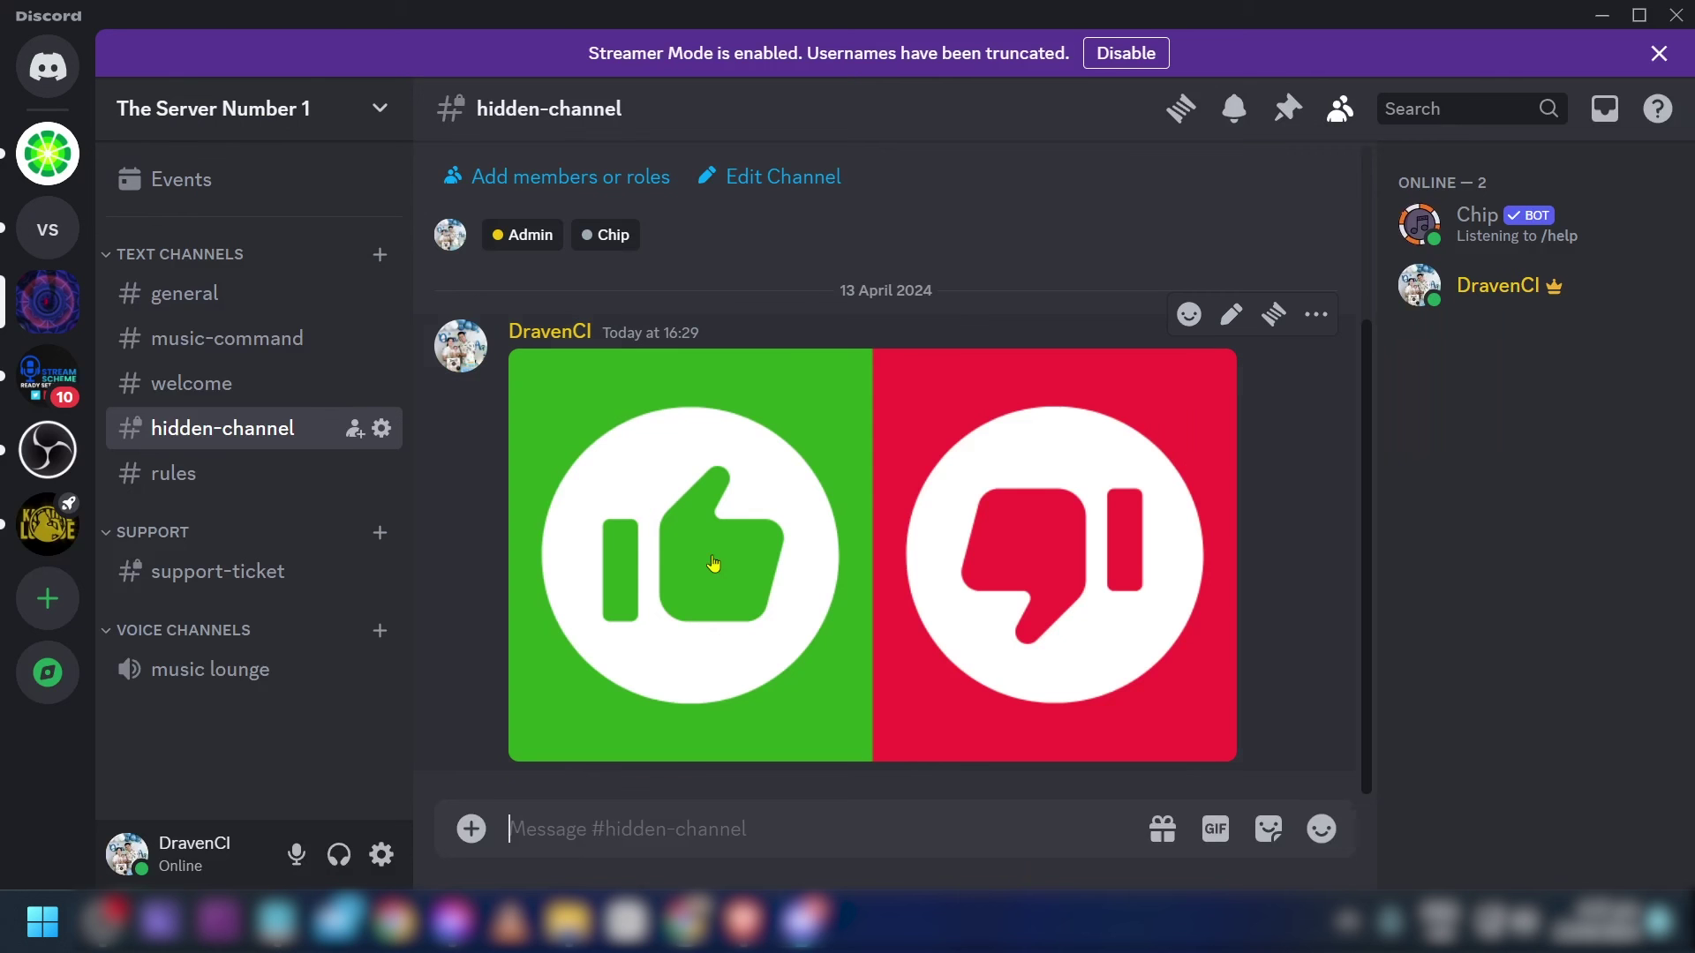
- Open the #rules channel and review the posted Do's and Don'ts image and rule embeds
left_click(206, 481)
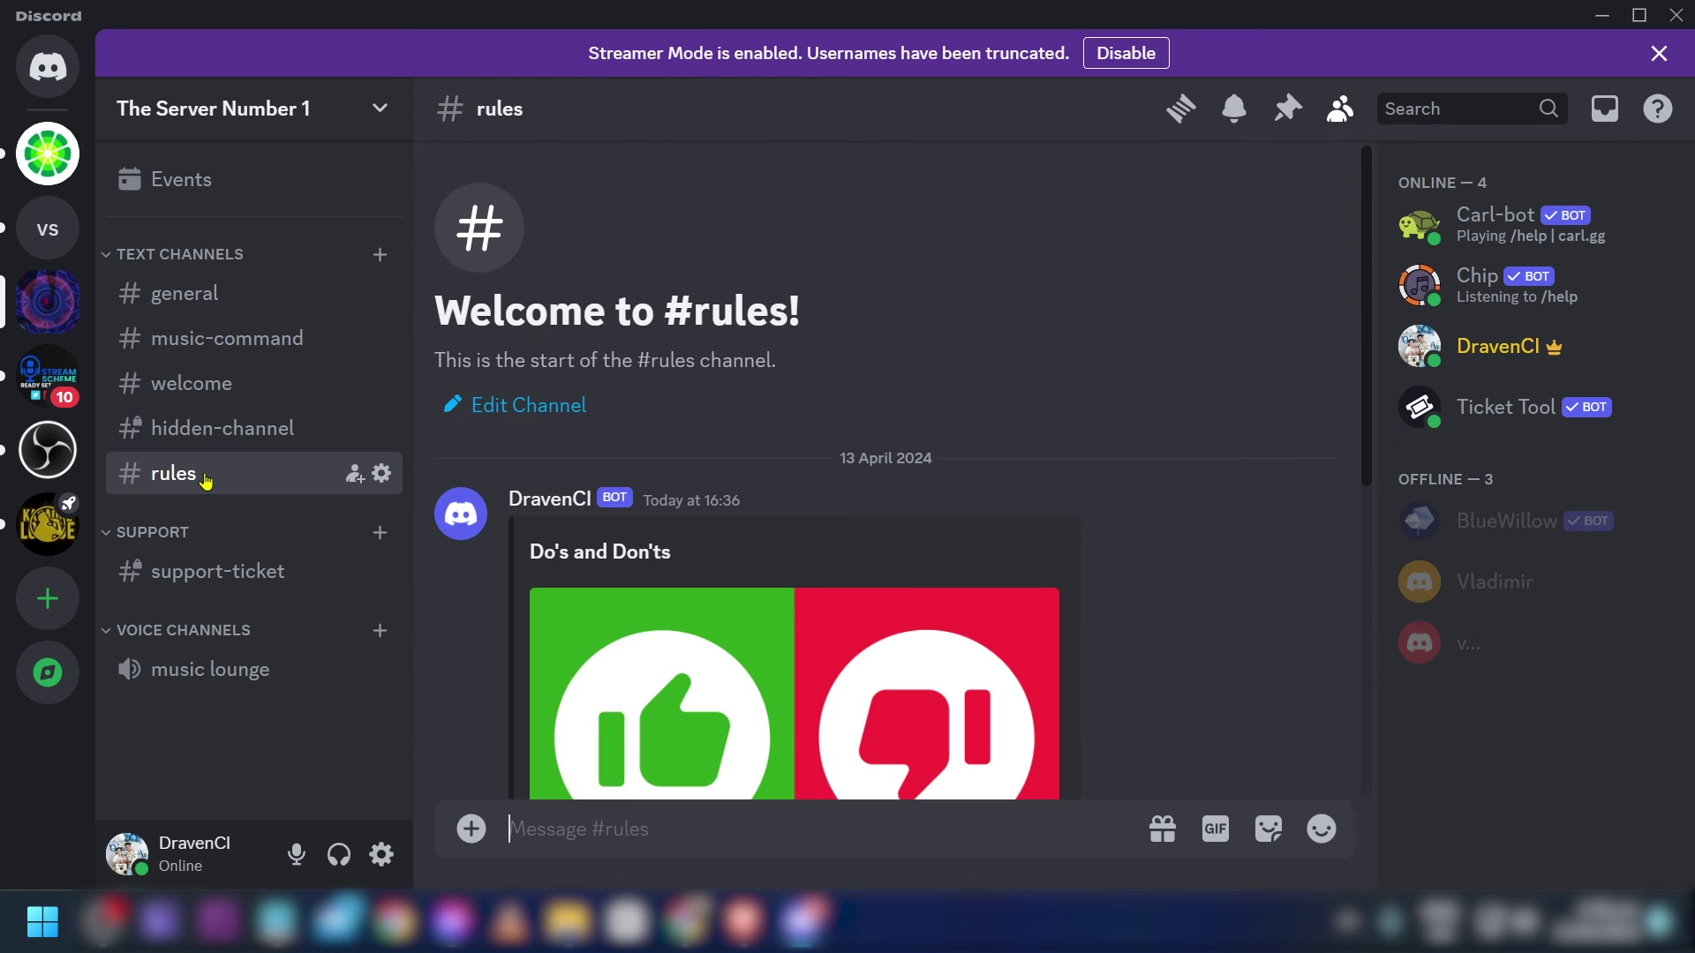
scroll(1013, 329, "down", 5)
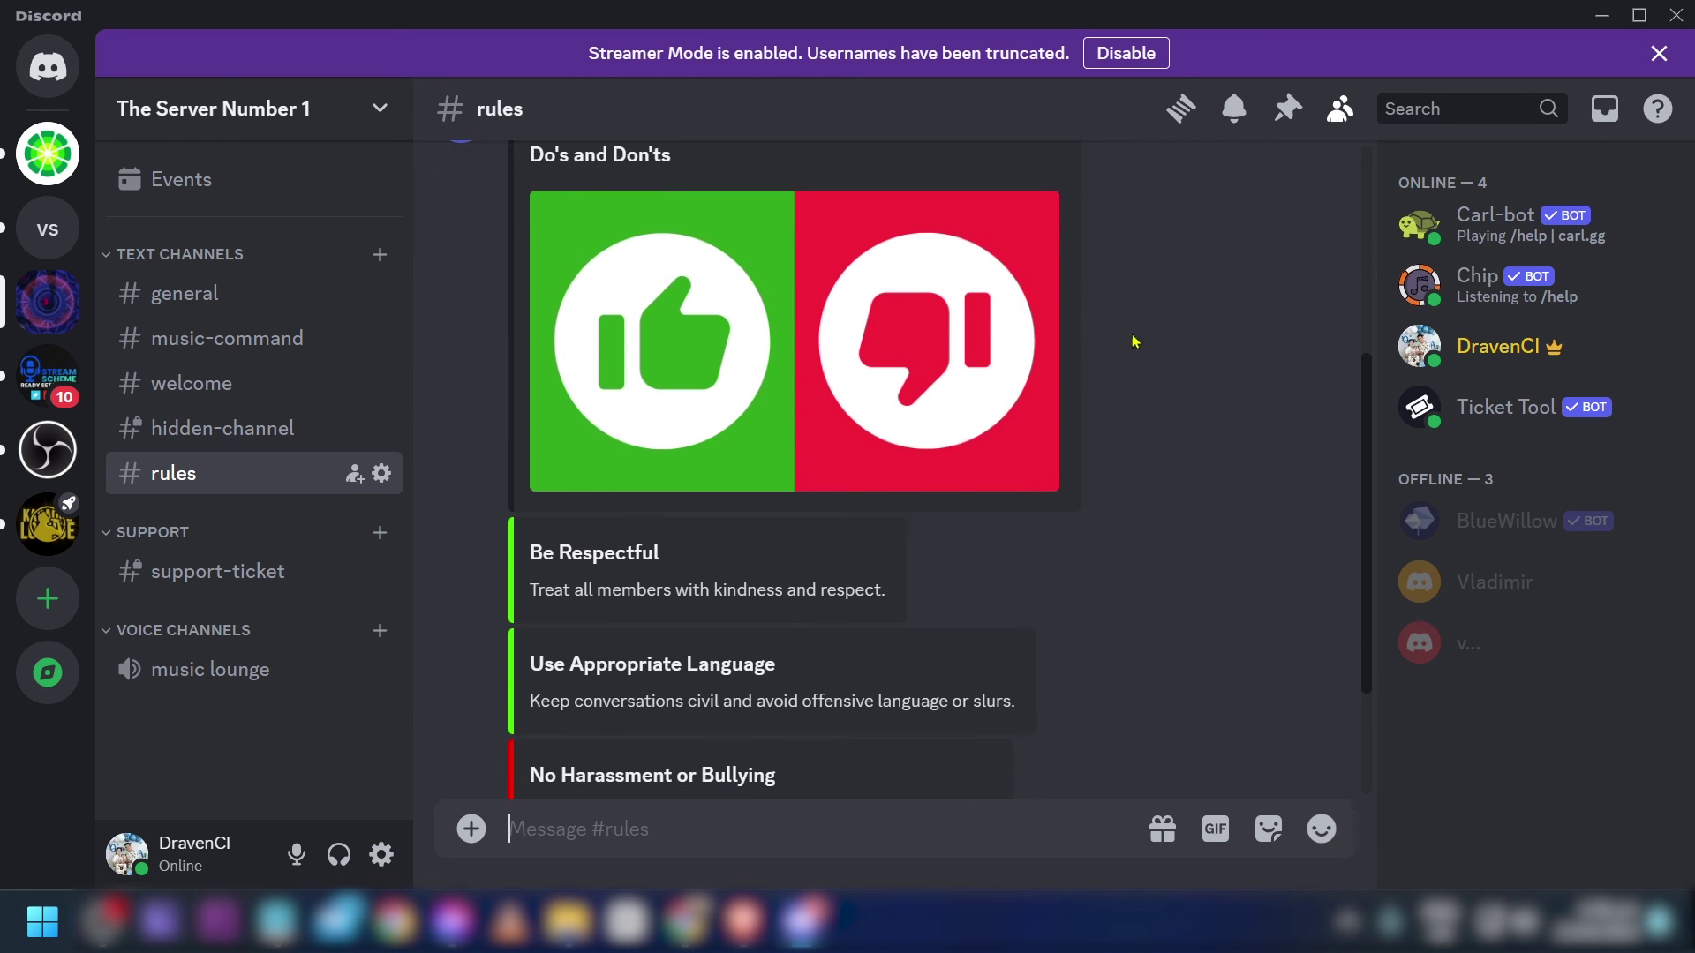
scroll(1190, 514, "up", 5)
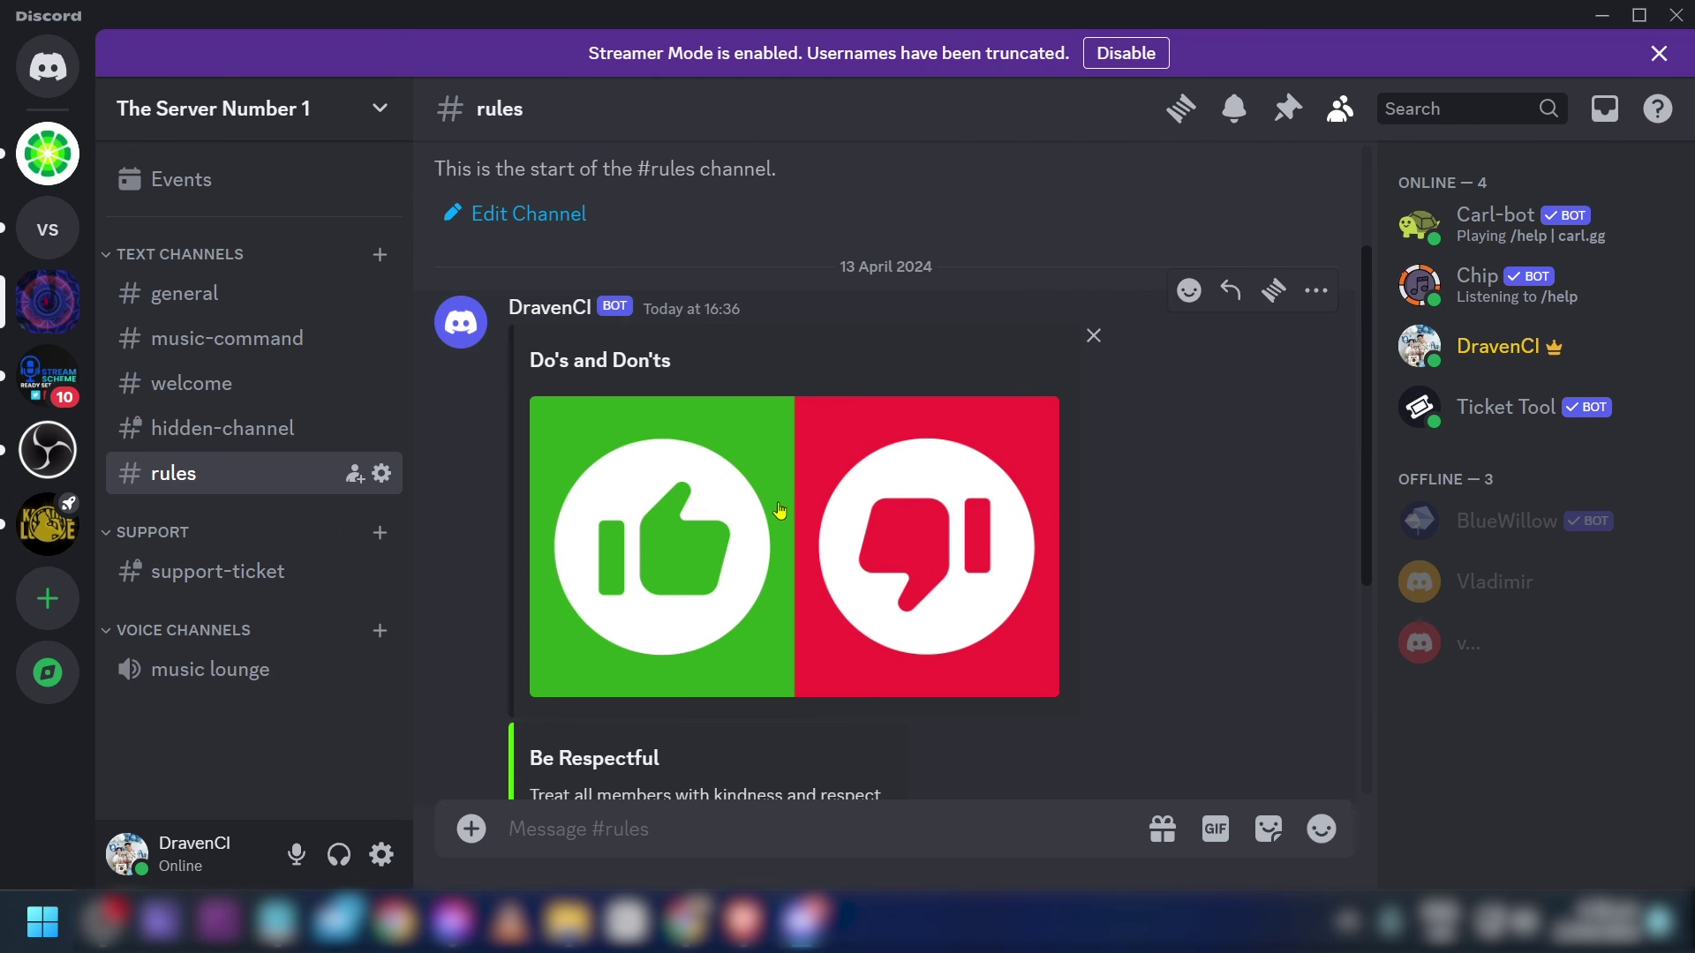
scroll(767, 509, "down", 5)
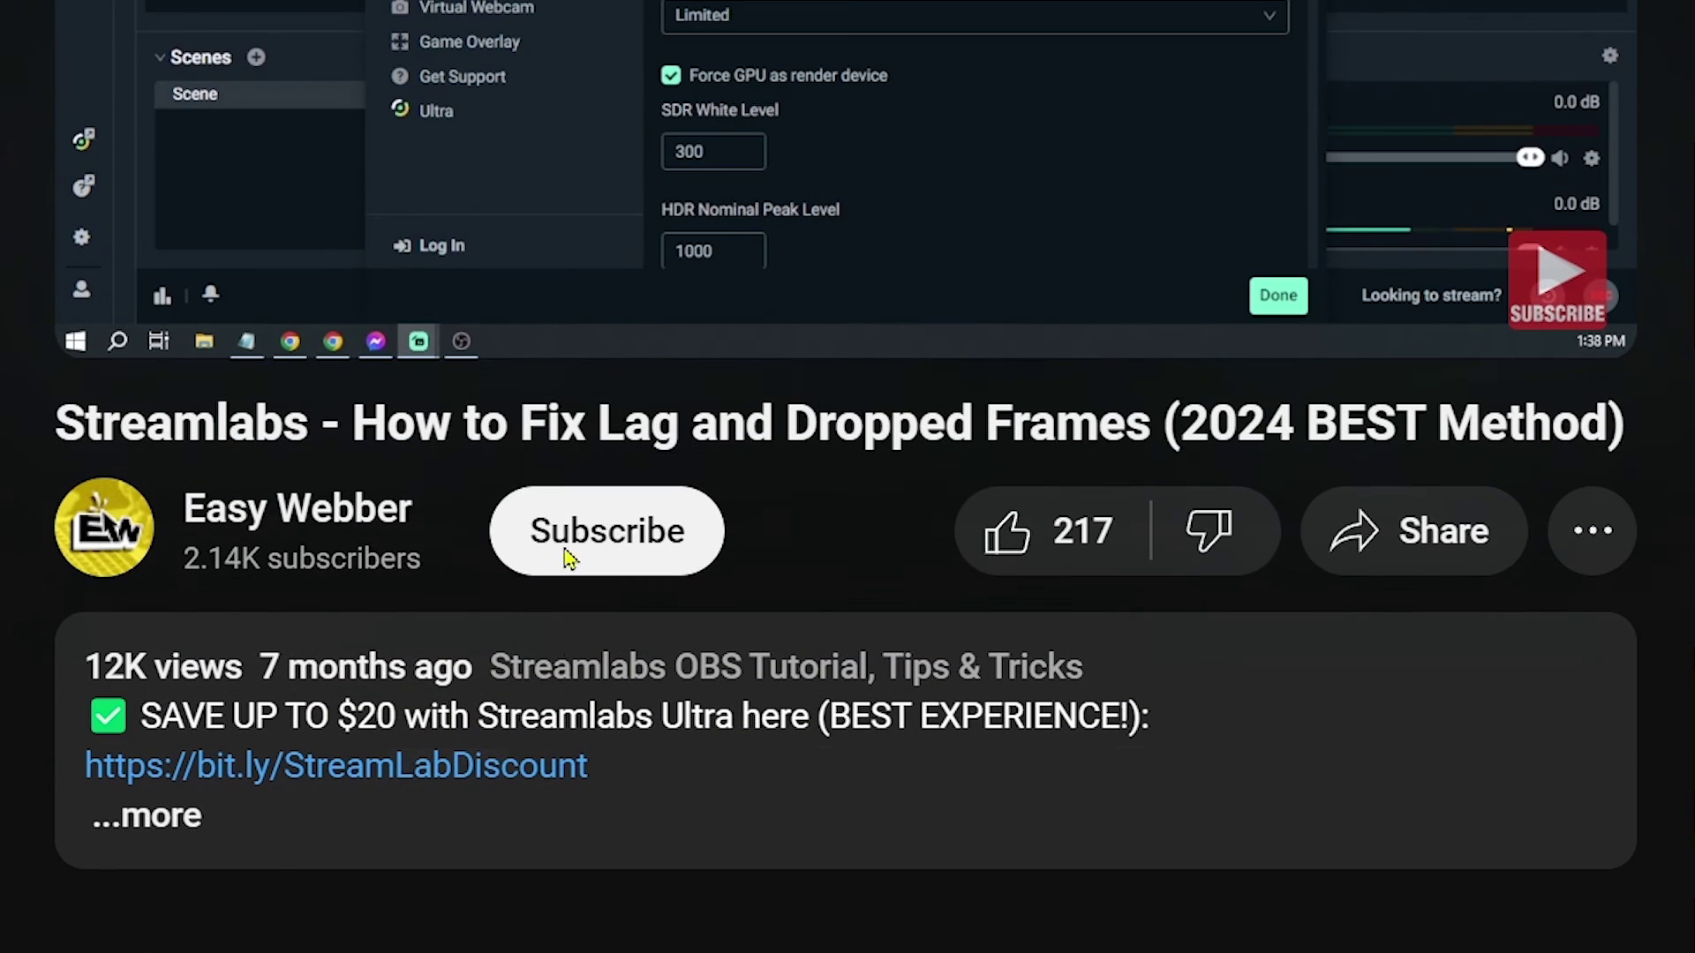
left_click(583, 548)
left_click(757, 554)
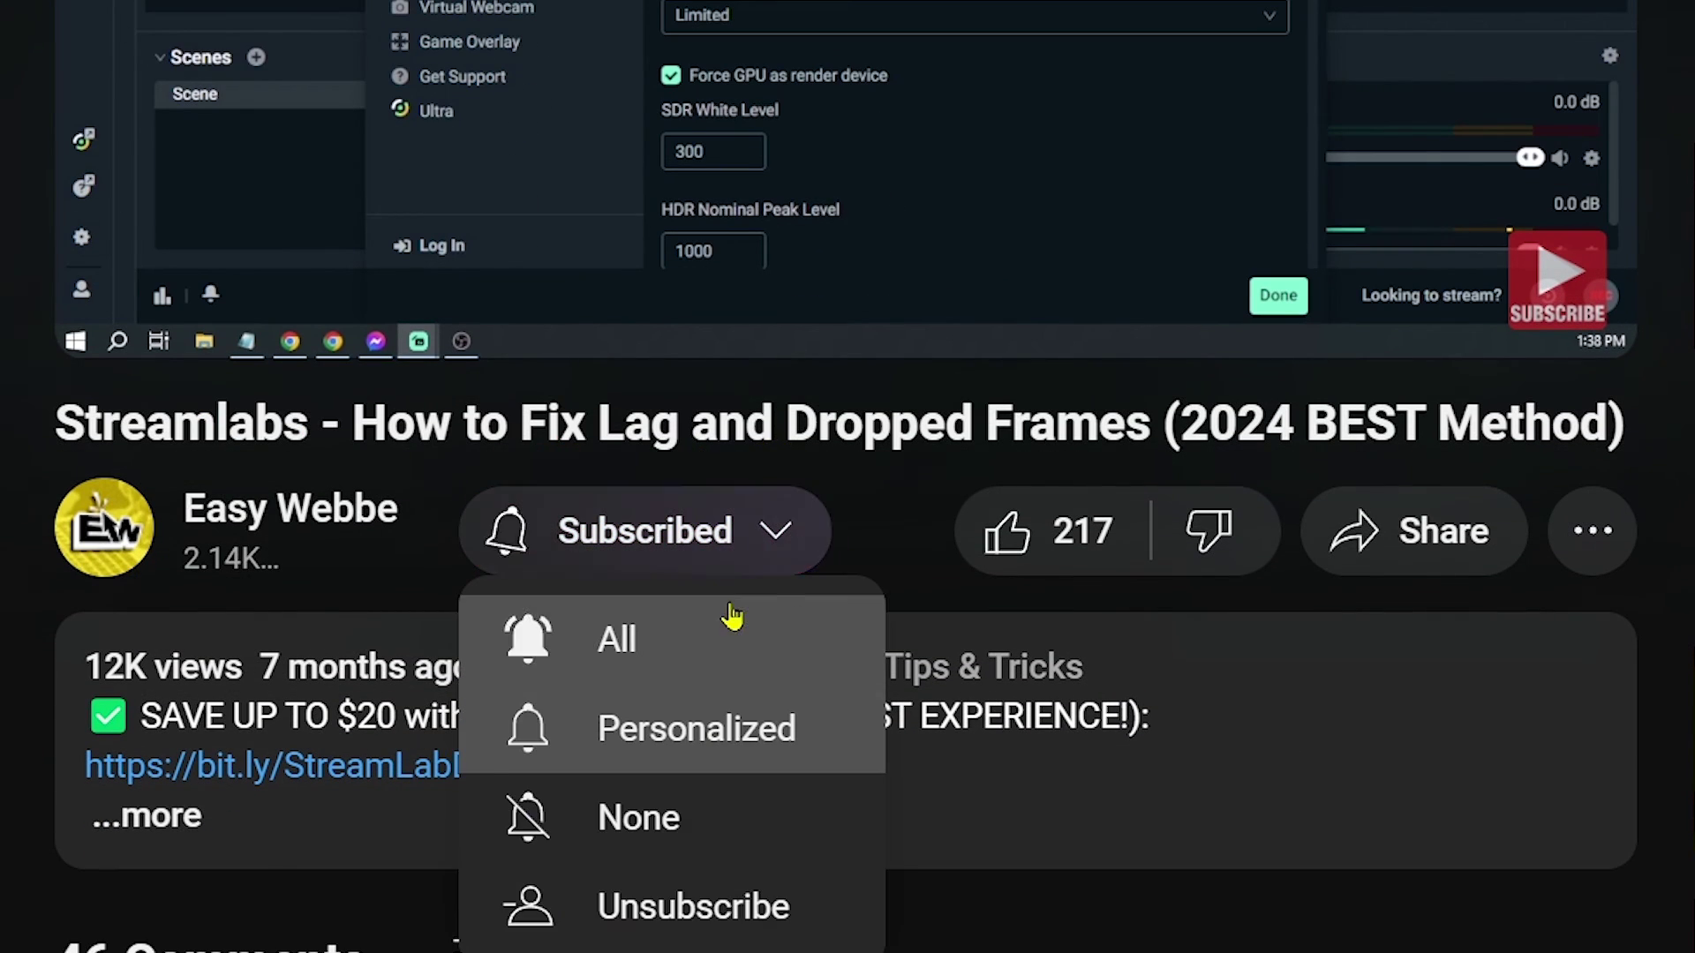